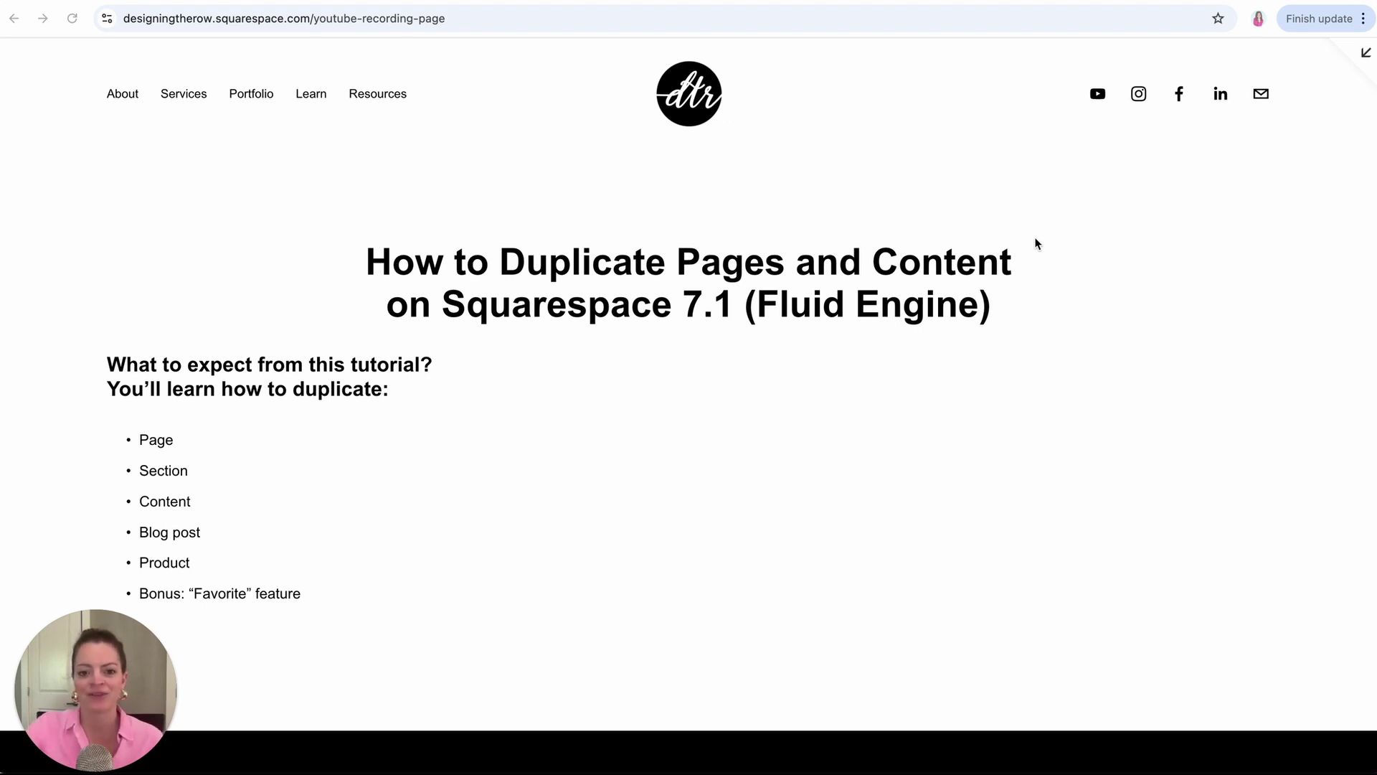
Review the tutorial overview page, briefly highlighting the Bonus 'Favorite' feature bullet.
scroll(640, 471, down, 2)
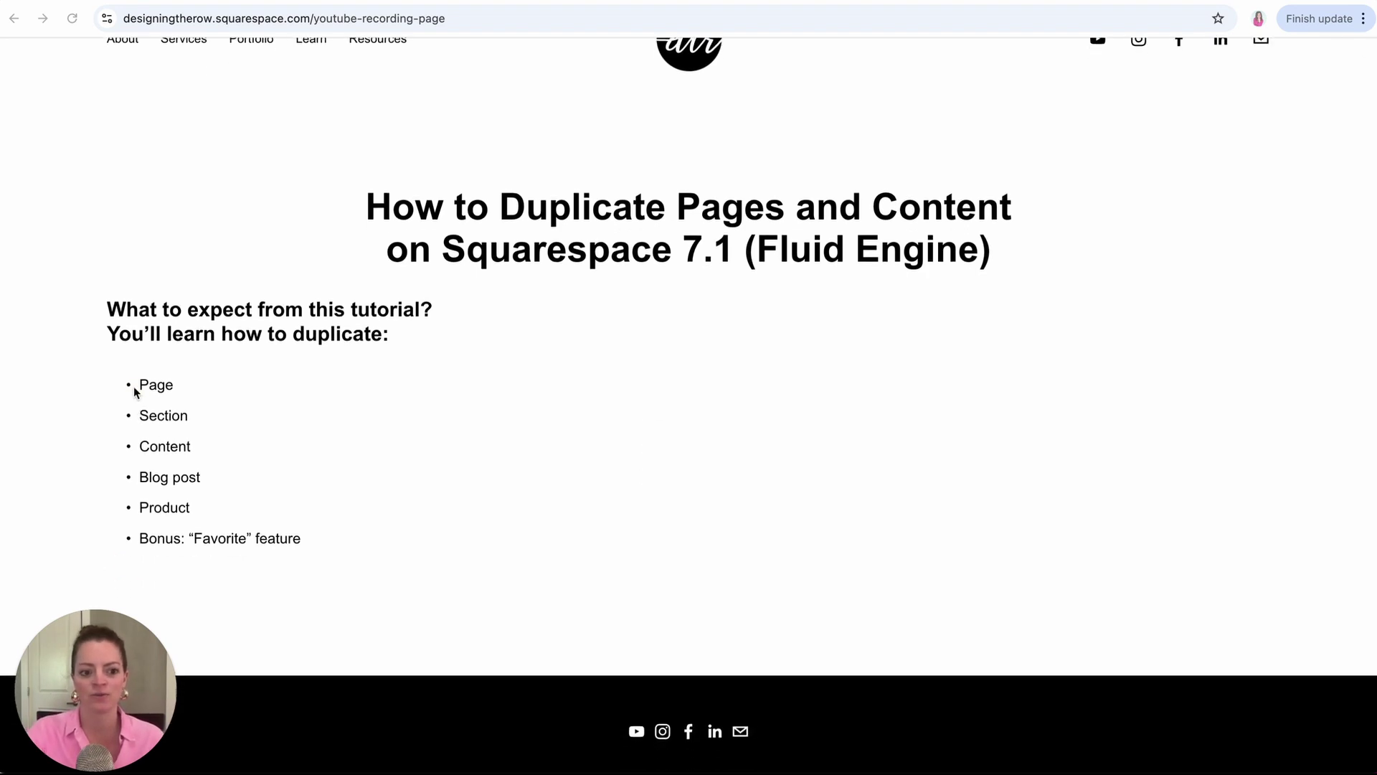
click(235, 515)
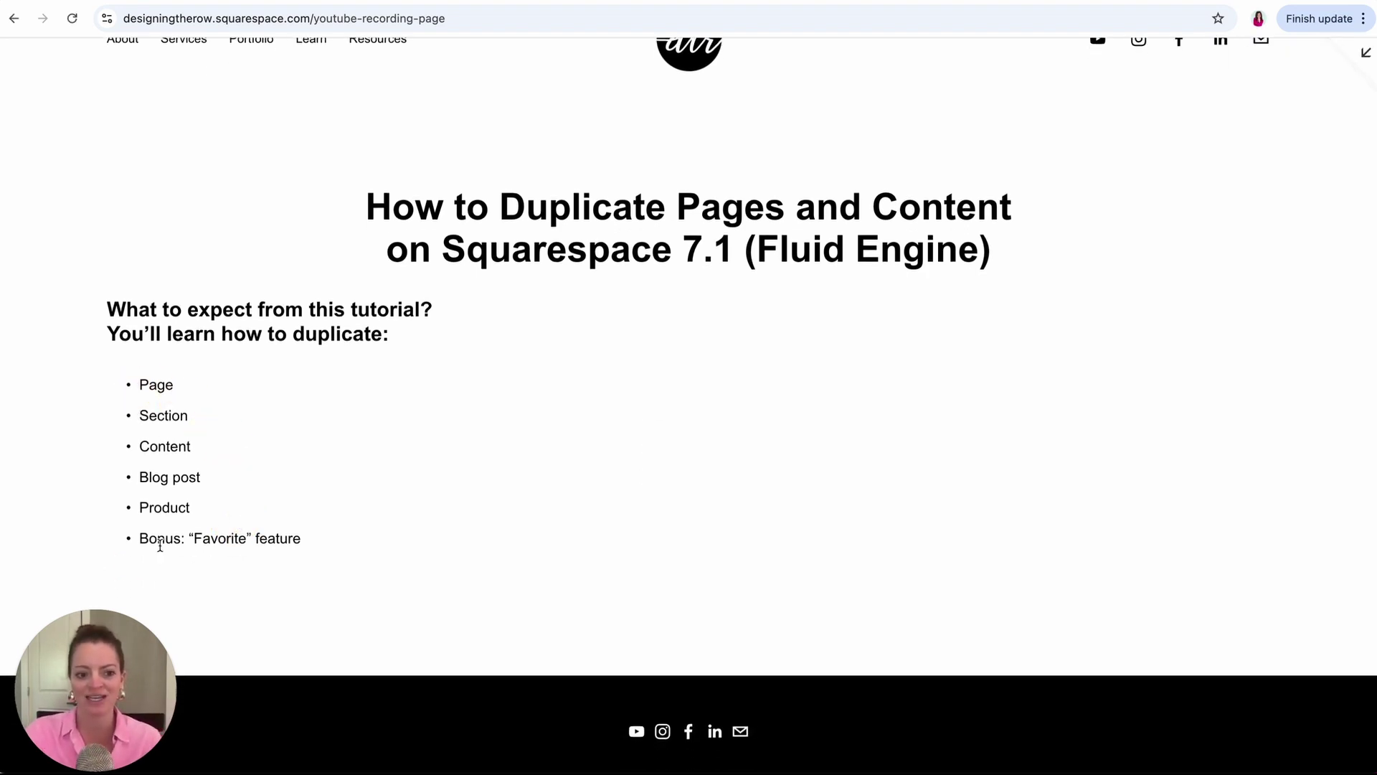
drag(138, 540, 320, 539)
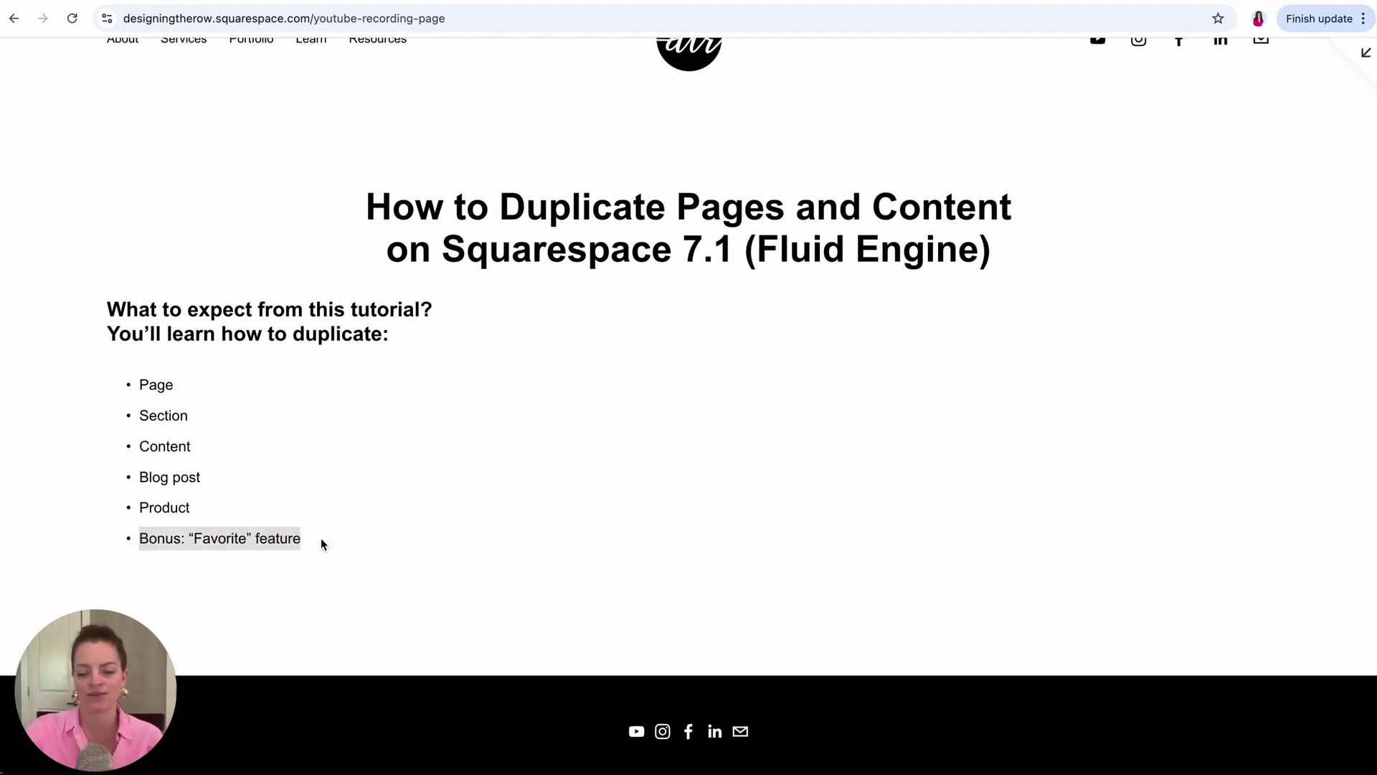
click(321, 538)
scroll(320, 538, up, 1)
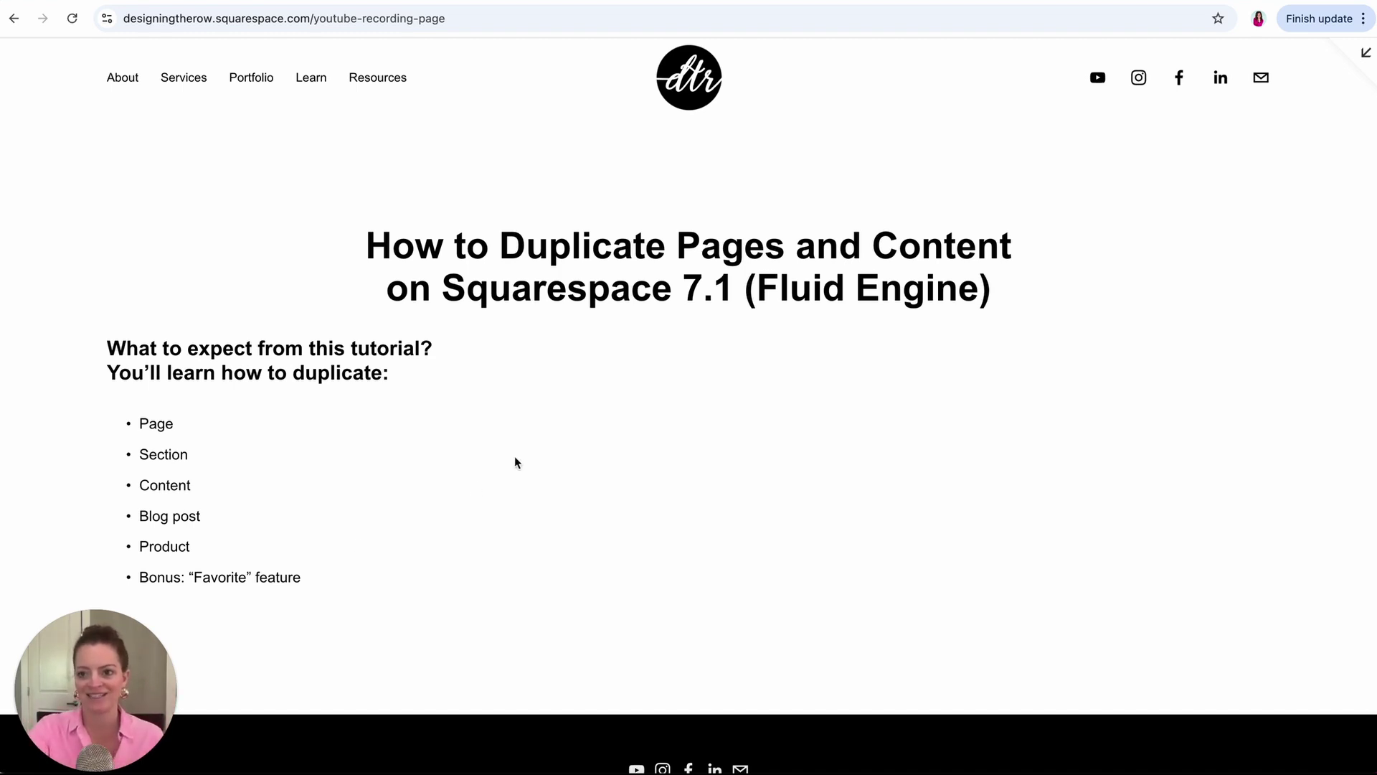
click(1366, 52)
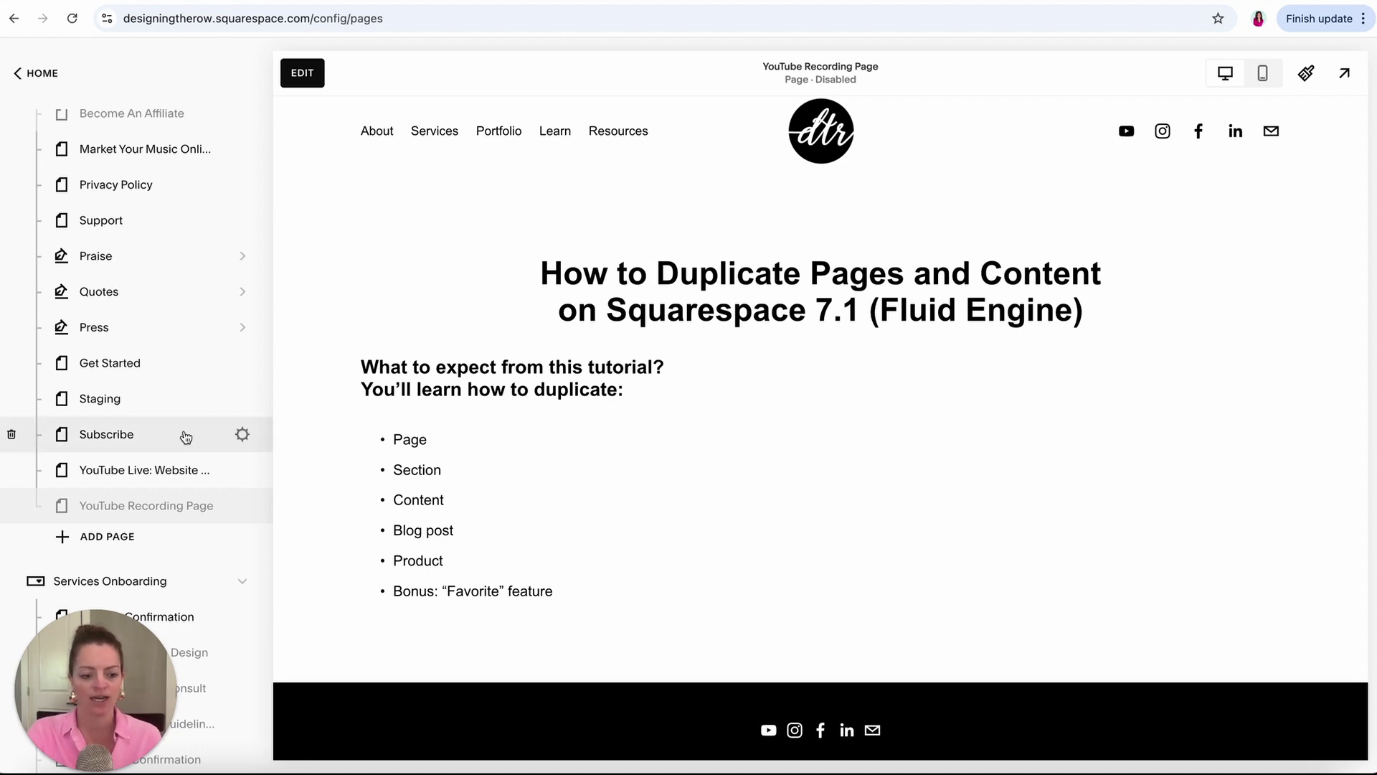
scroll(186, 437, down, 9)
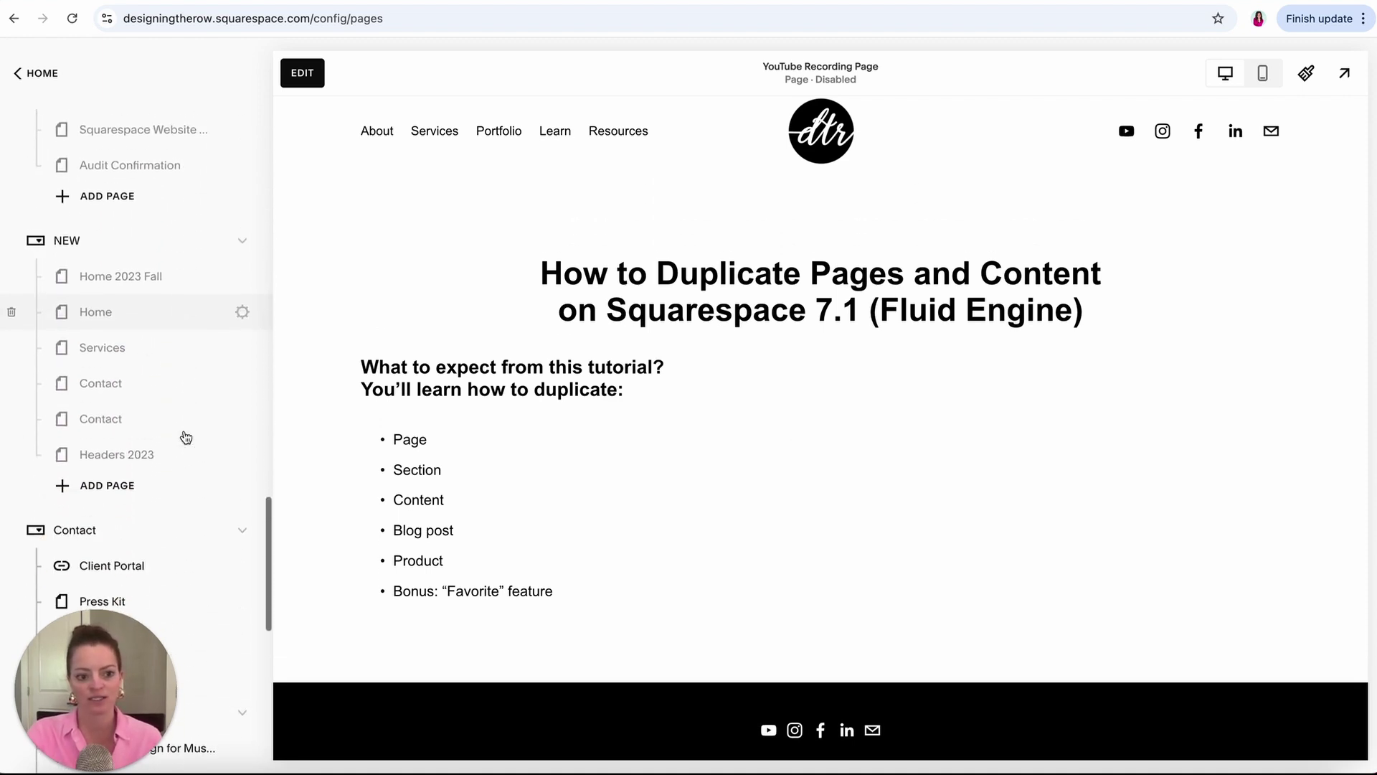
scroll(186, 437, down, 2)
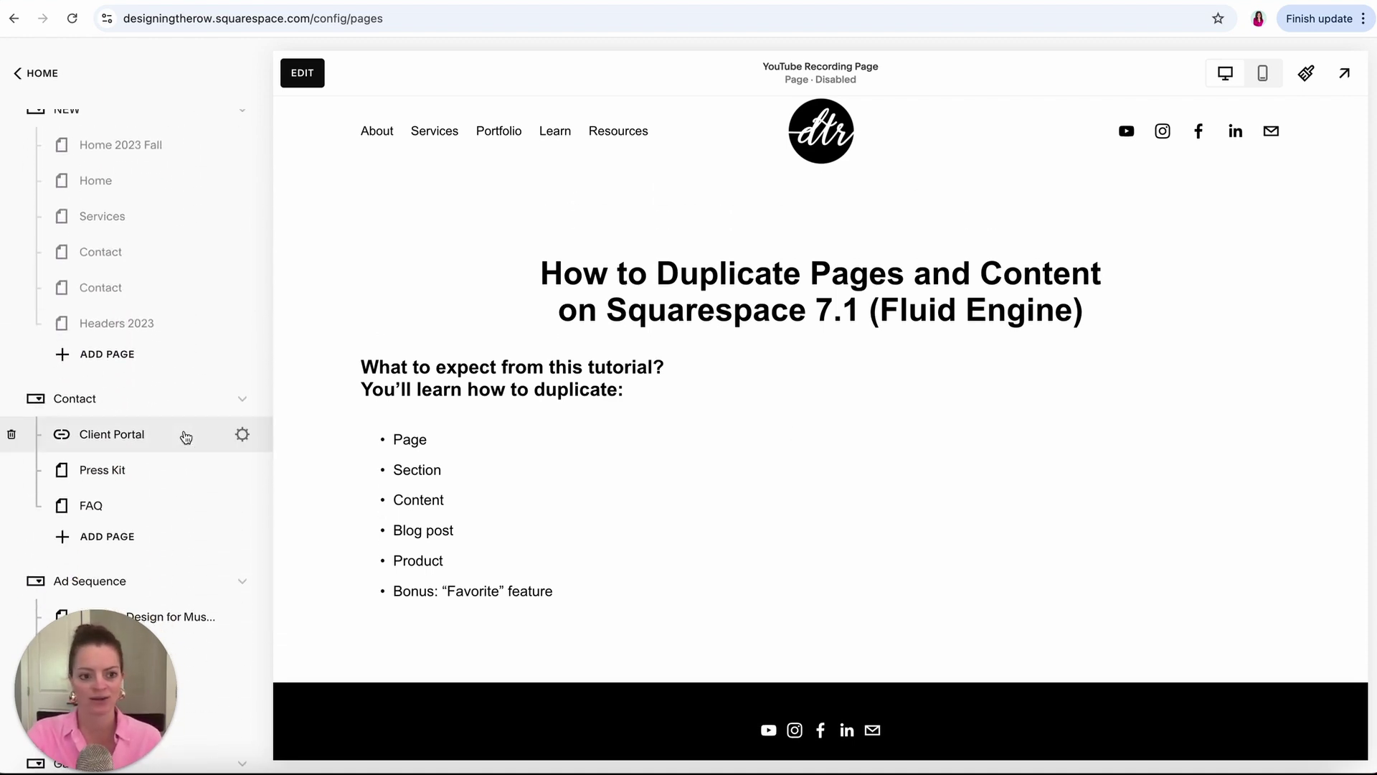
scroll(172, 503, down, 2)
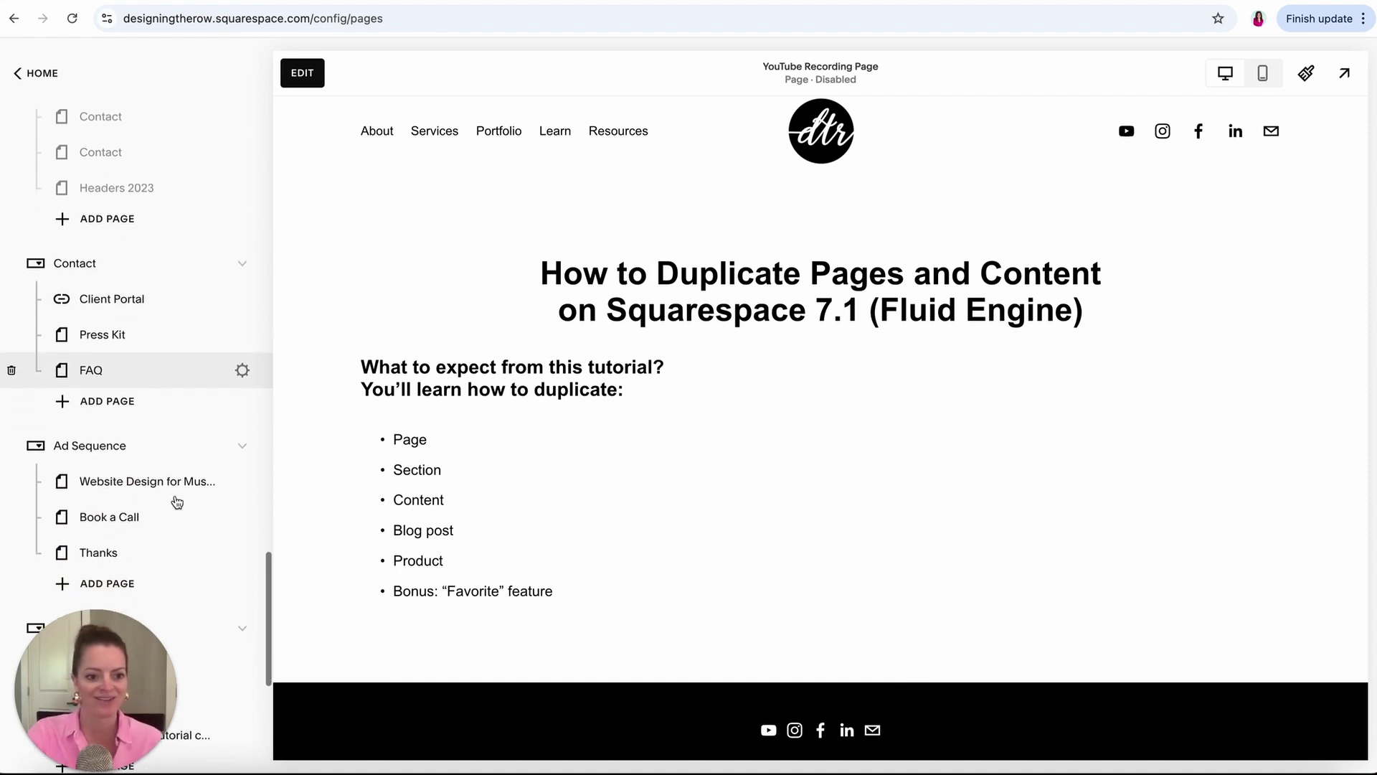
scroll(177, 501, up, 1)
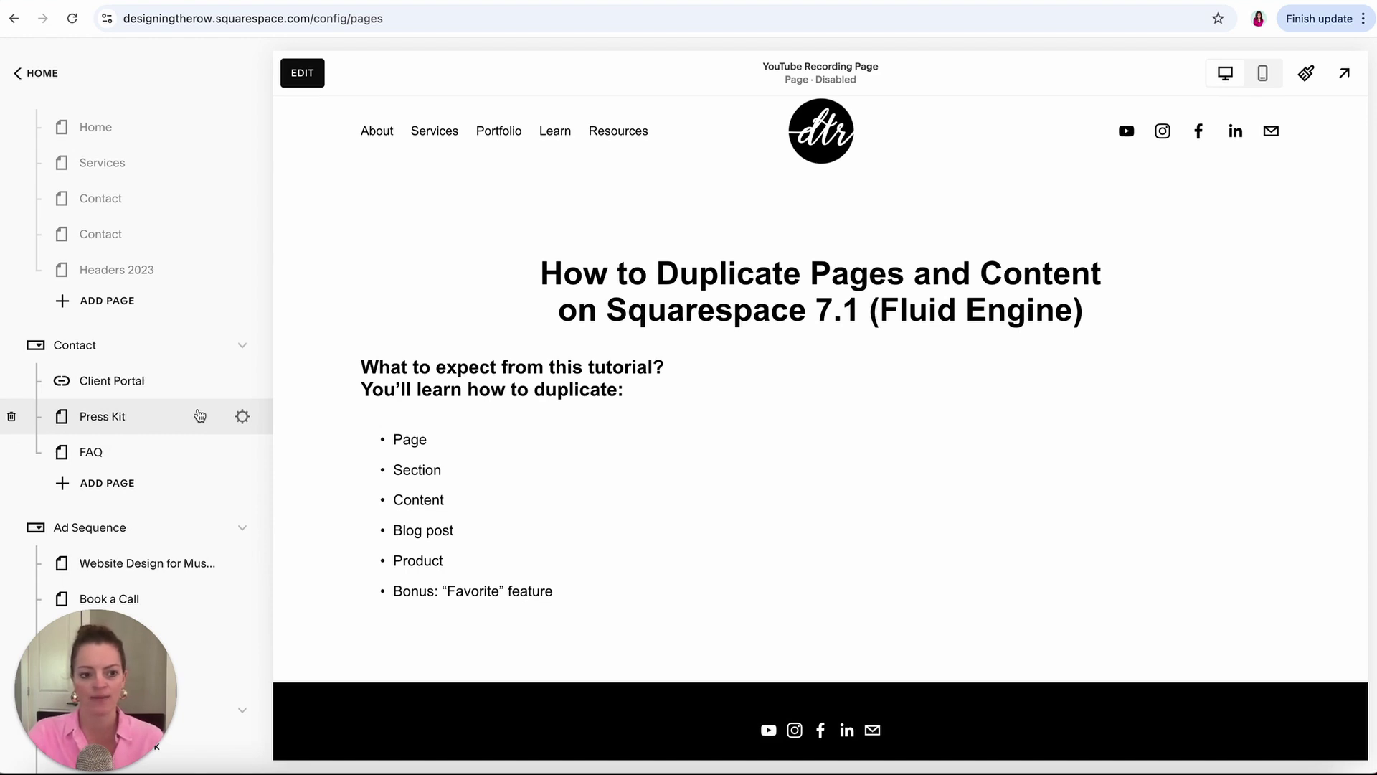
Duplicate the Press Kit page from its page settings.
click(242, 417)
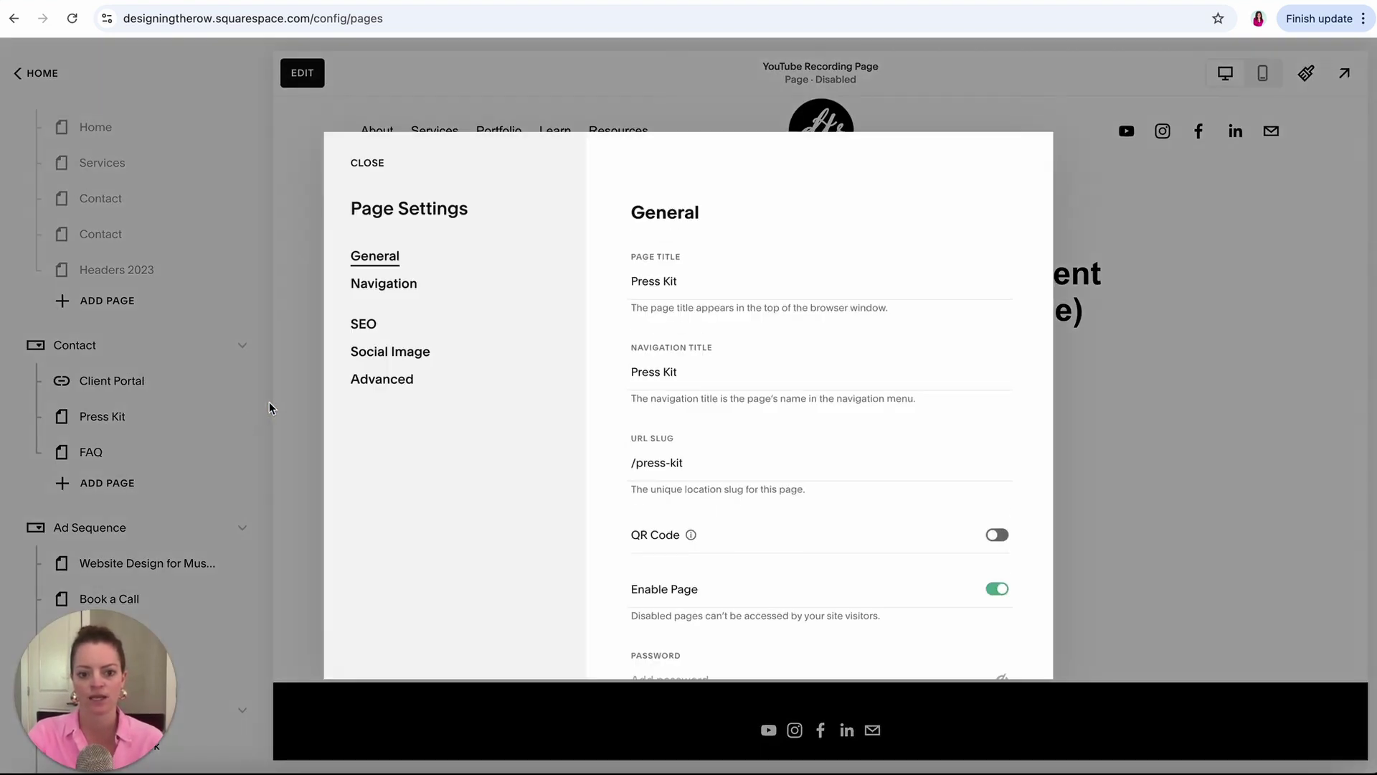
scroll(812, 455, down, 3)
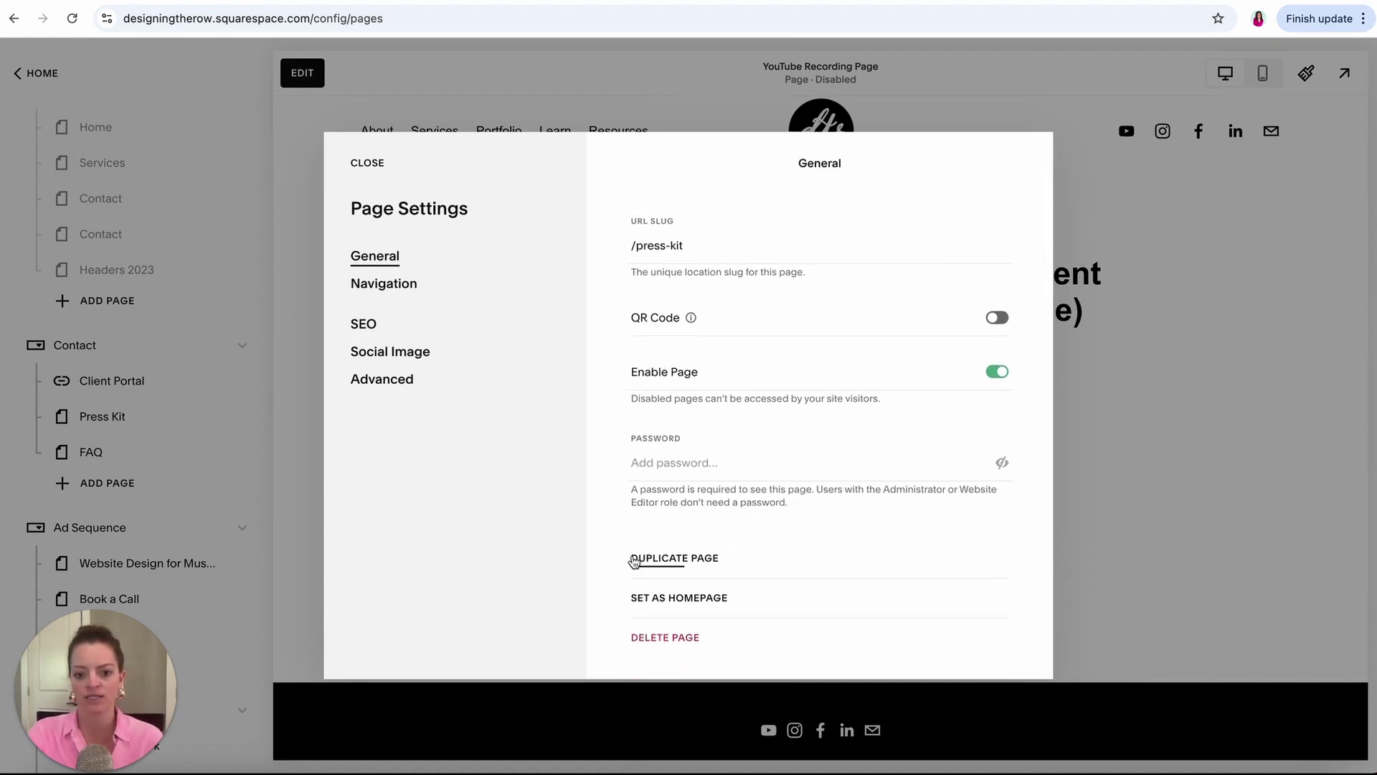
click(707, 564)
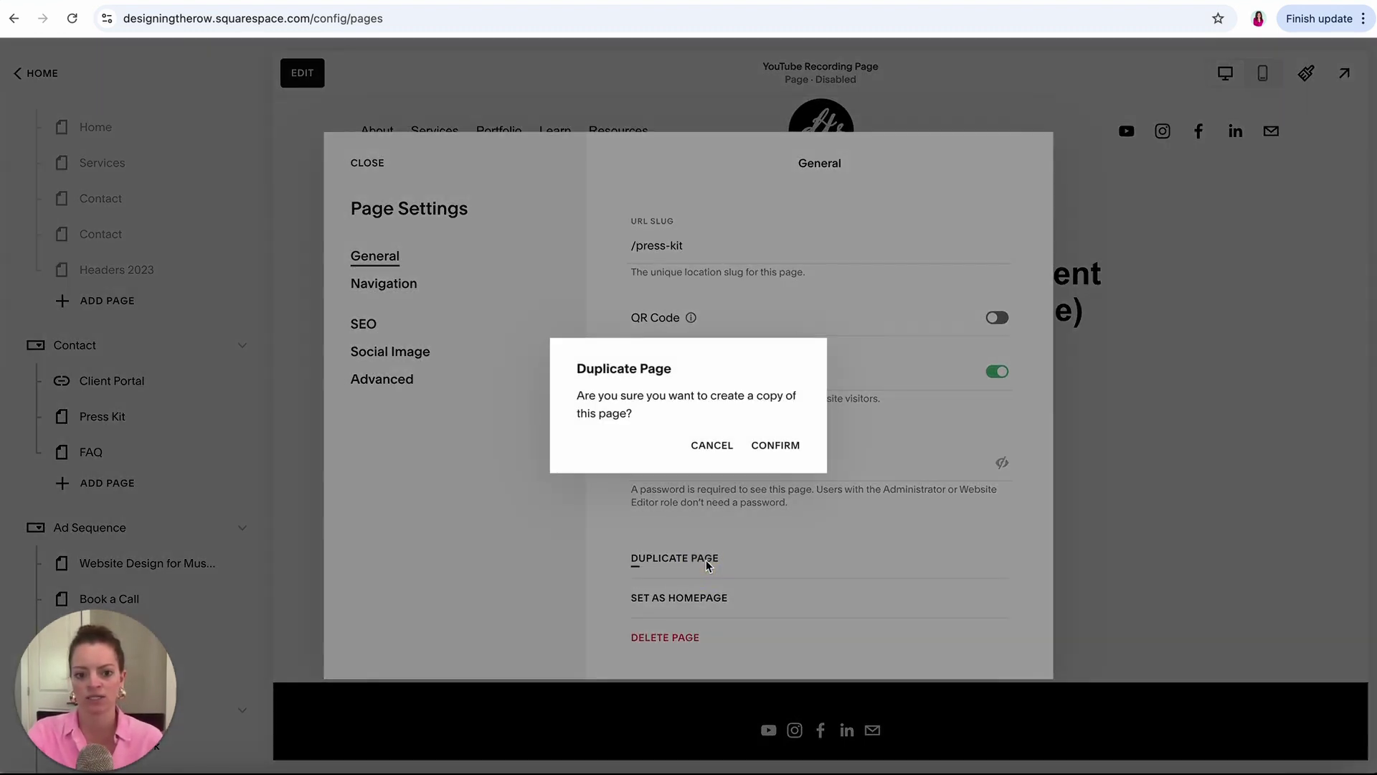
click(777, 454)
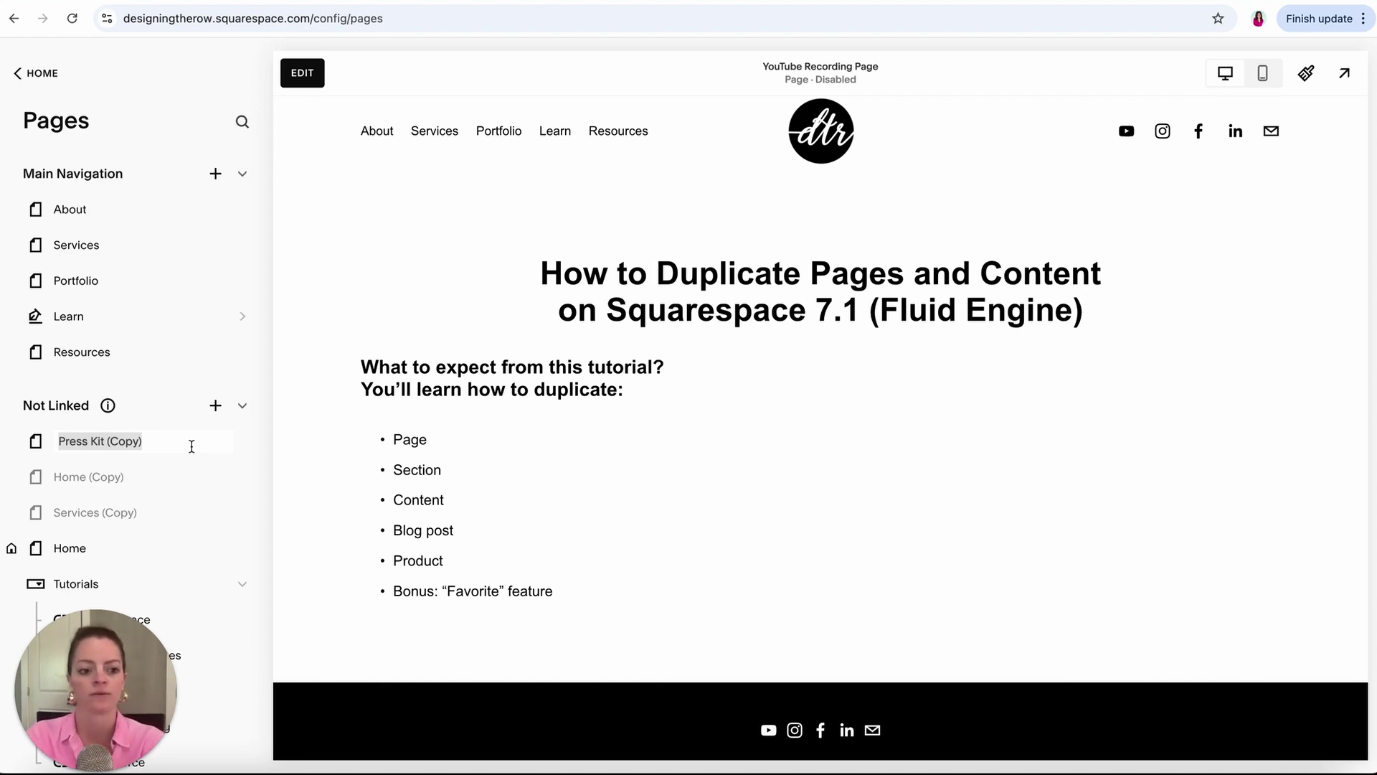
Name the copied page 'Page Duplication Example'.
text(Page Duplic)
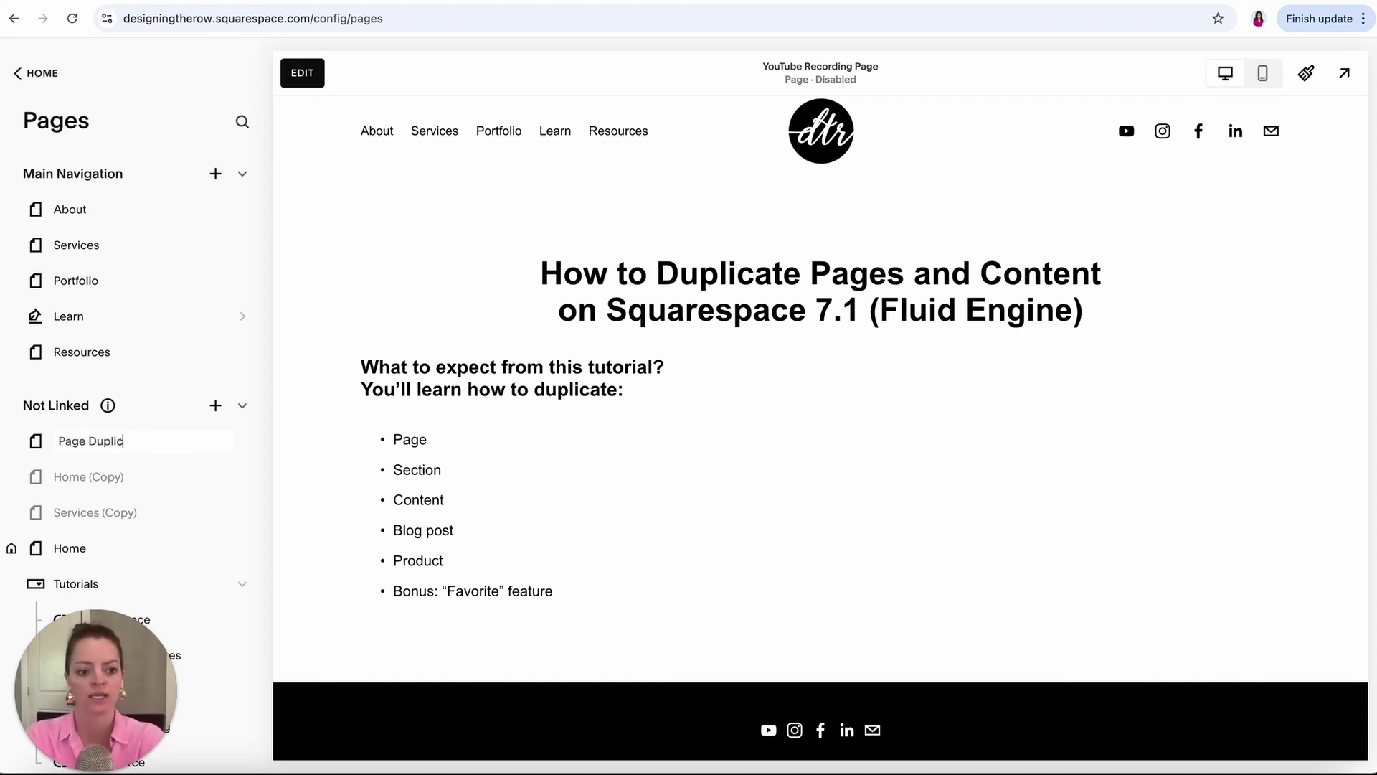
text(ation Example)
key(Return)
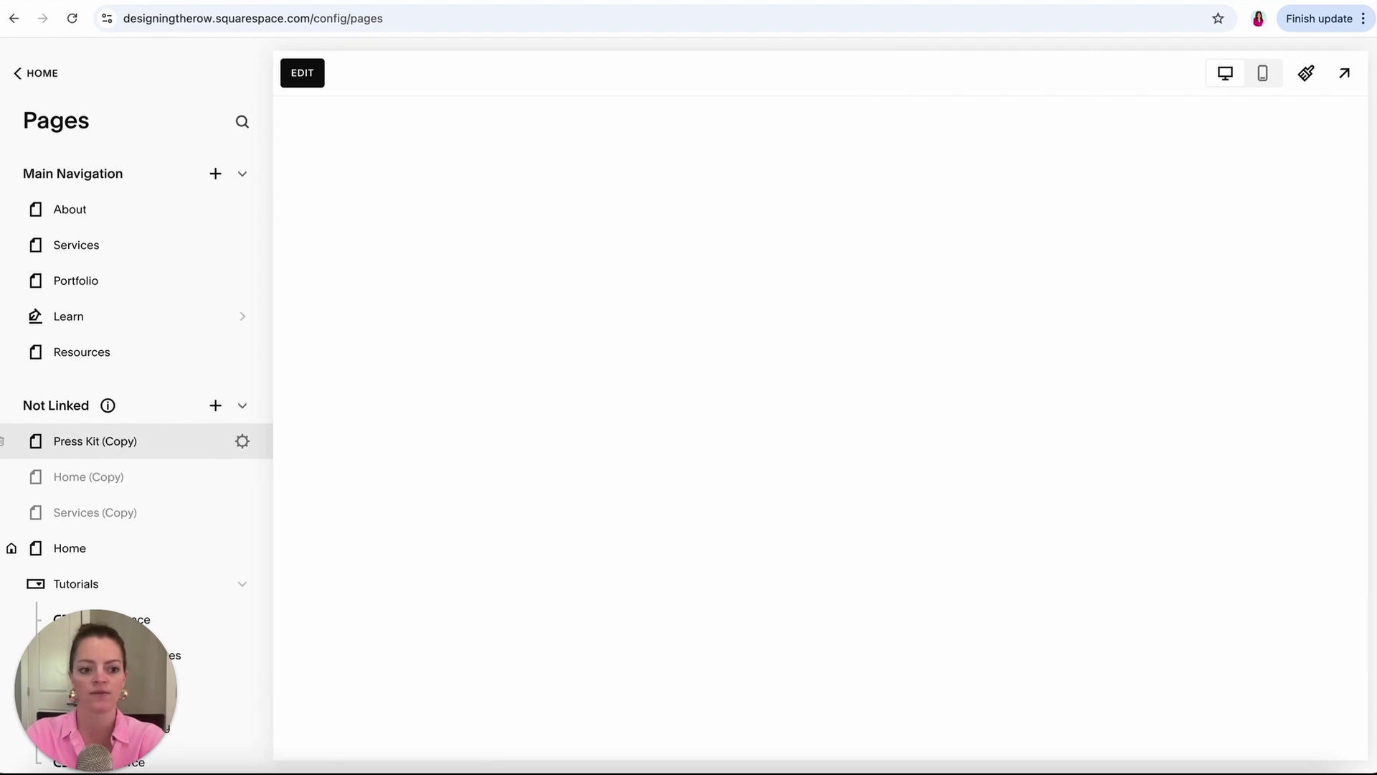
scroll(542, 536, down, 7)
scroll(542, 536, down, 5)
scroll(543, 537, up, 15)
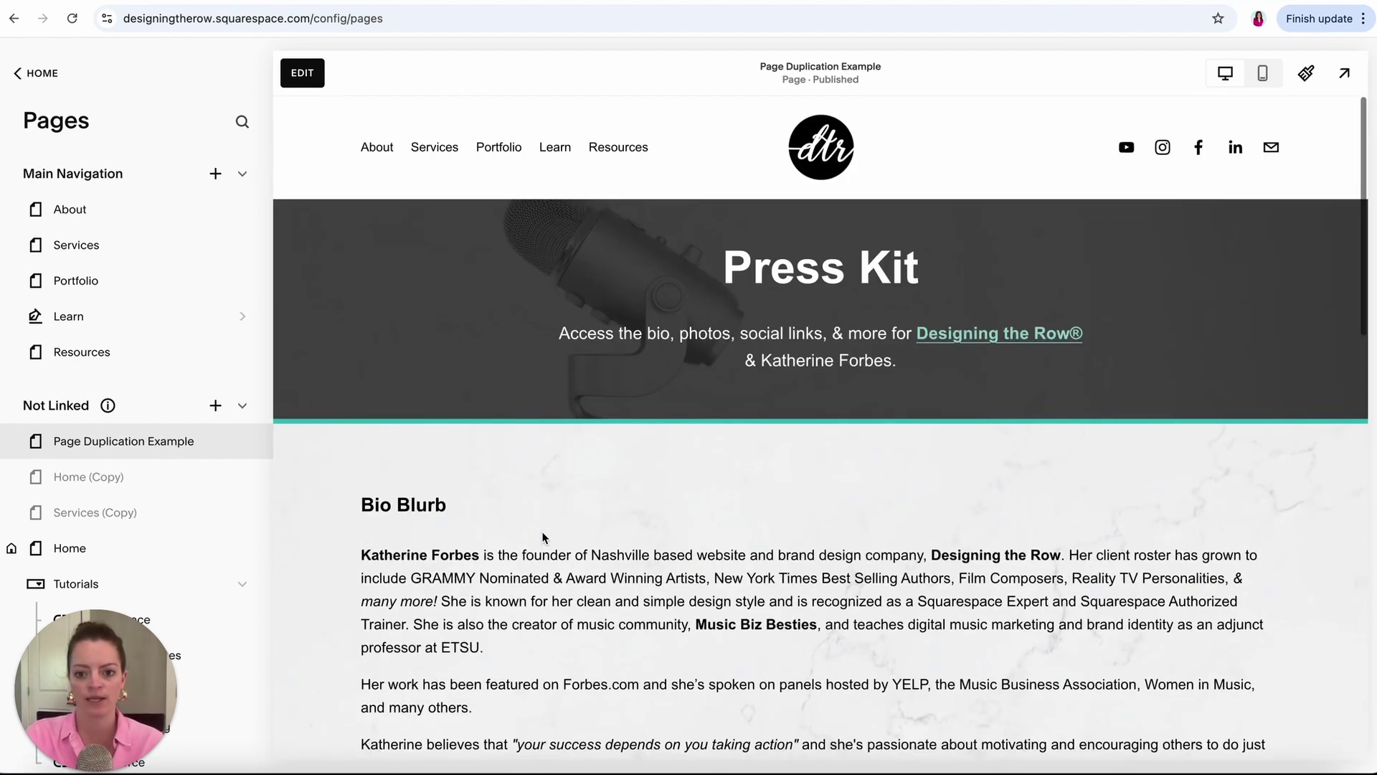
mouse_move(244, 441)
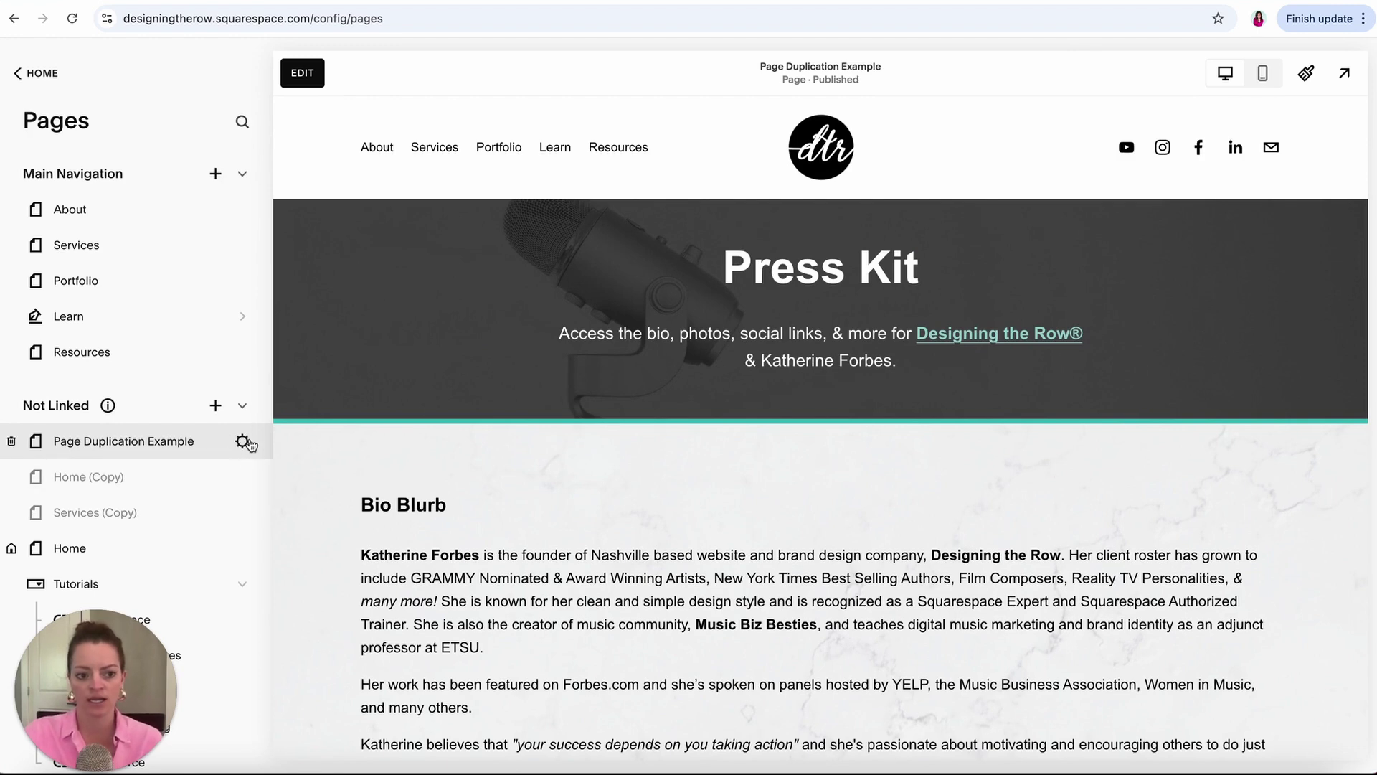
Replace the page's URL slug /press-kit-1 with /duplication and save the settings.
click(244, 441)
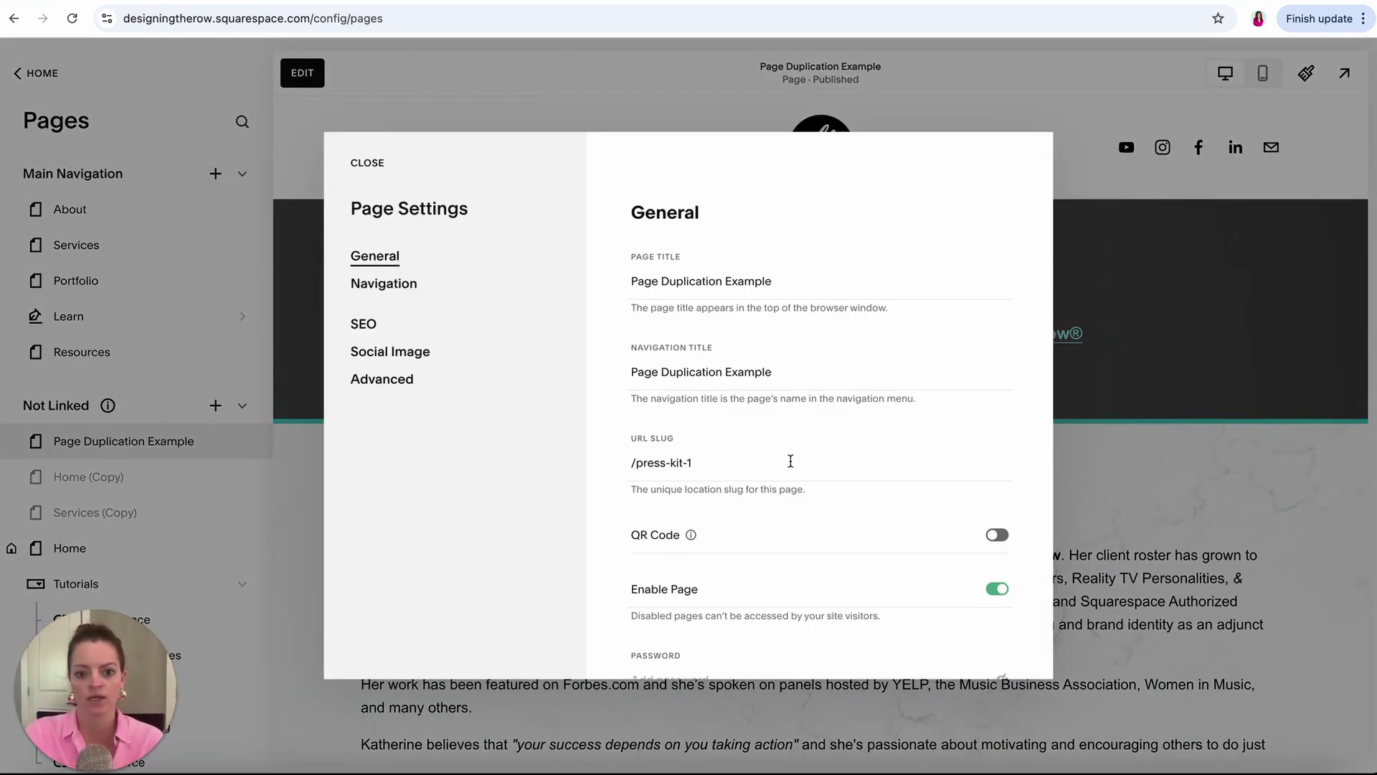
drag(716, 463, 634, 463)
click(692, 462)
click(692, 464)
text(duplication)
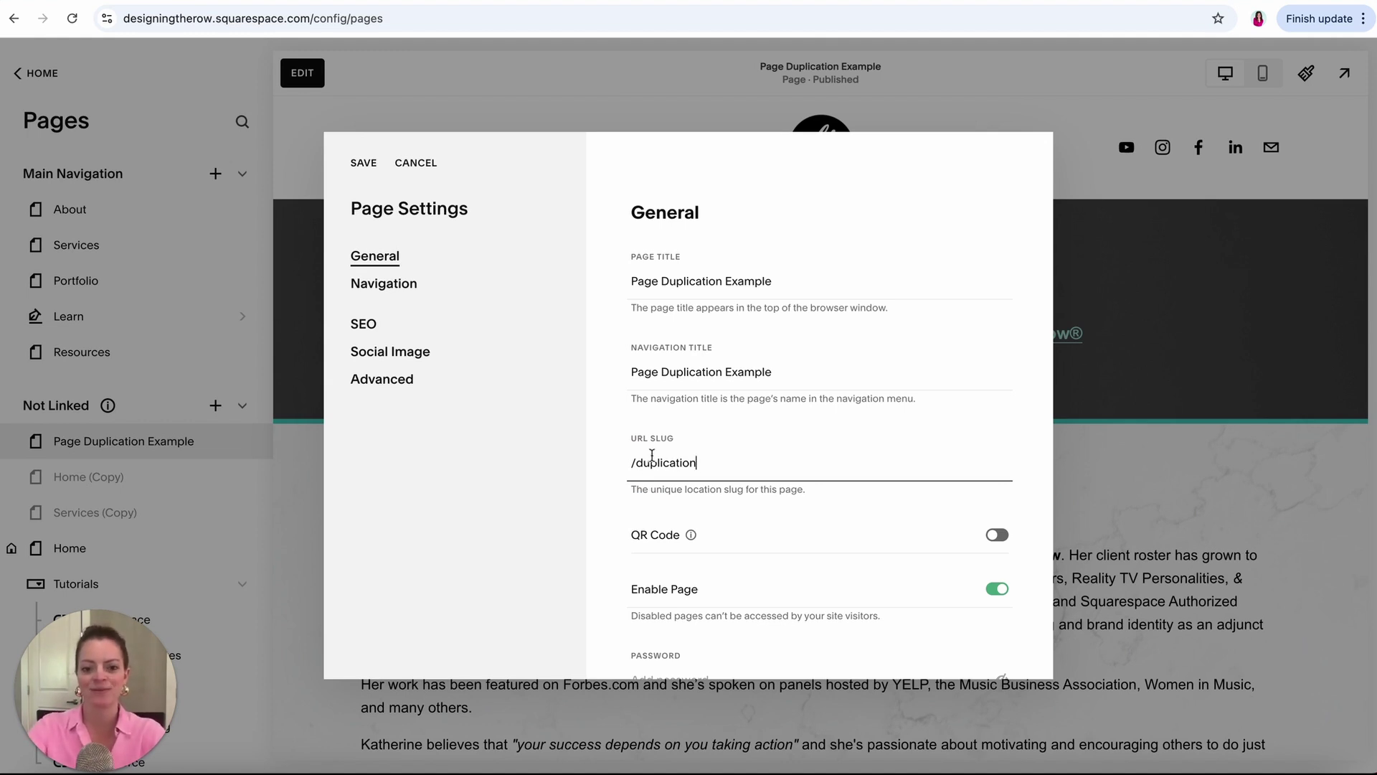
click(638, 463)
drag(639, 462, 716, 455)
click(728, 467)
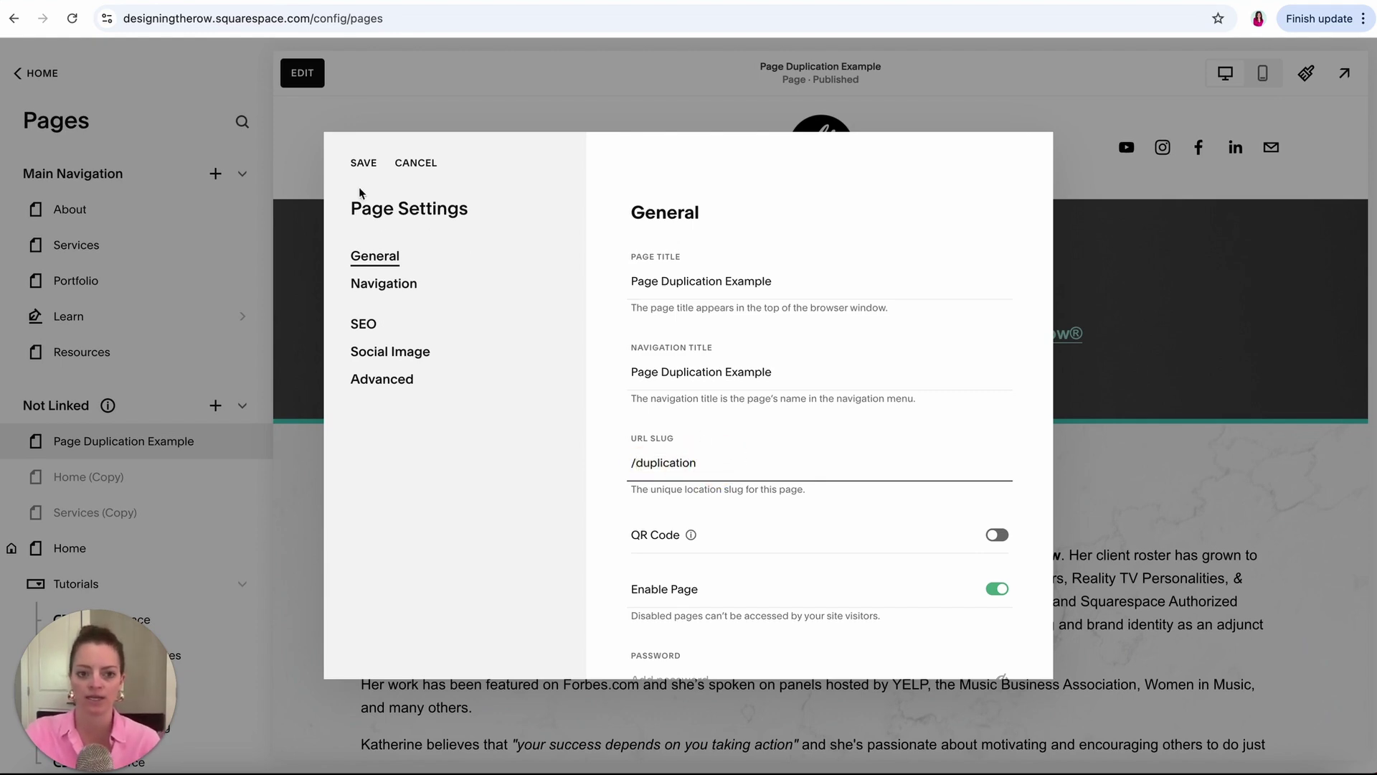
click(364, 163)
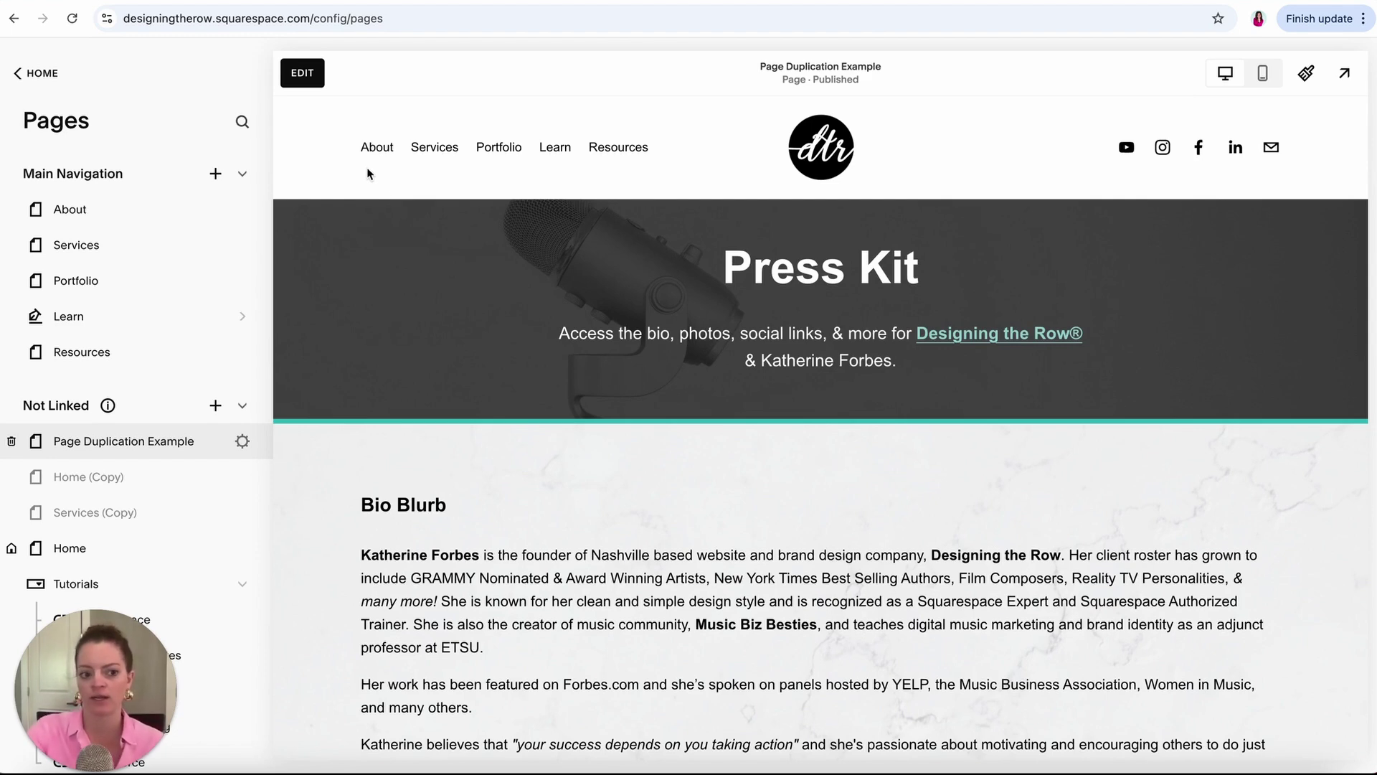
Enter edit mode on Page Duplication Example and look through its copied Press Kit sections.
click(299, 81)
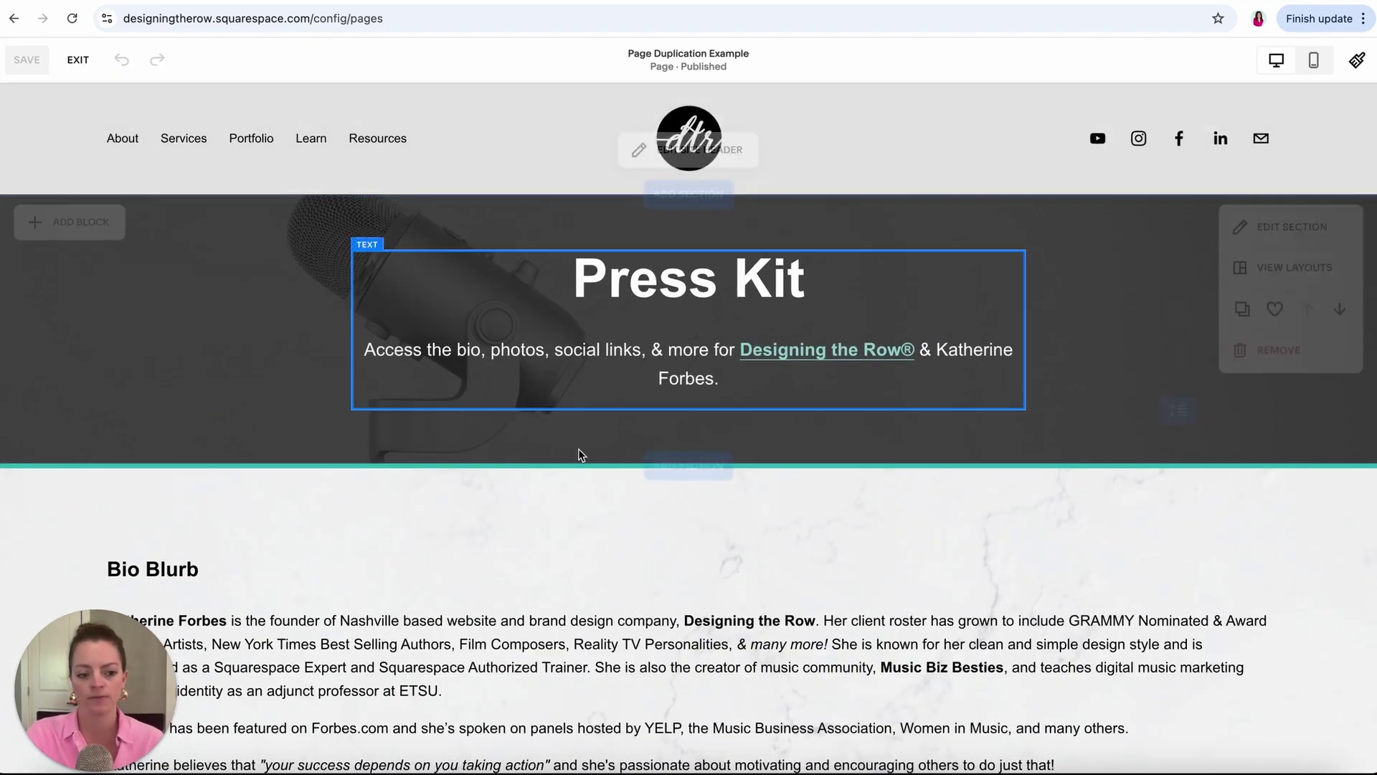
scroll(579, 477, down, 1)
scroll(579, 477, down, 3)
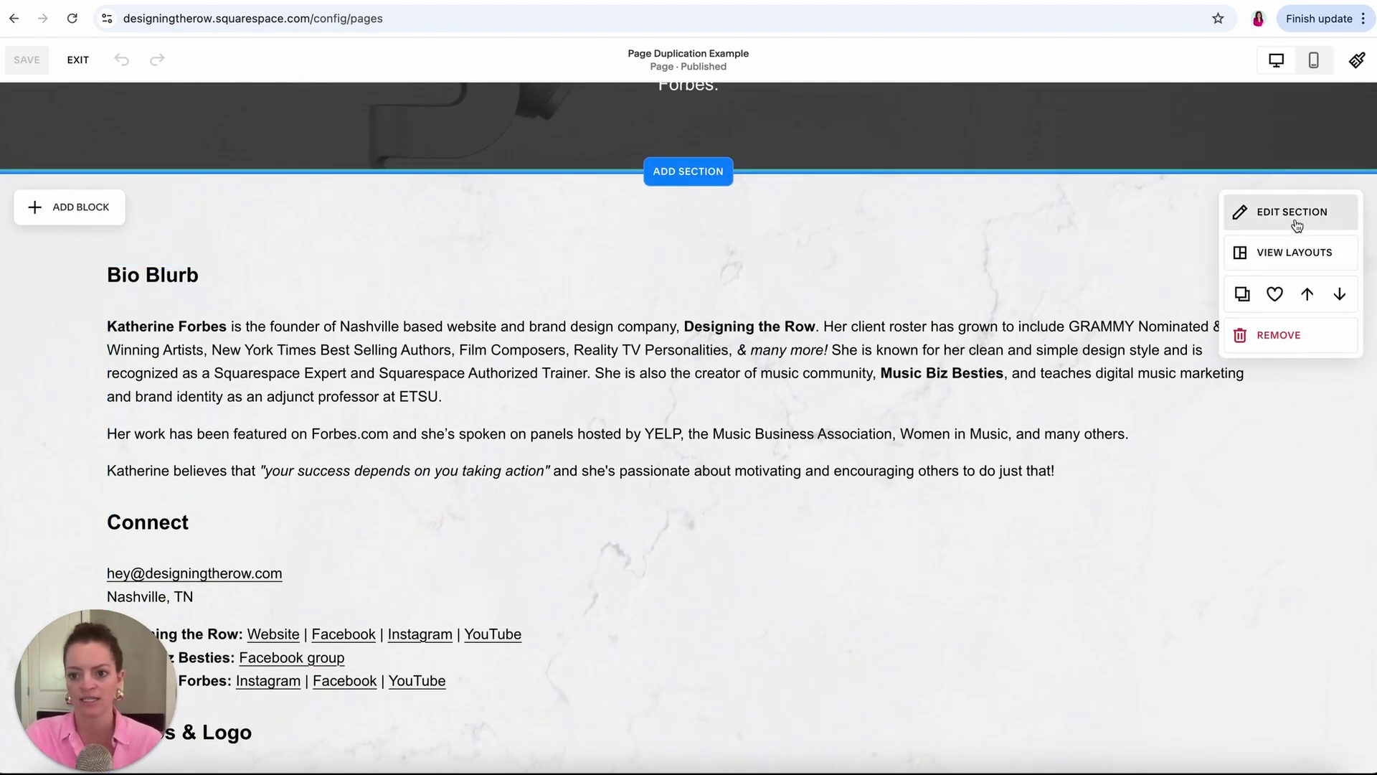
scroll(1021, 254, down, 10)
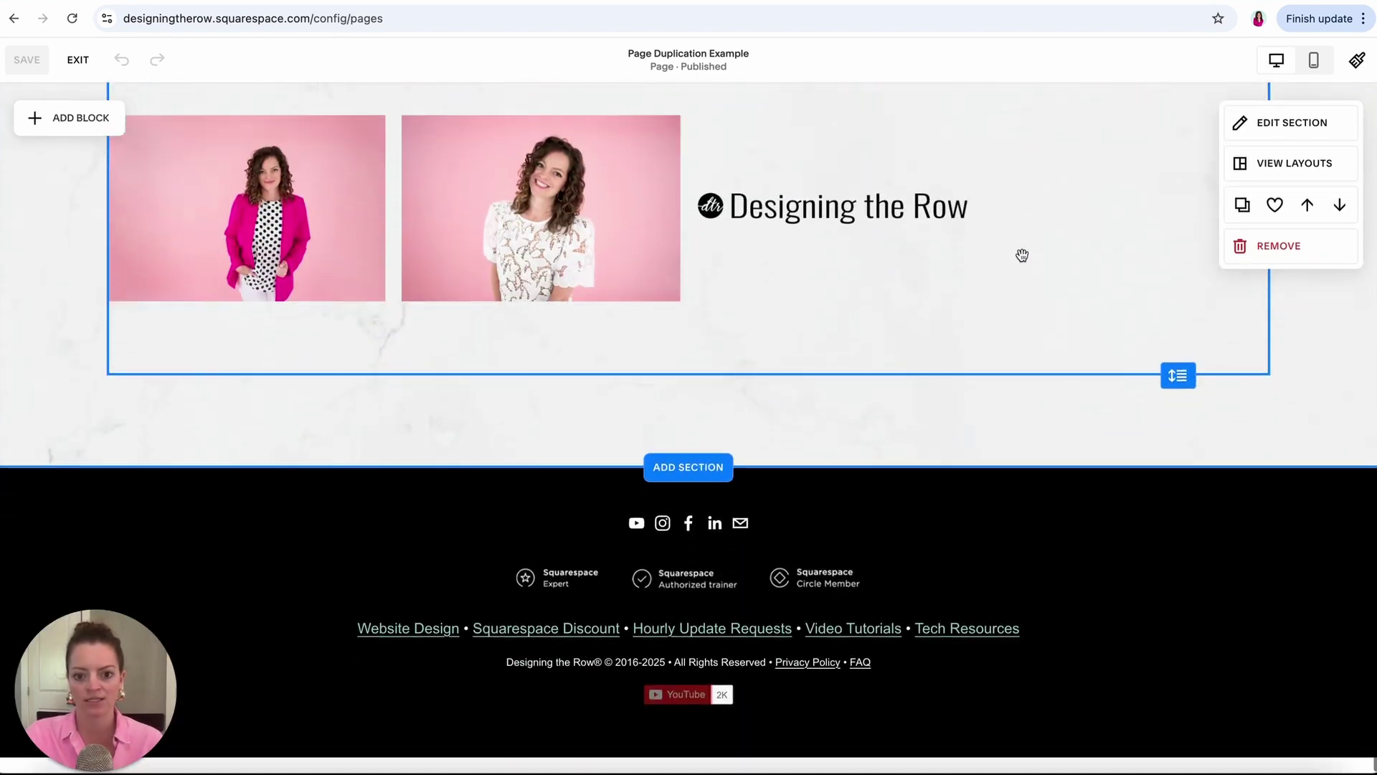
scroll(1021, 254, up, 10)
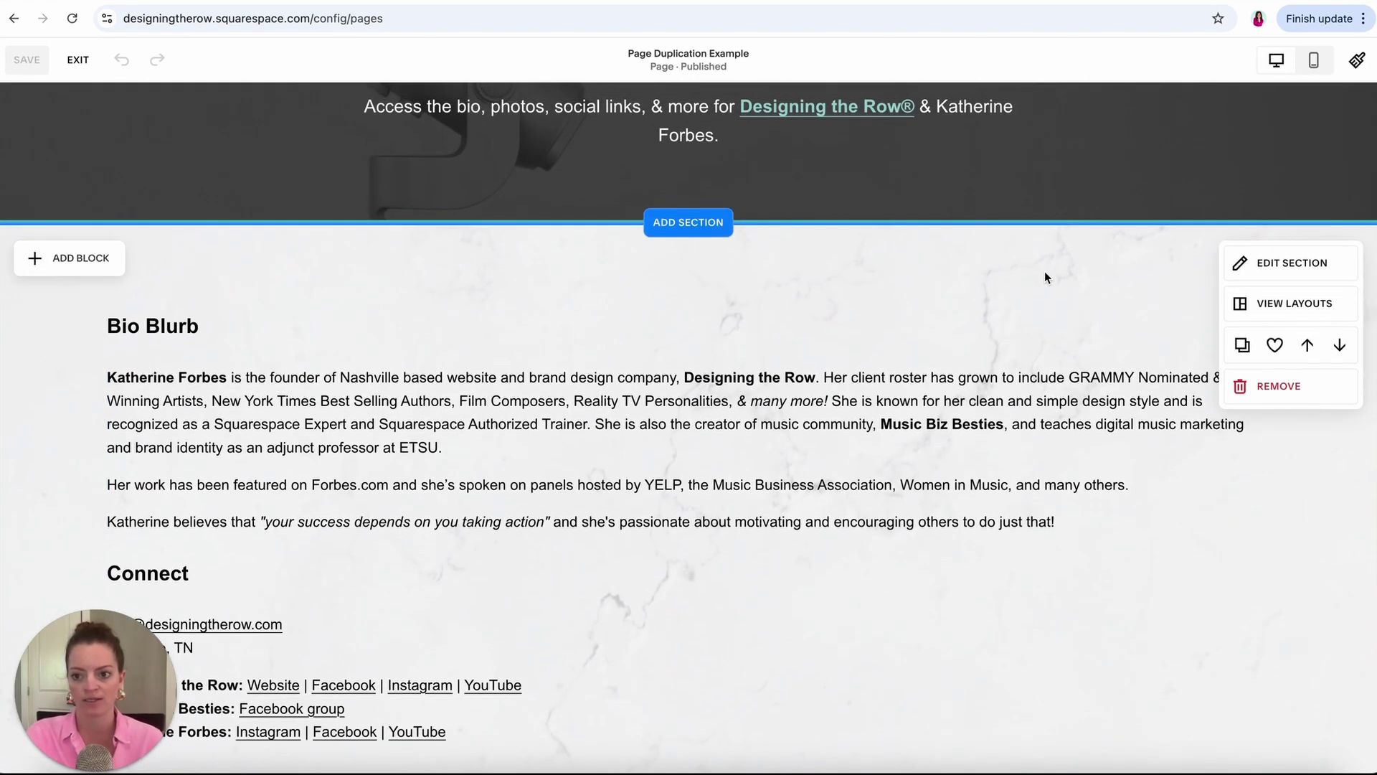
Delete the photo gallery block and the Bio Blurb text block from the section.
click(1240, 347)
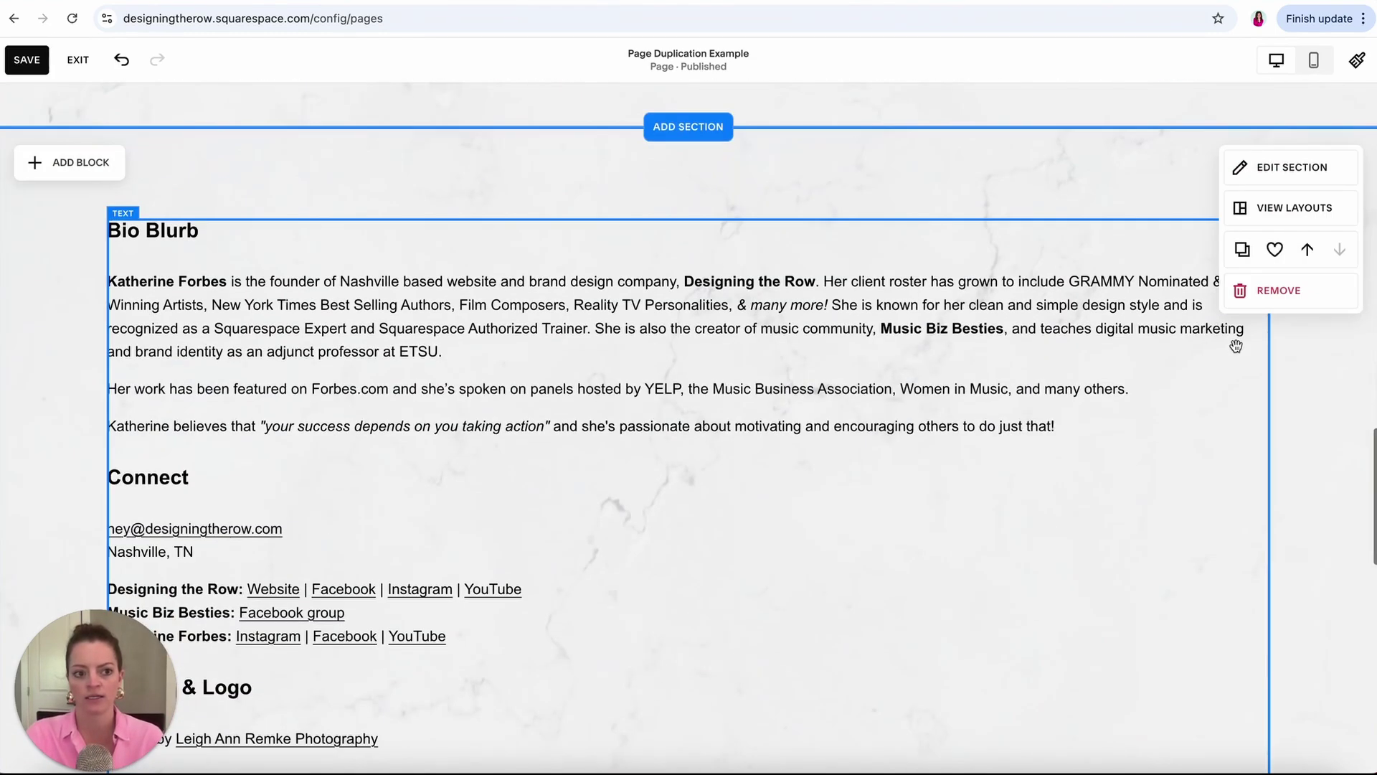
scroll(1236, 347, down, 9)
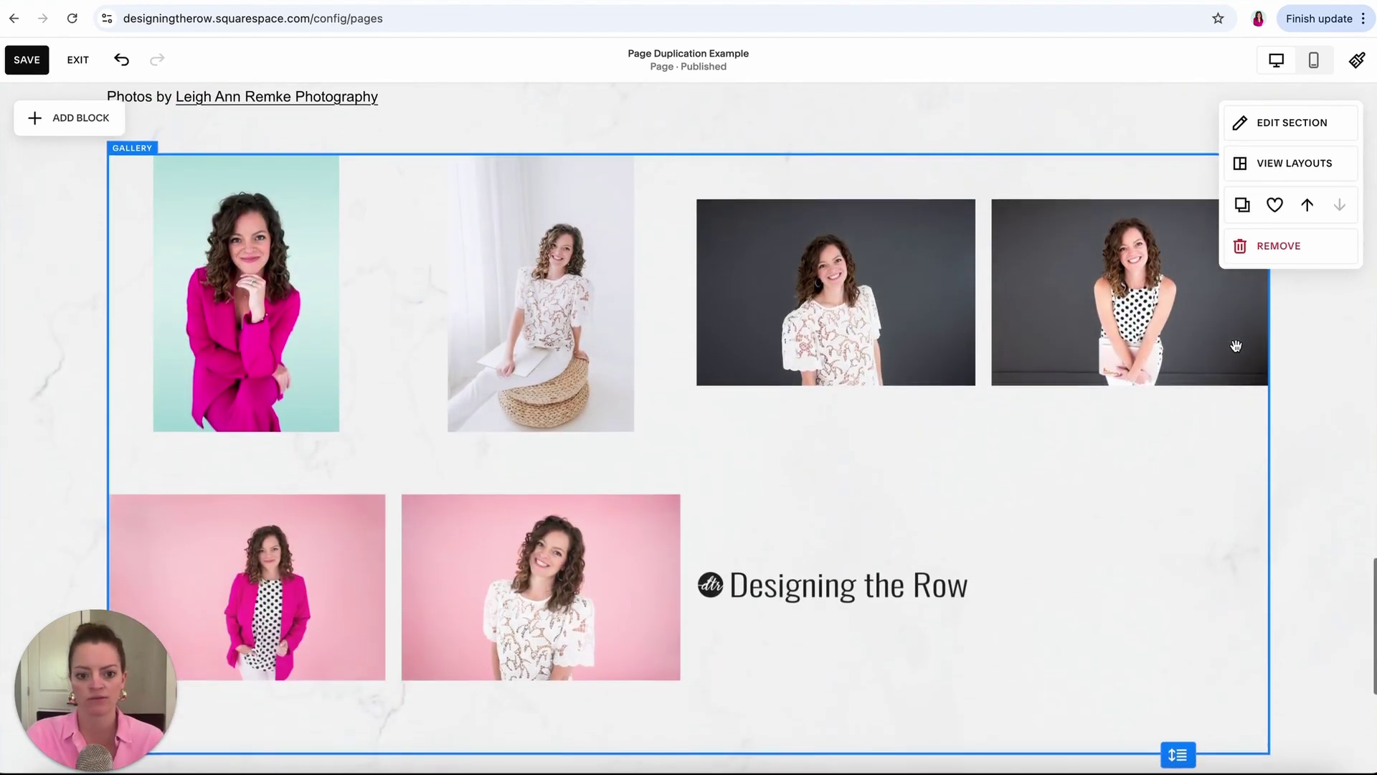
scroll(1236, 346, up, 10)
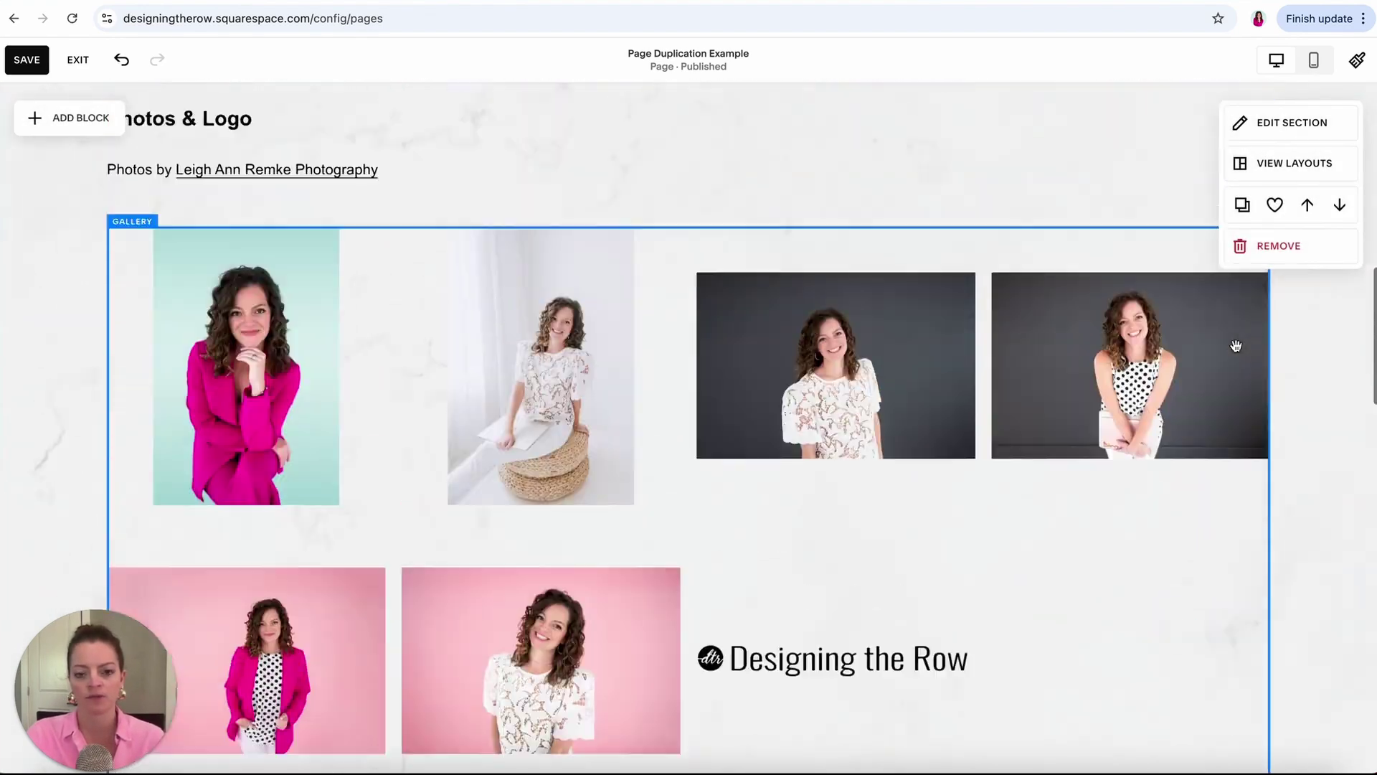
scroll(1236, 347, up, 5)
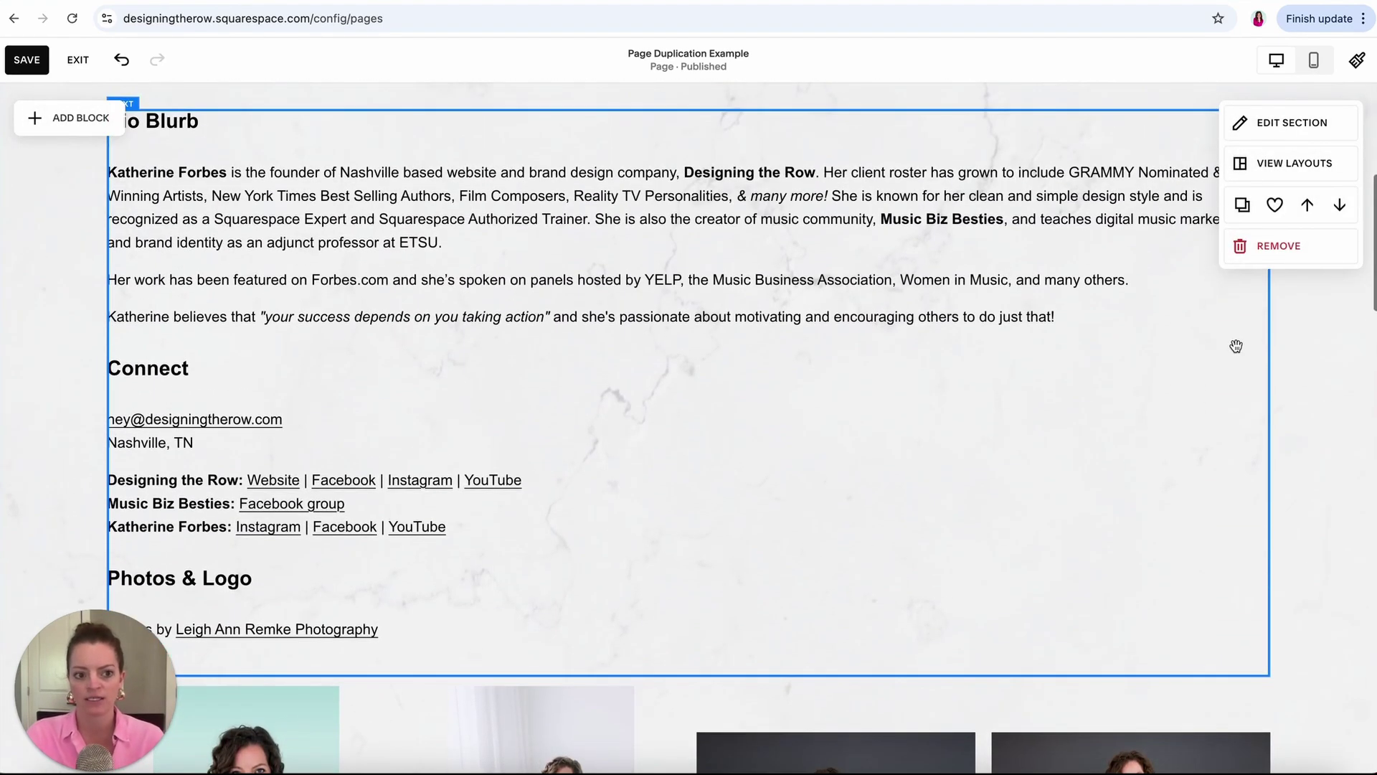
scroll(1236, 347, down, 8)
scroll(991, 451, up, 6)
scroll(991, 450, up, 3)
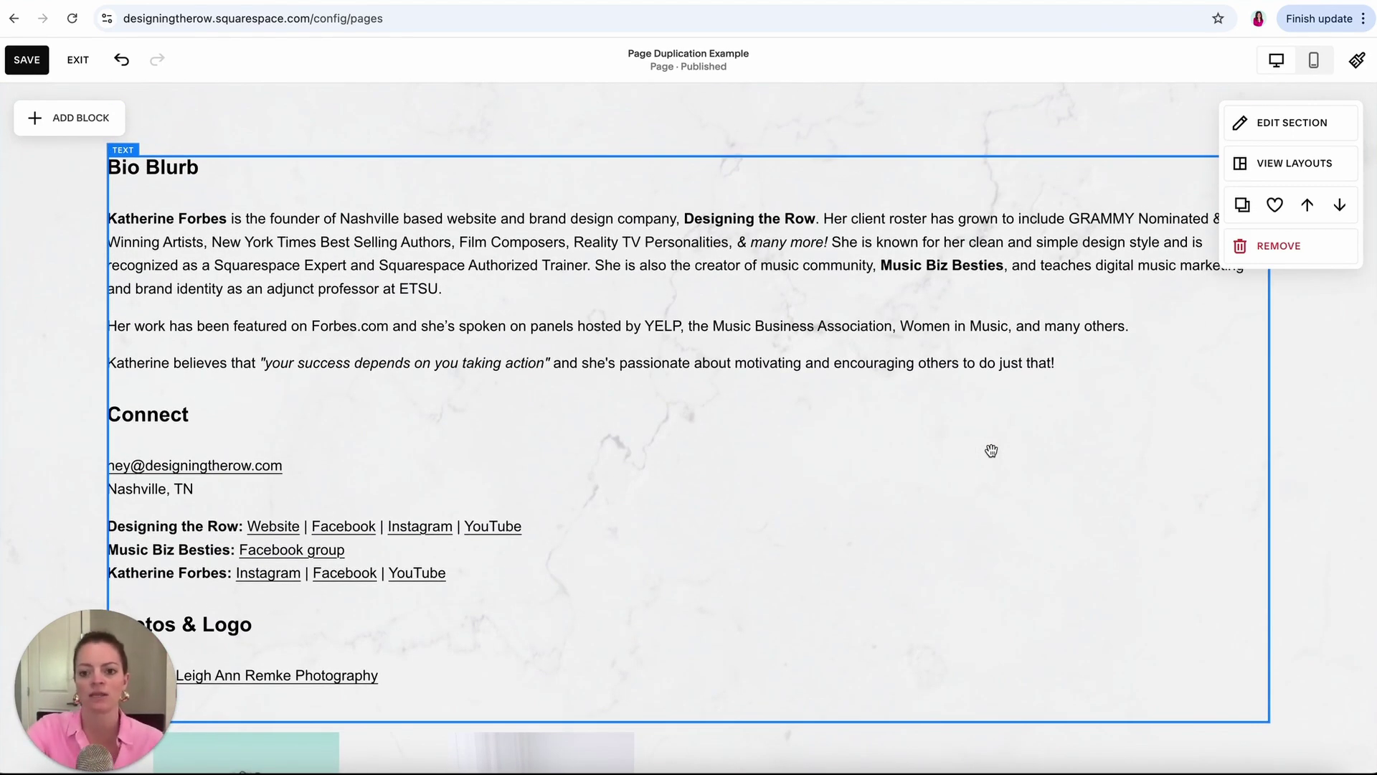
scroll(991, 451, down, 7)
click(991, 450)
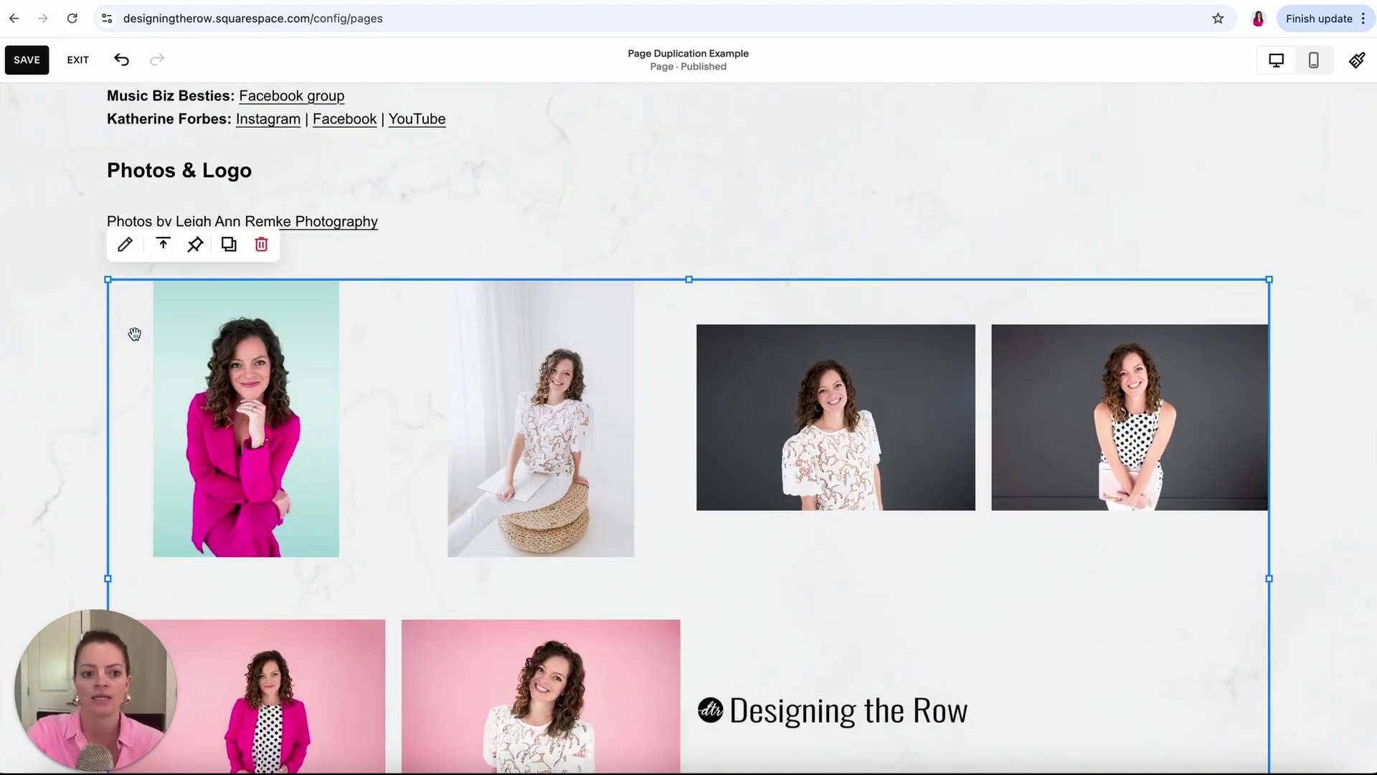
click(261, 245)
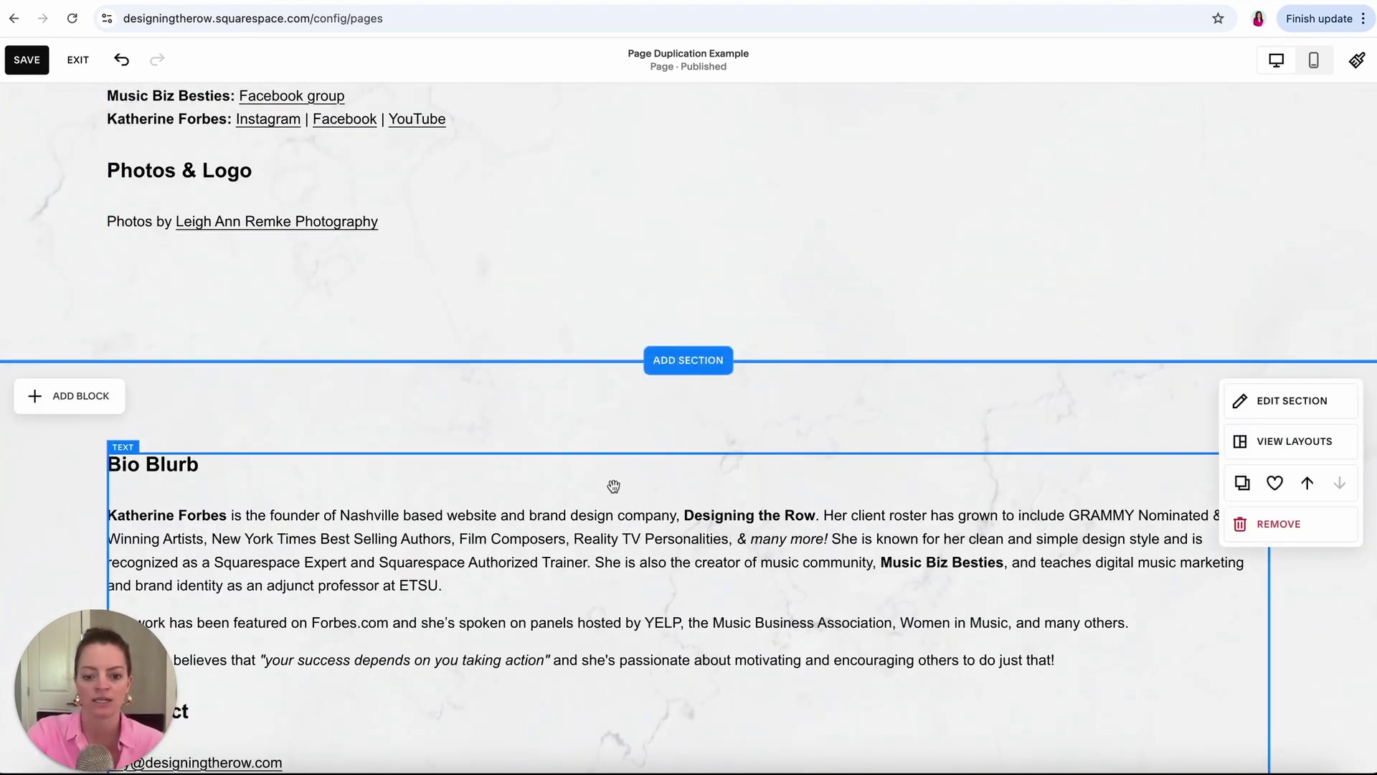
click(614, 487)
click(297, 414)
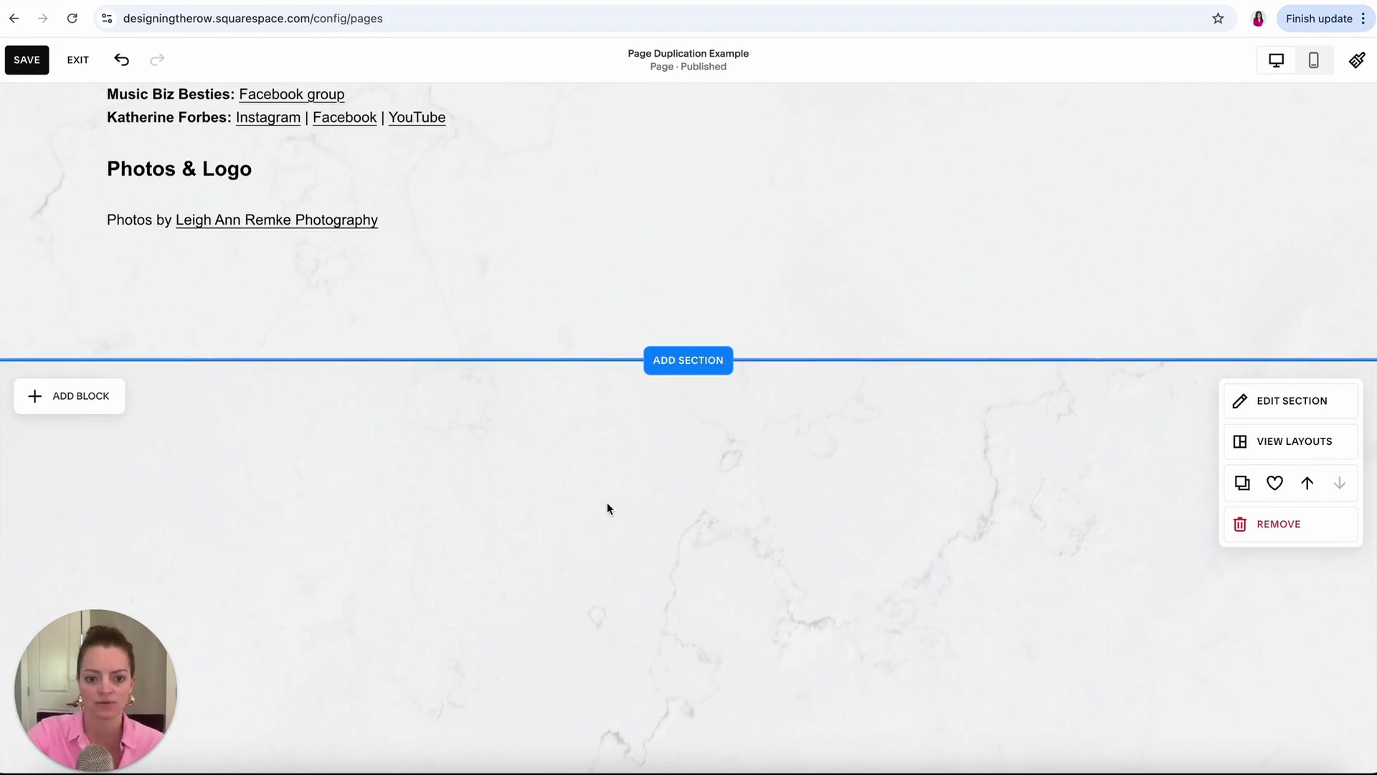
Move the remaining gallery up and shrink the section's height.
scroll(609, 509, down, 4)
drag(618, 524, 622, 311)
scroll(631, 319, down, 6)
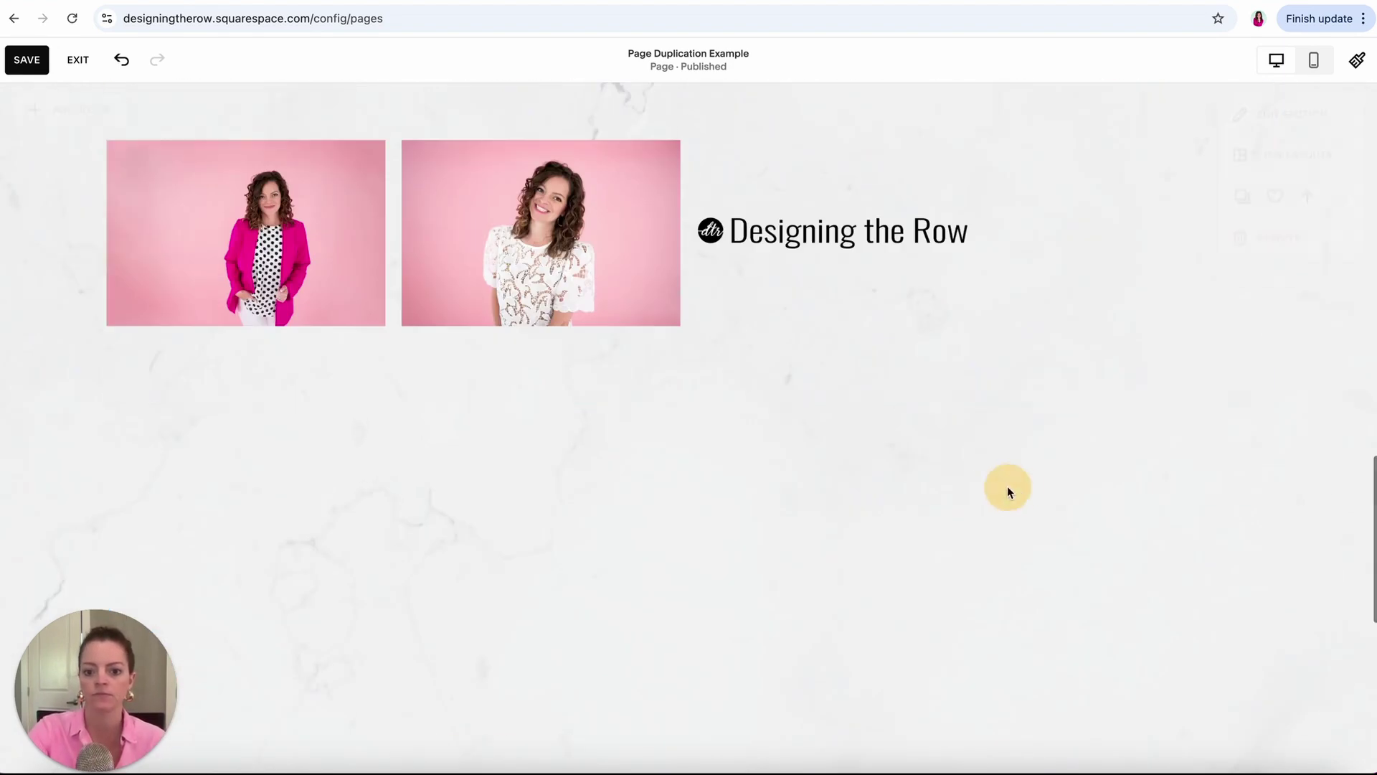
scroll(1133, 617, down, 5)
drag(1180, 660, 1128, 237)
scroll(1119, 273, up, 9)
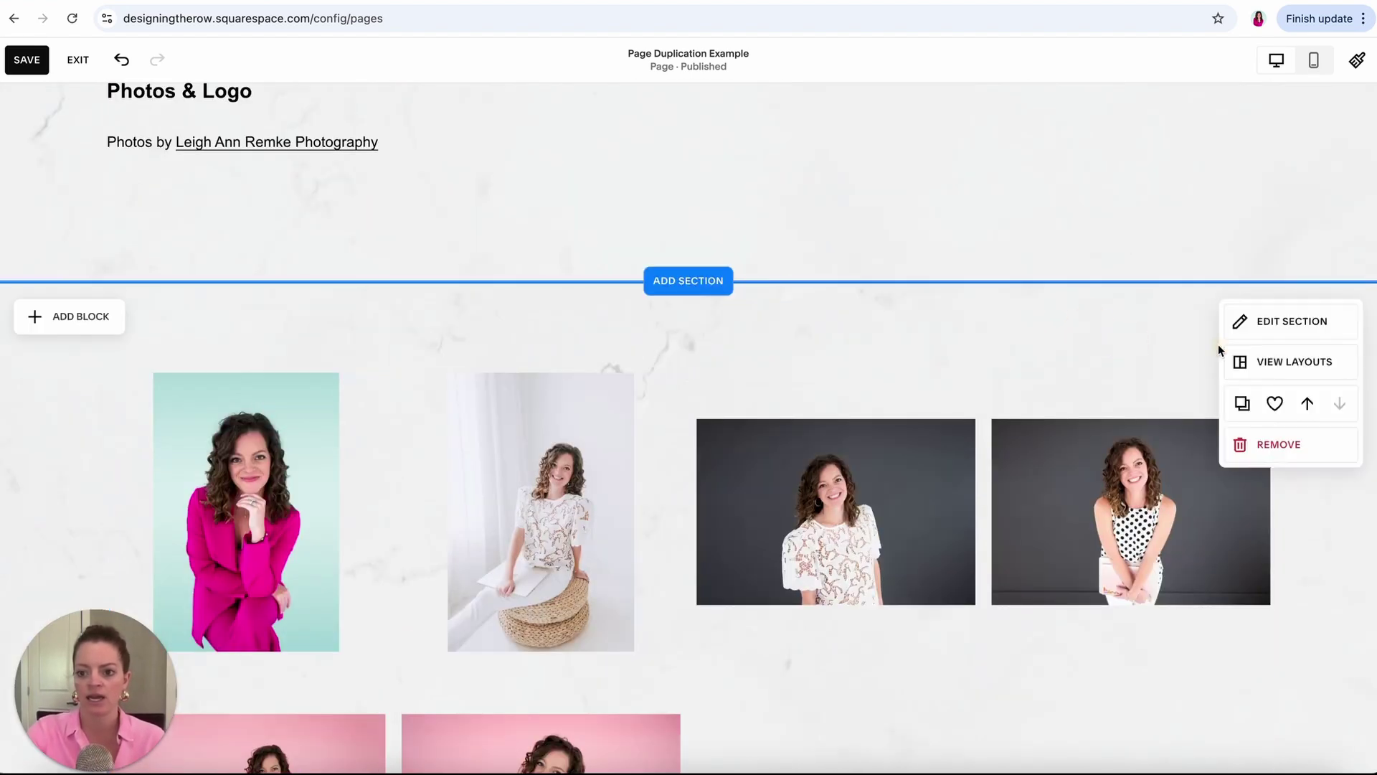
Remove the section's background image and set its colour to Lightest 1 white.
click(1246, 321)
click(1196, 372)
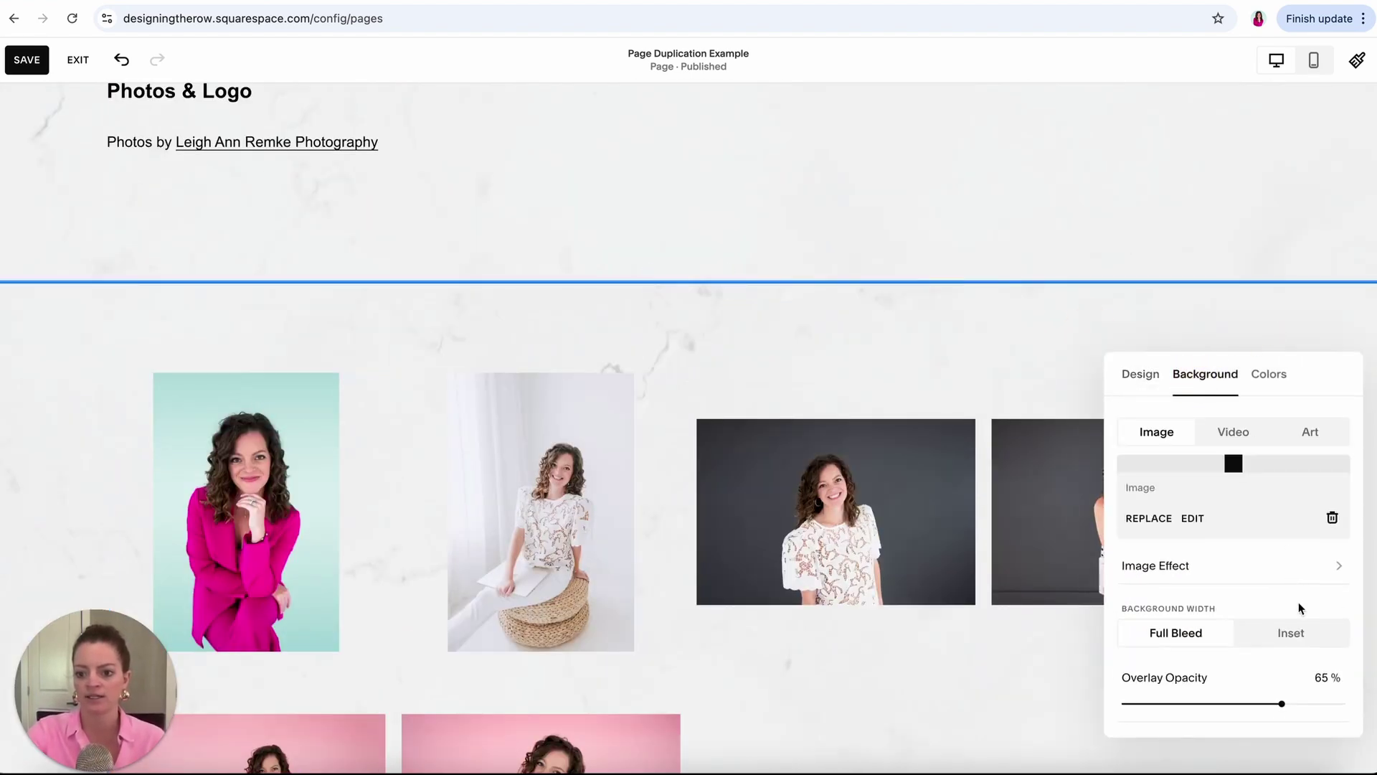
click(1331, 602)
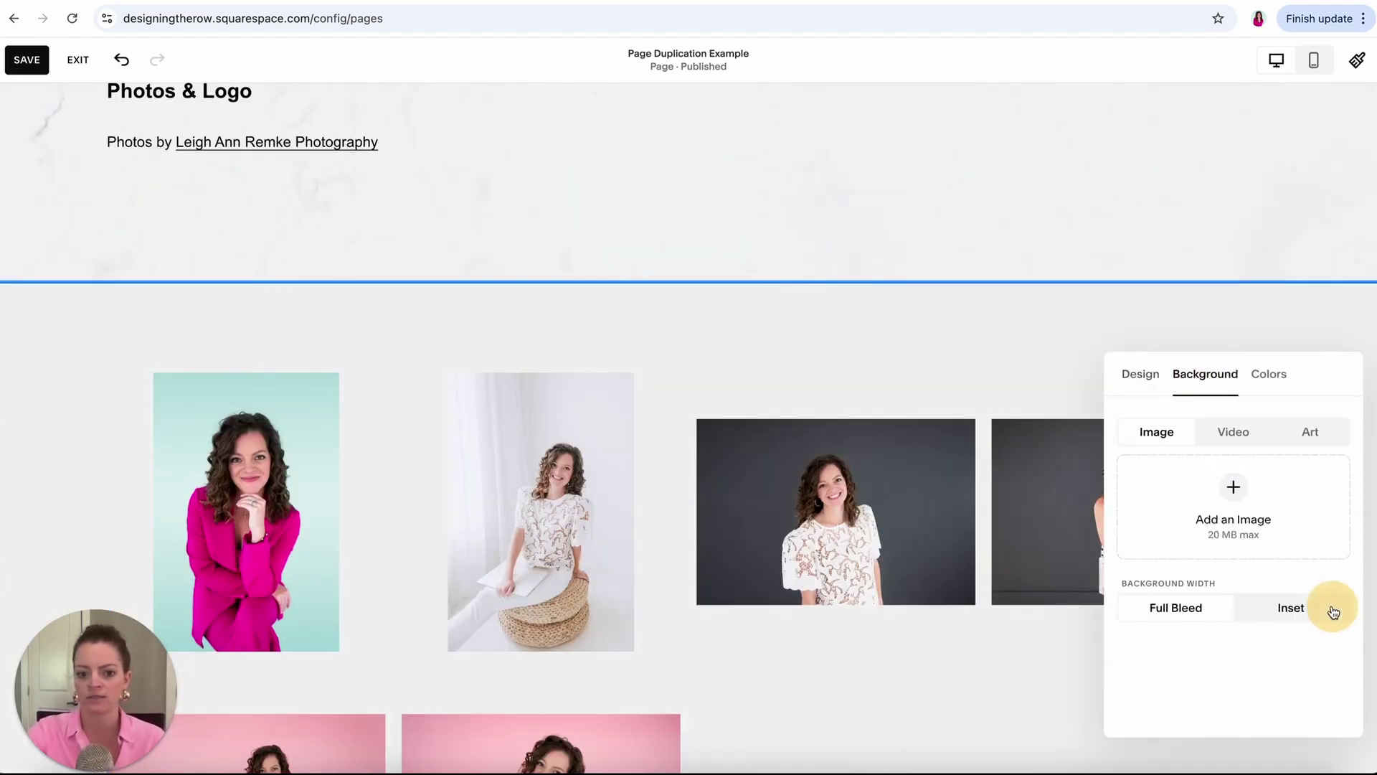
click(1270, 380)
click(1242, 480)
click(994, 316)
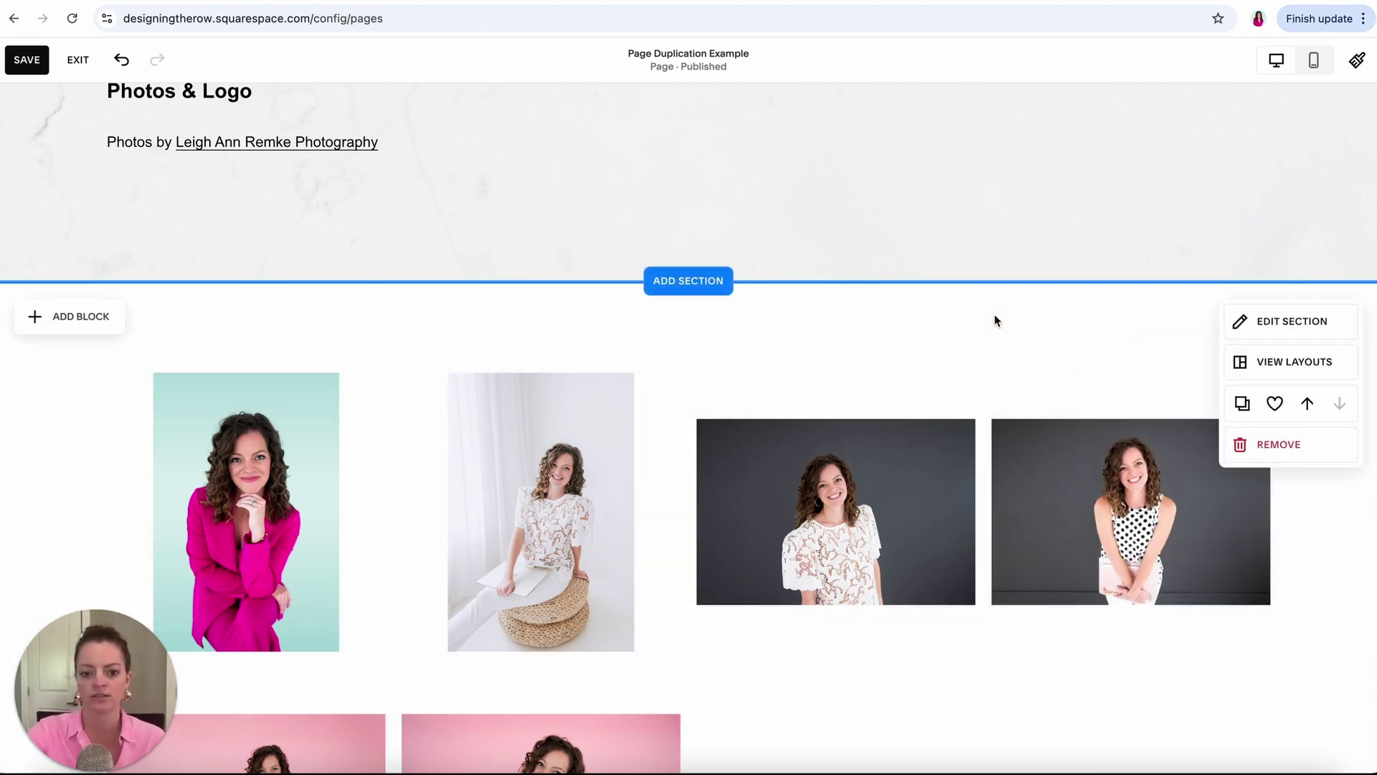
Save the page, exit the editor, and view it in full-screen preview.
click(26, 60)
click(78, 62)
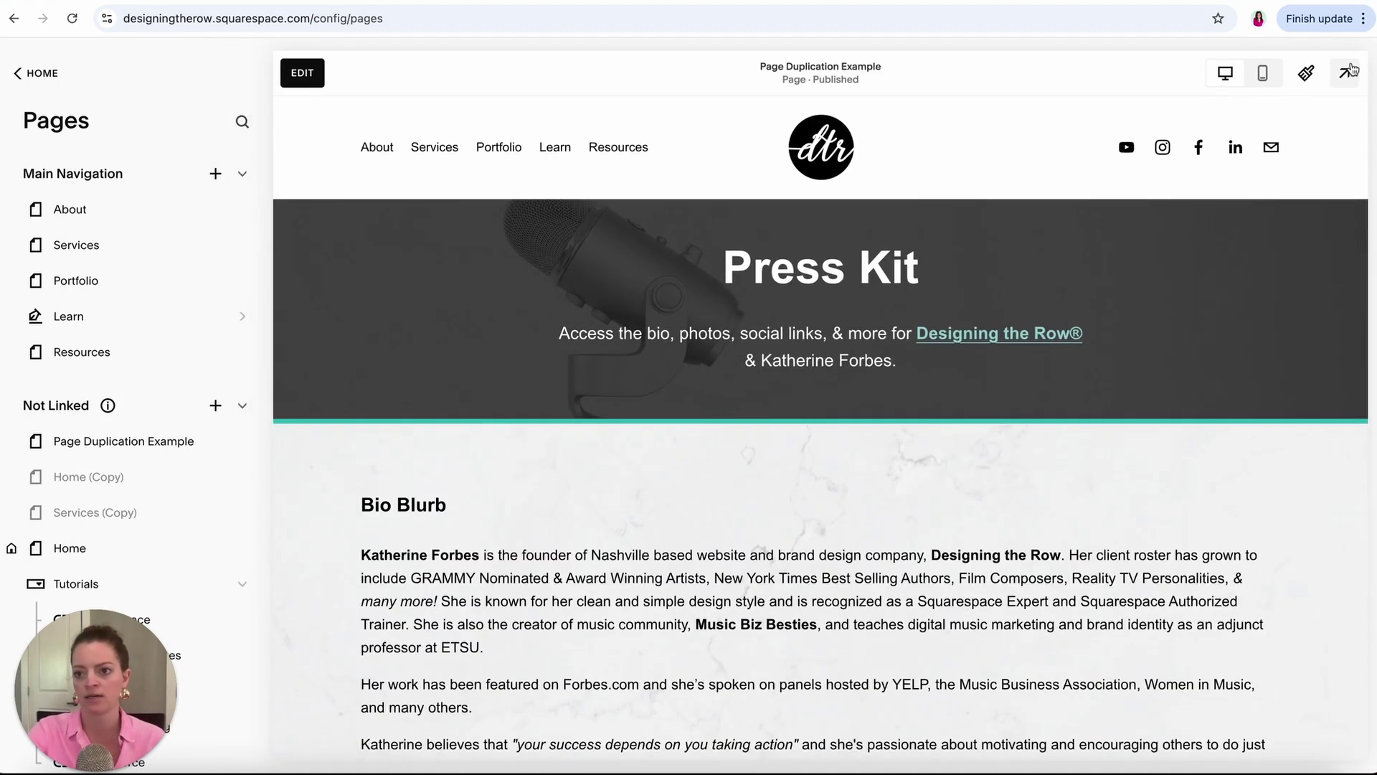
click(1357, 60)
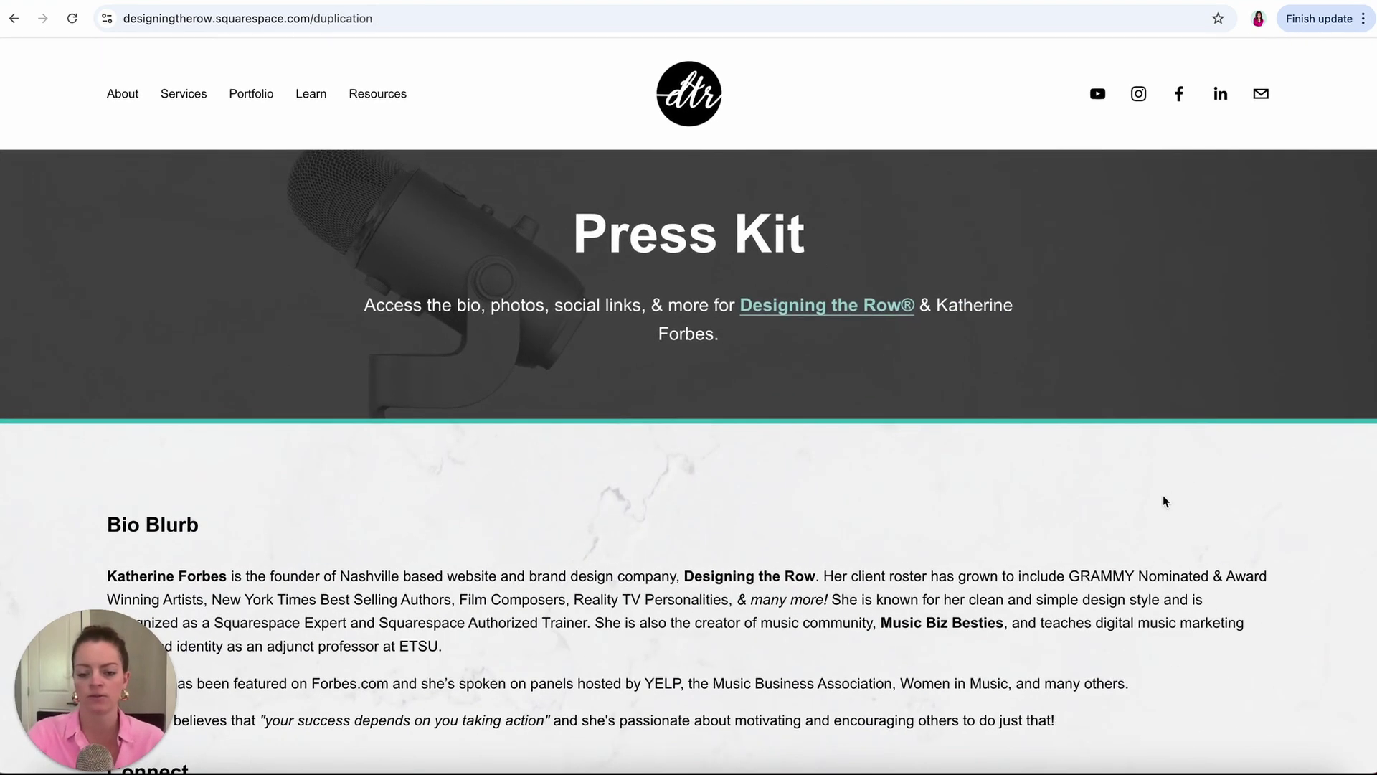
scroll(1163, 500, down, 11)
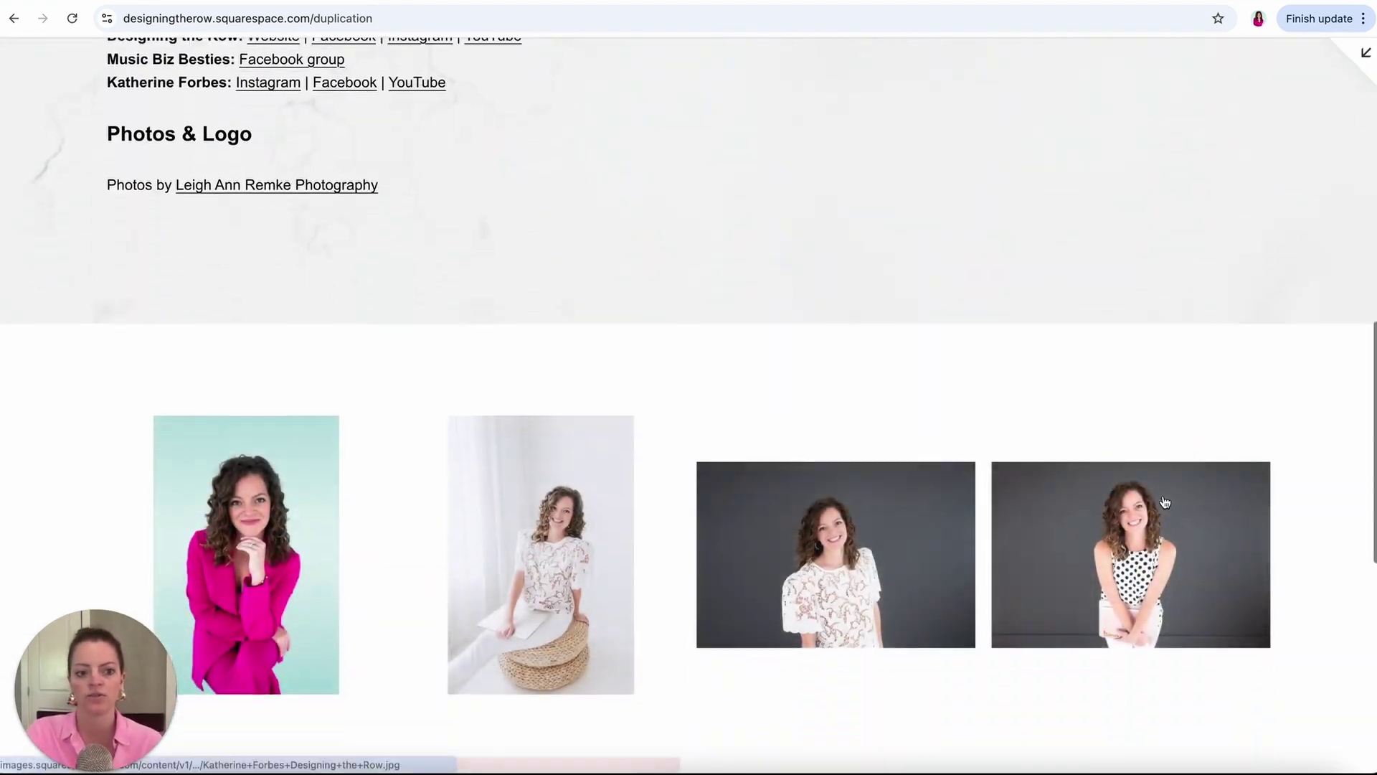
scroll(1163, 500, down, 7)
scroll(1163, 501, up, 8)
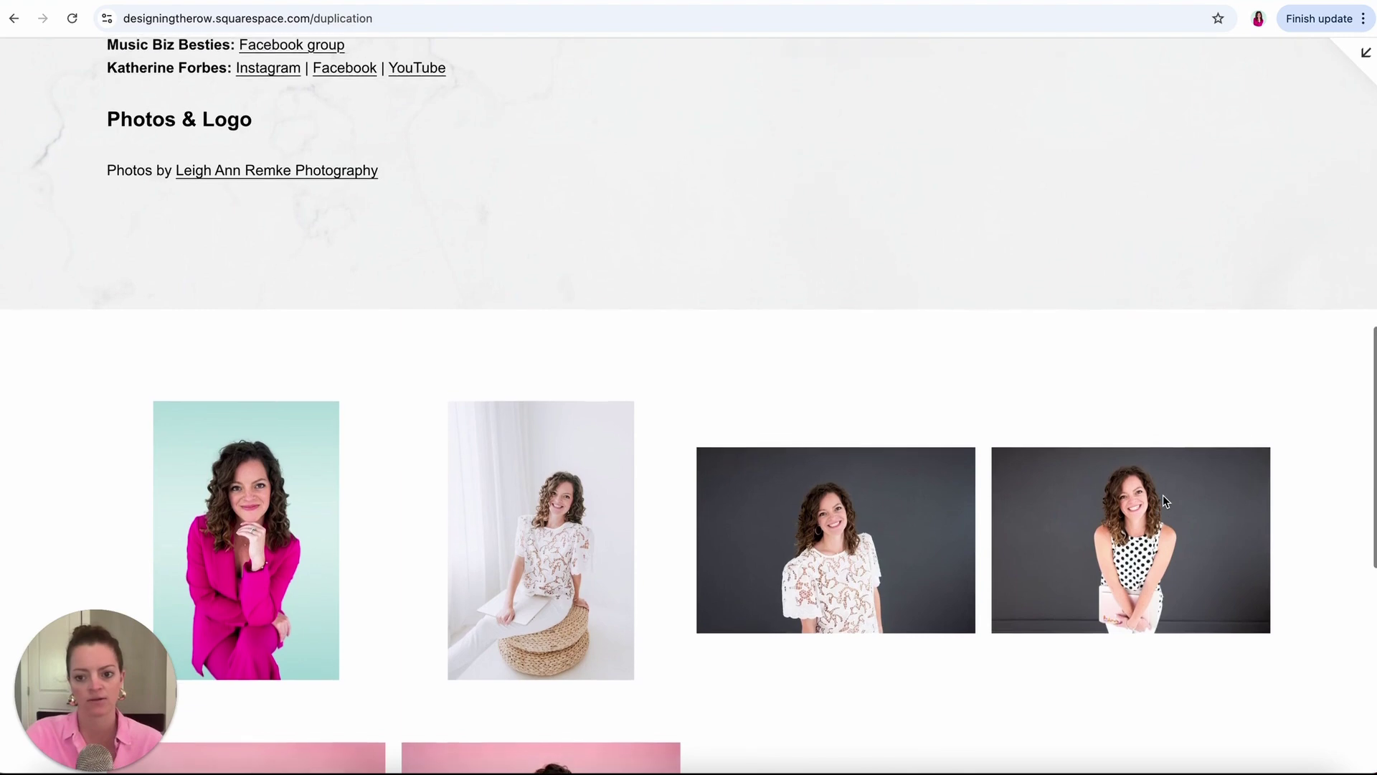
scroll(1163, 496, up, 9)
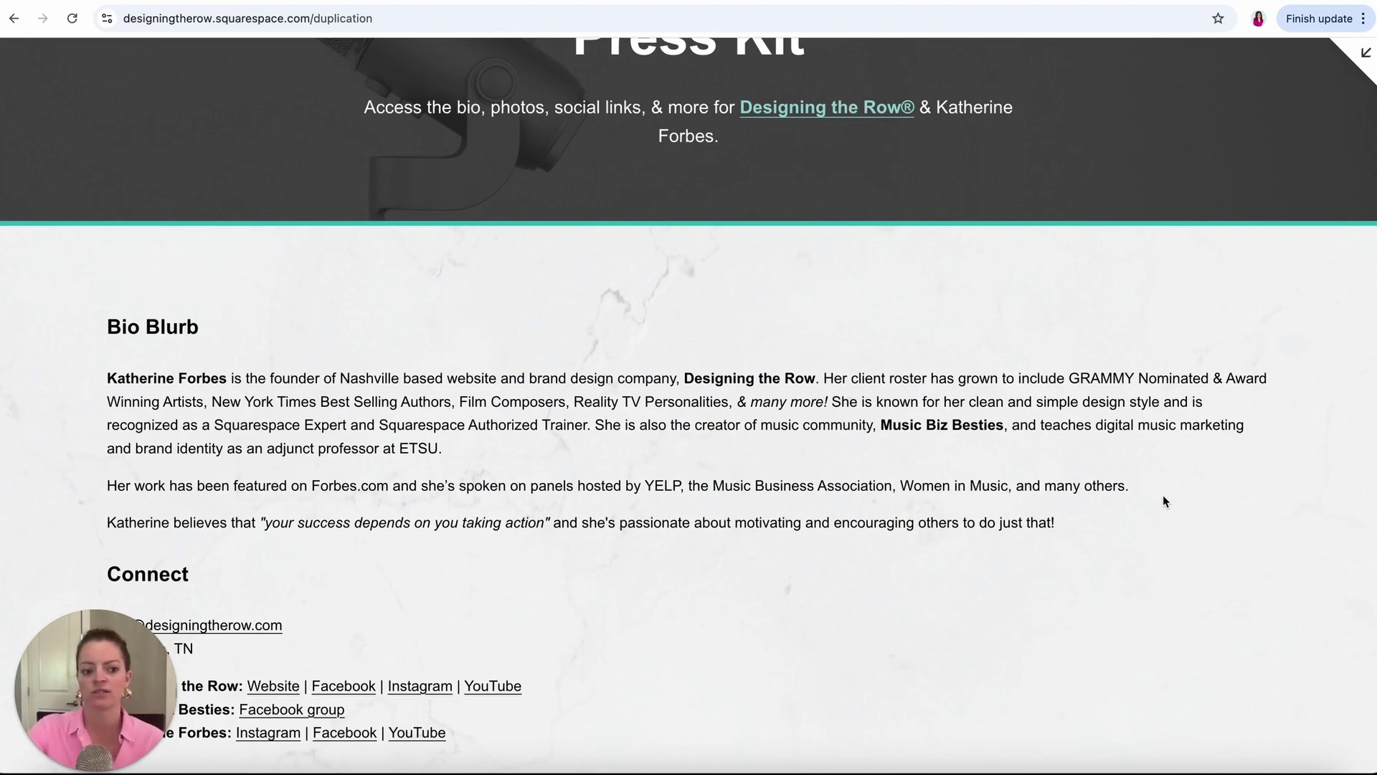
Back in the editor, duplicate the Bio Blurb text block and move the copy down.
click(1365, 58)
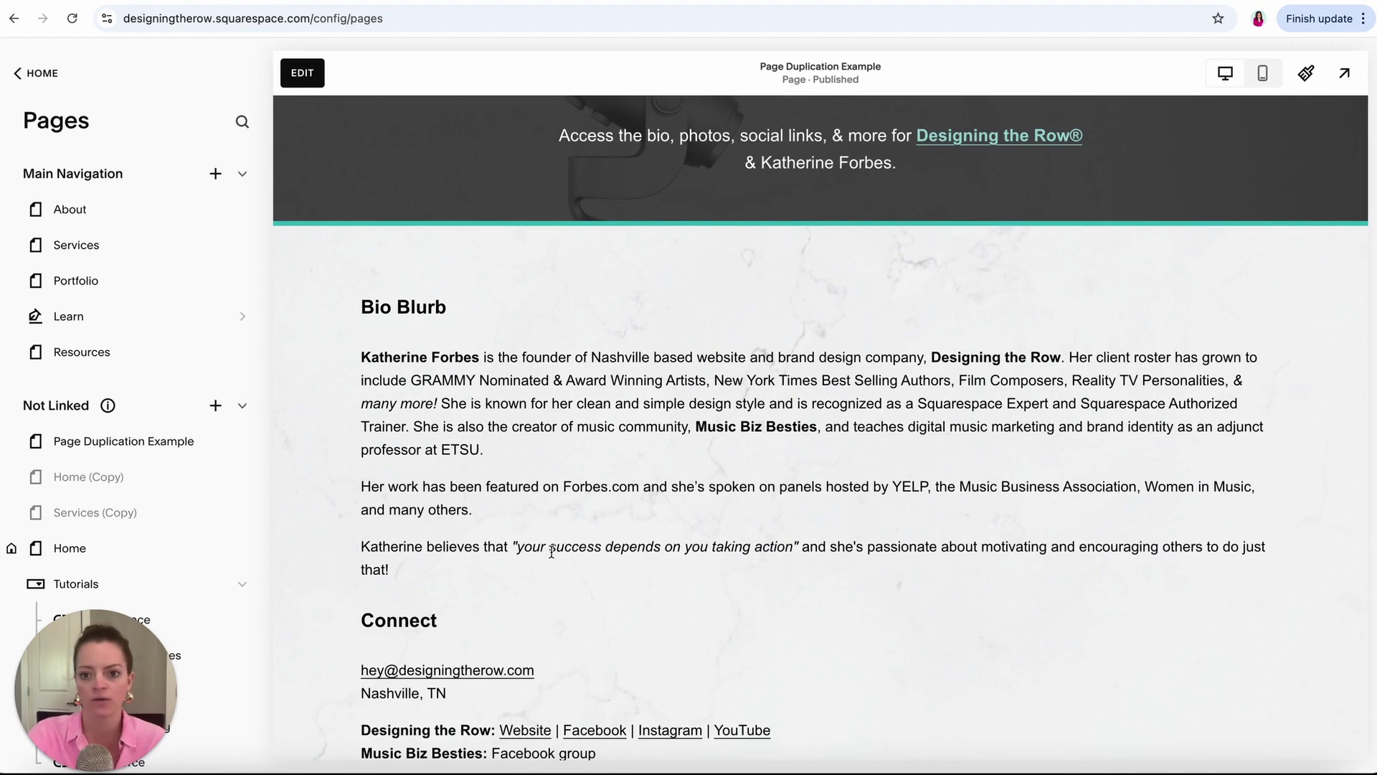
click(302, 72)
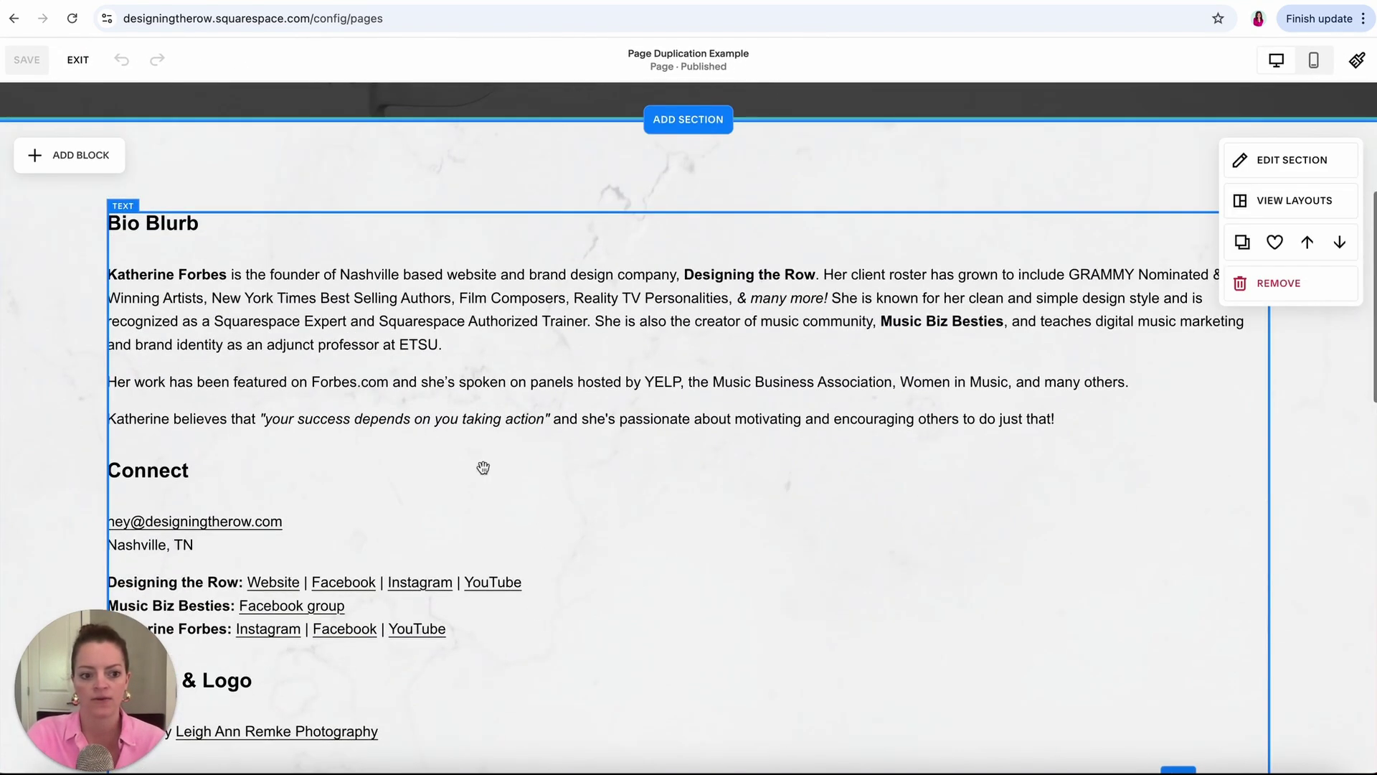
click(422, 371)
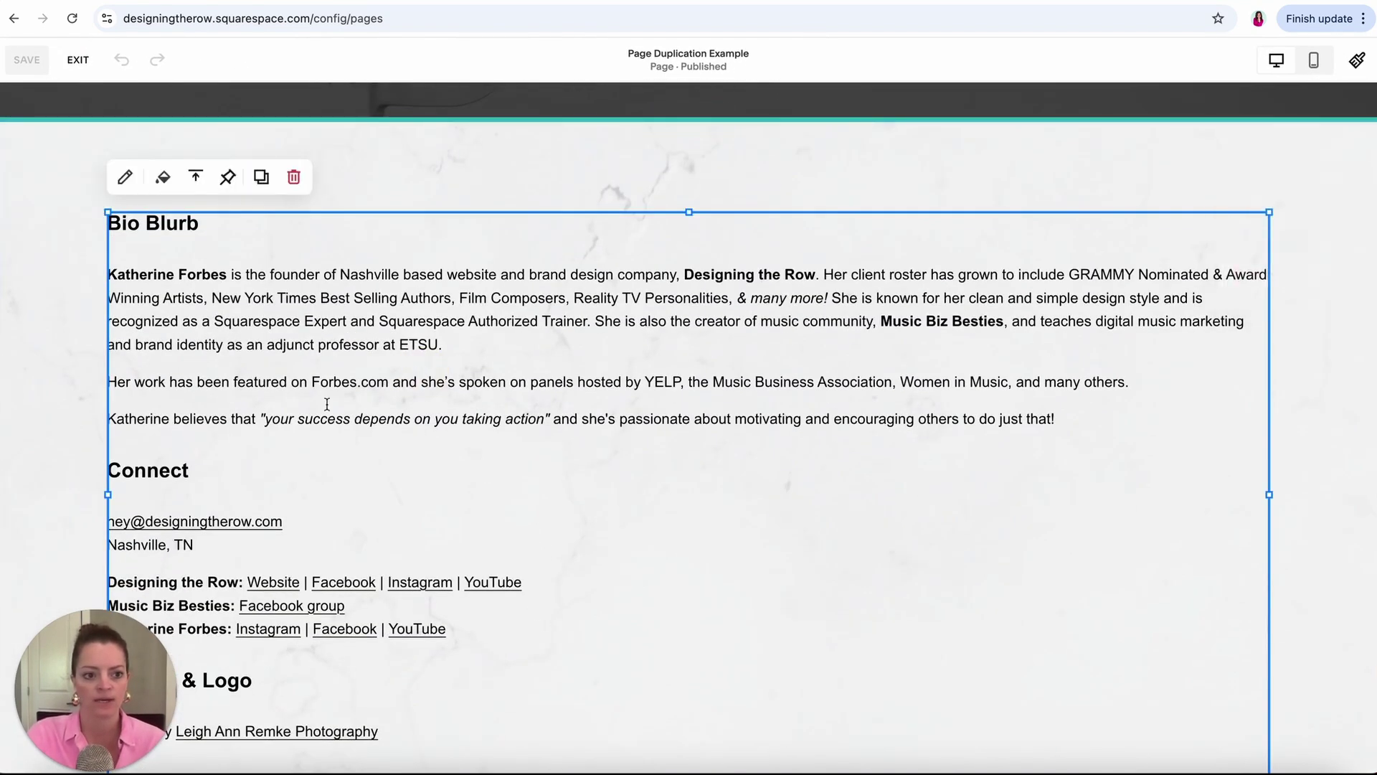
click(261, 180)
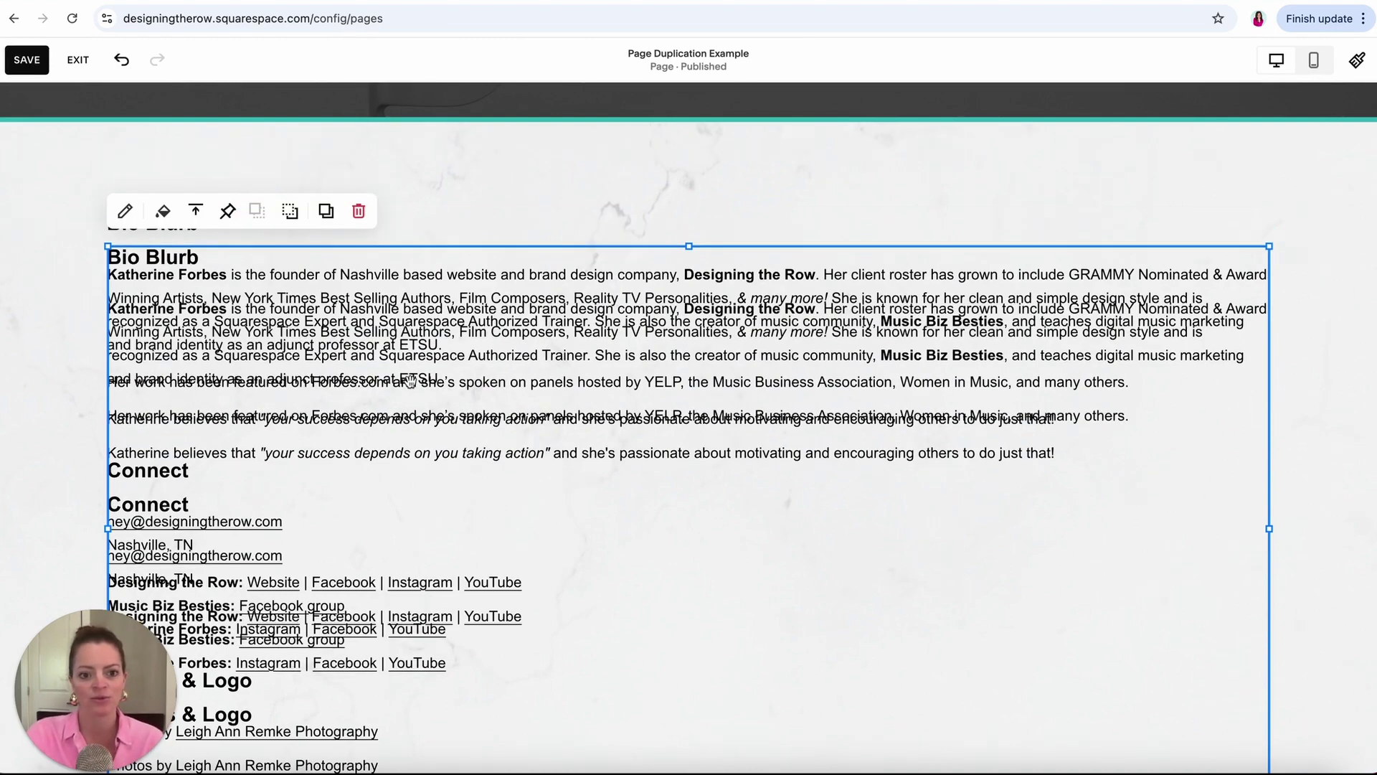
drag(438, 438, 411, 473)
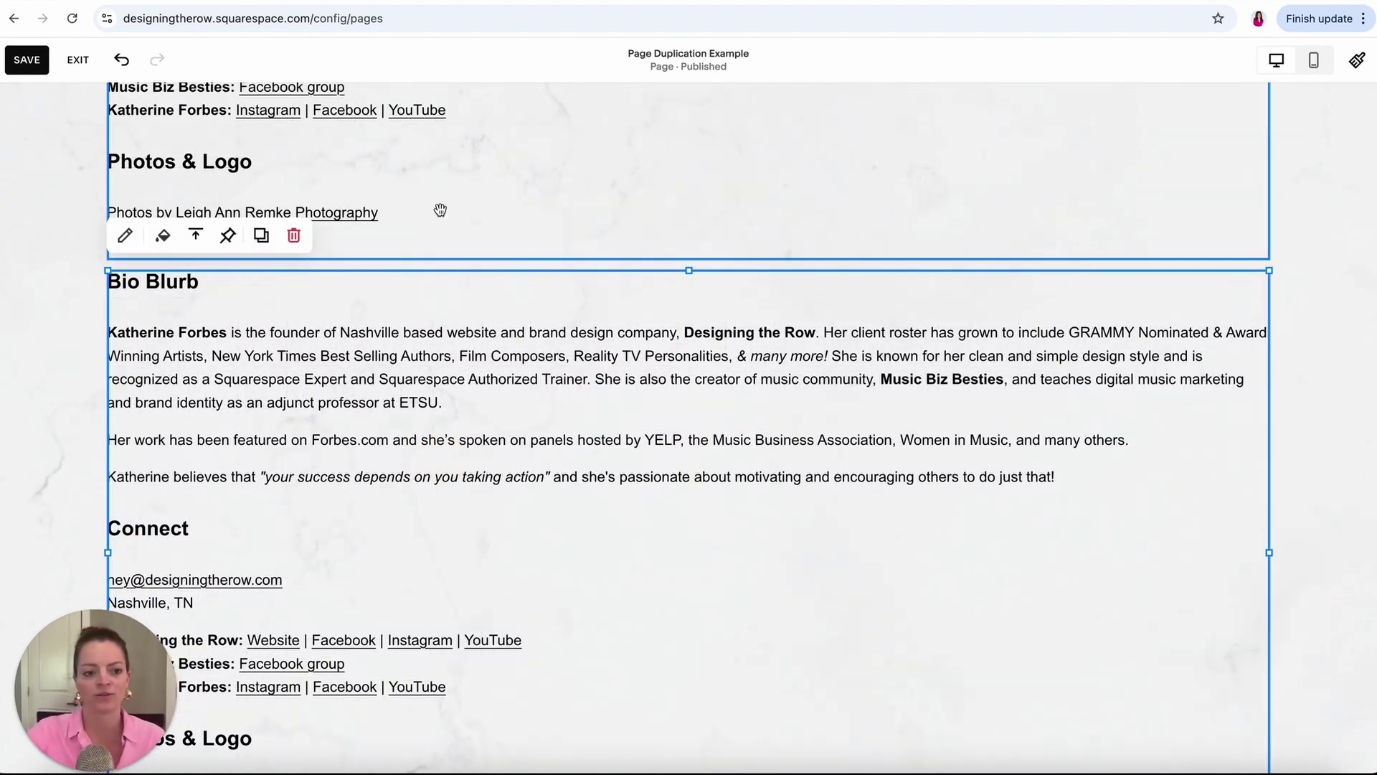
Narrow the Bio Blurb text block to half the section width.
click(379, 396)
scroll(378, 394, down, 2)
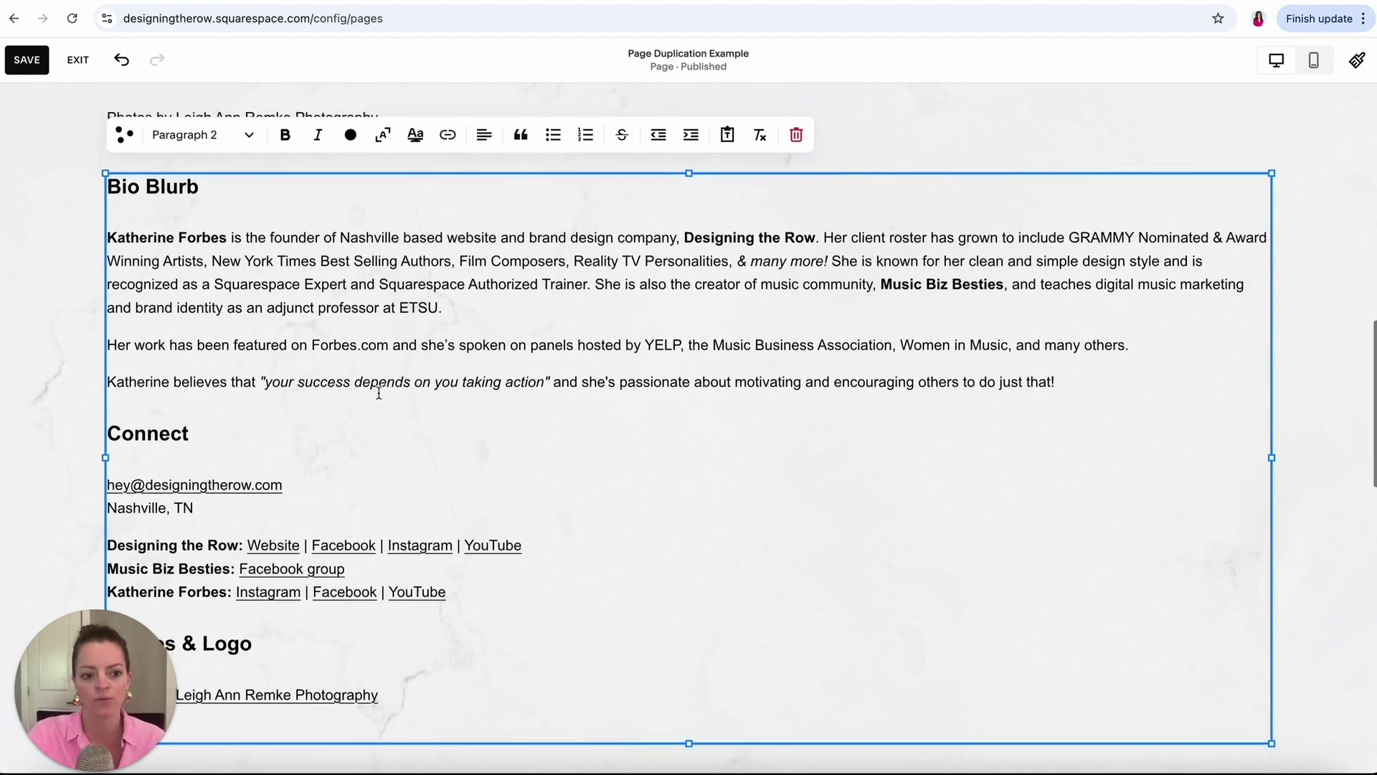
drag(1273, 400, 691, 384)
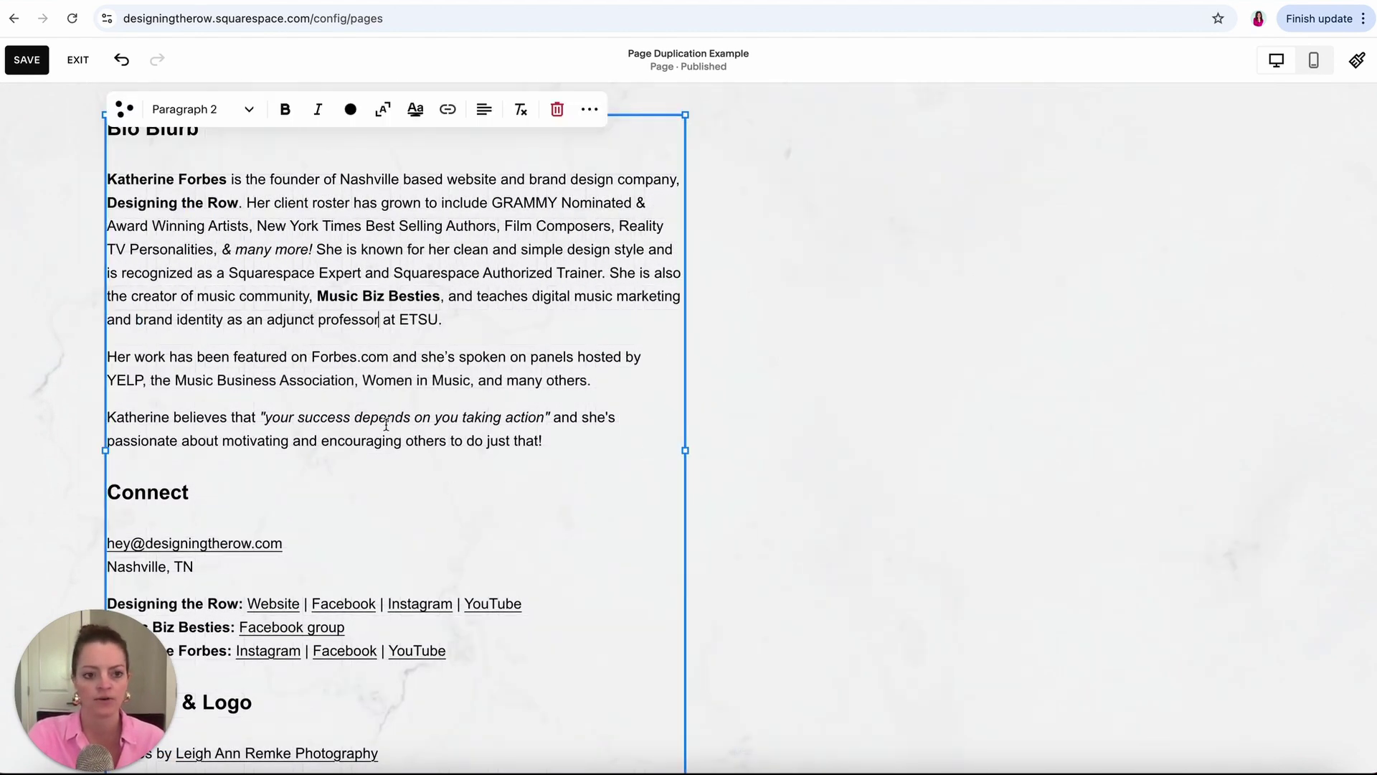
click(822, 278)
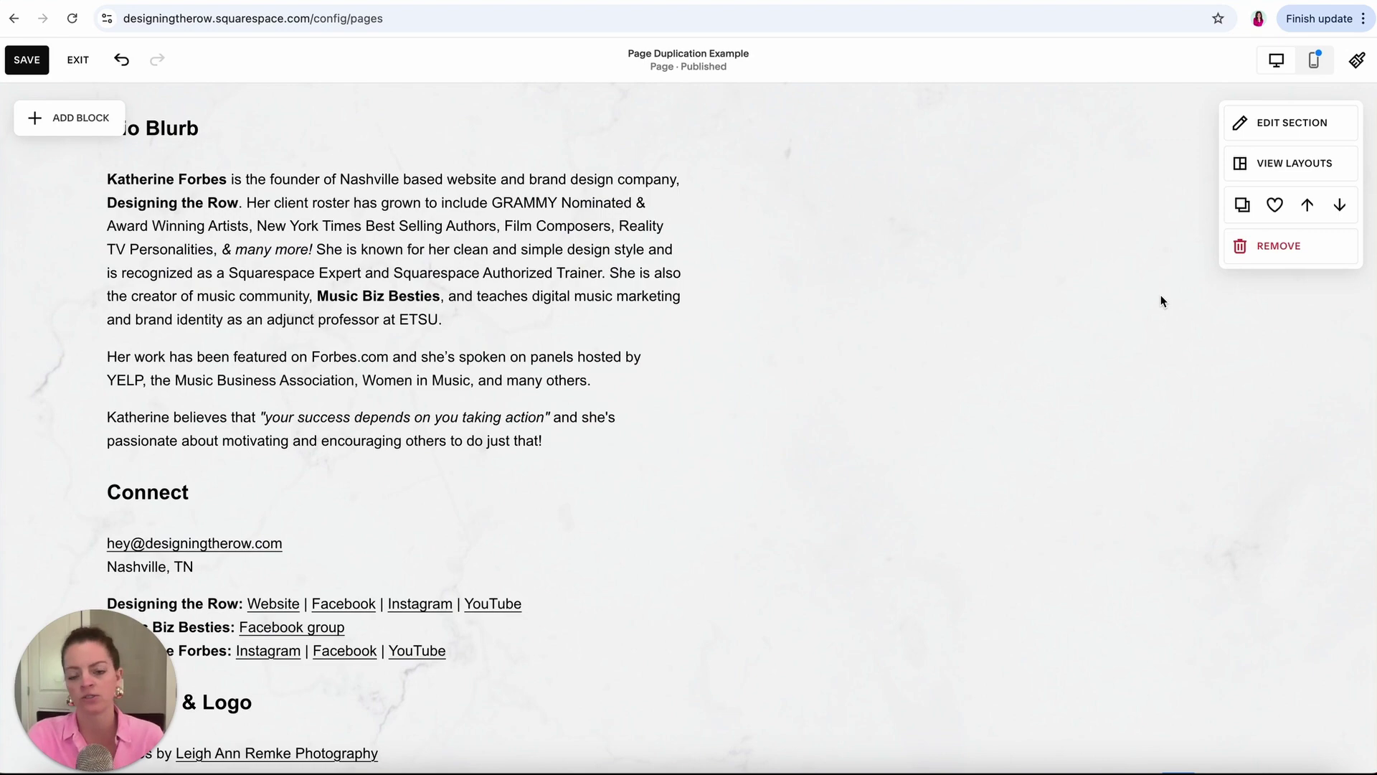
scroll(632, 353, up, 1)
Duplicate the half-width Bio Blurb and place the copy beside it as a right column.
click(308, 218)
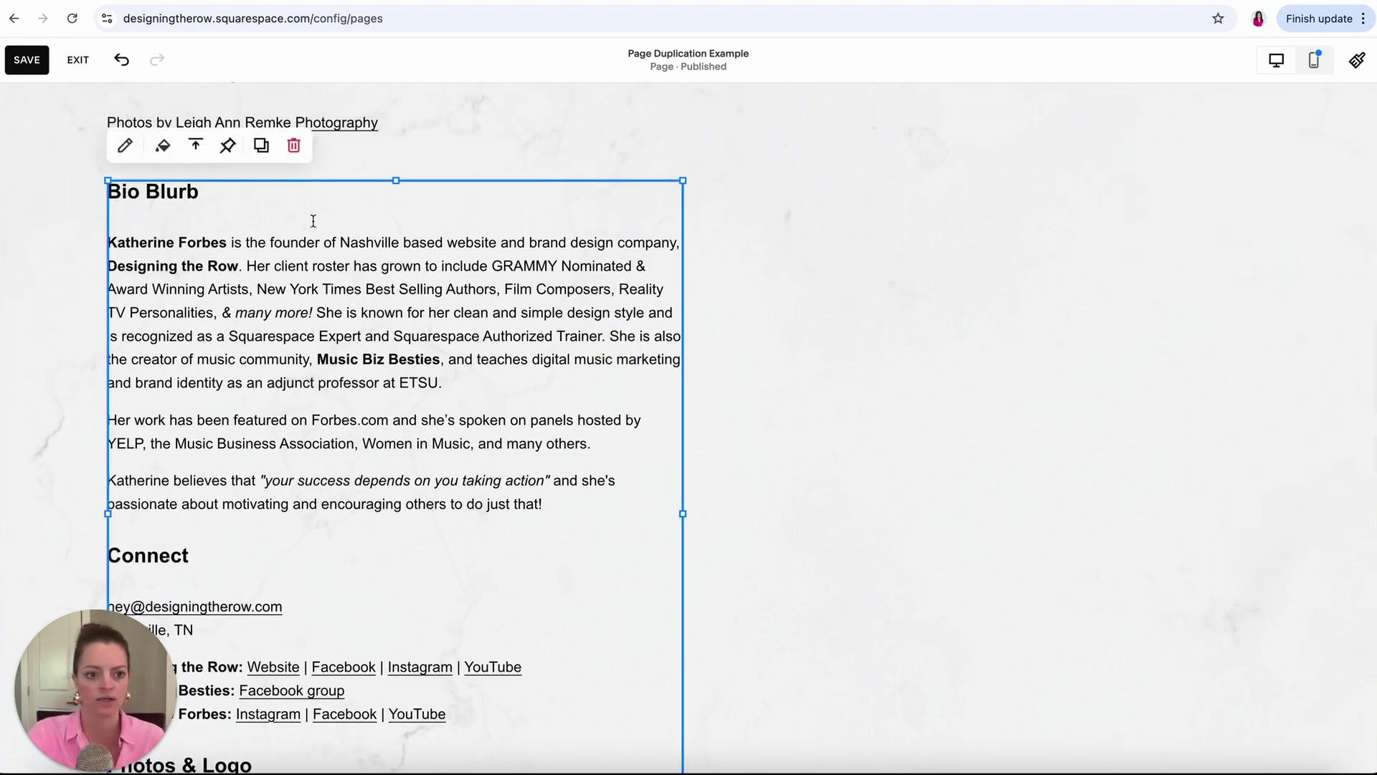
click(261, 147)
drag(520, 440, 1057, 409)
click(830, 198)
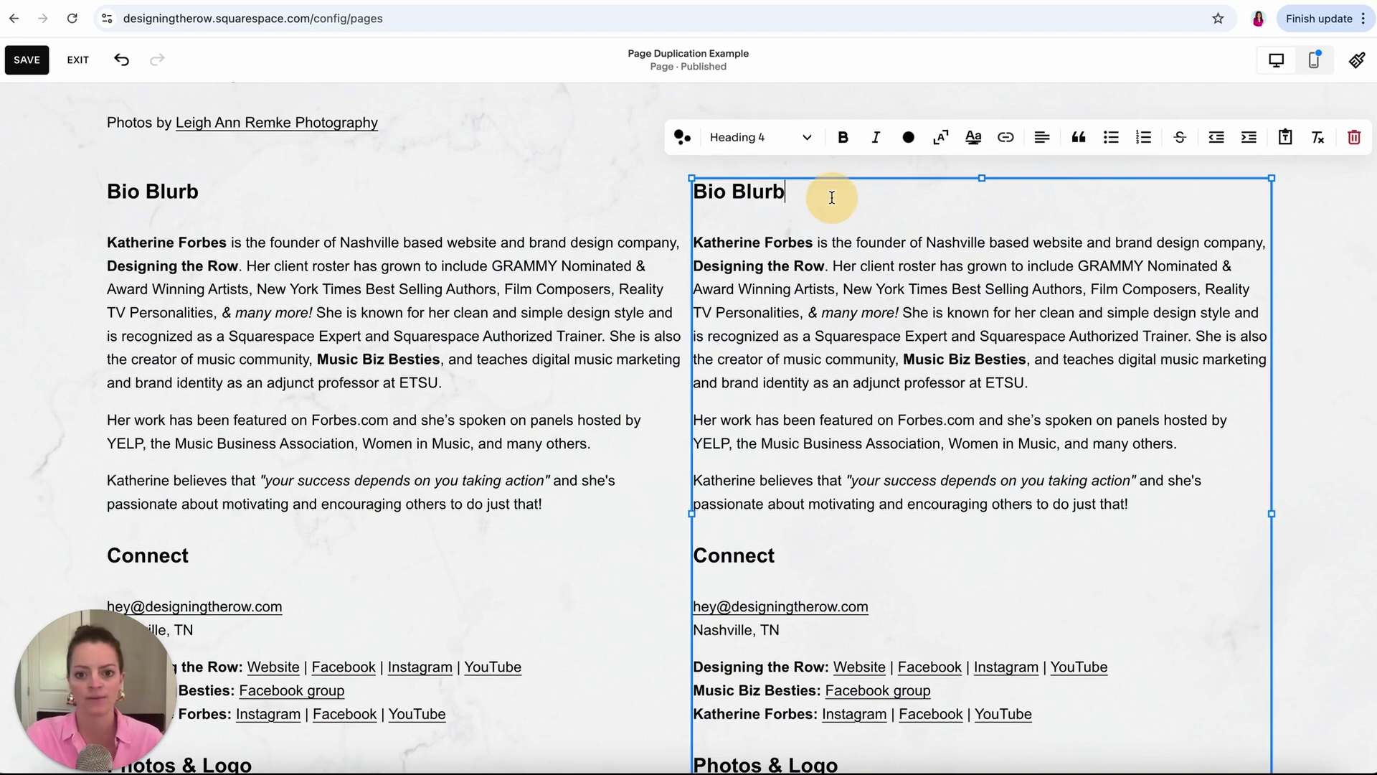
click(58, 437)
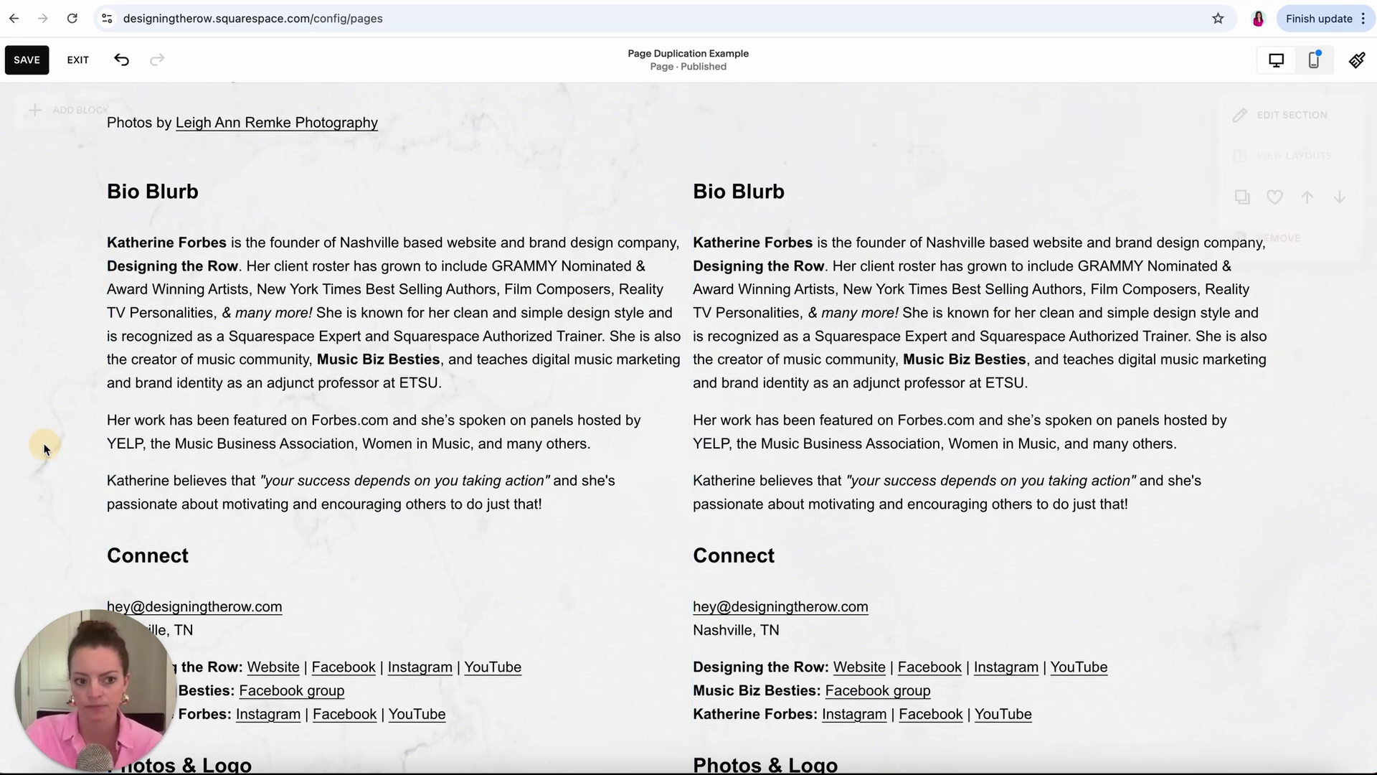
scroll(1101, 424, down, 4)
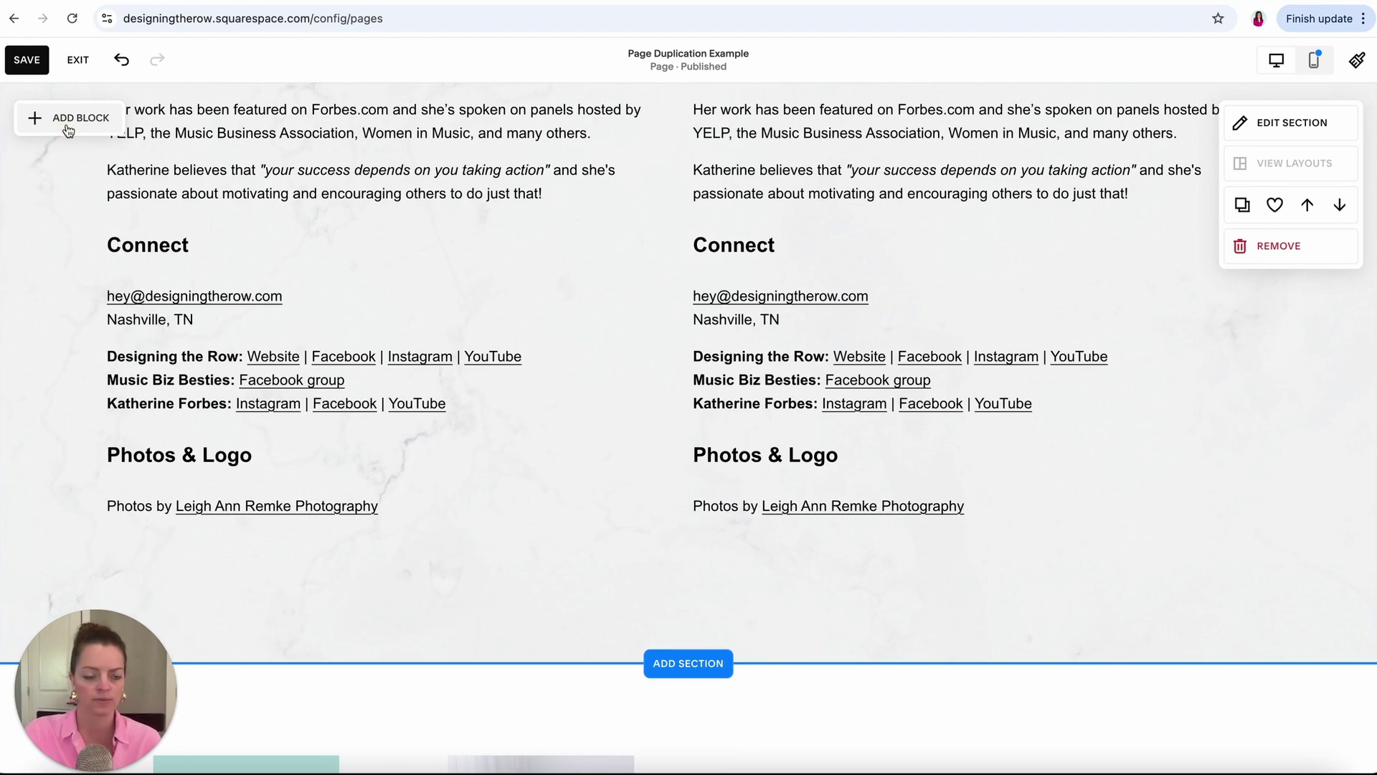
Insert an empty image block below the social links.
click(67, 126)
click(261, 275)
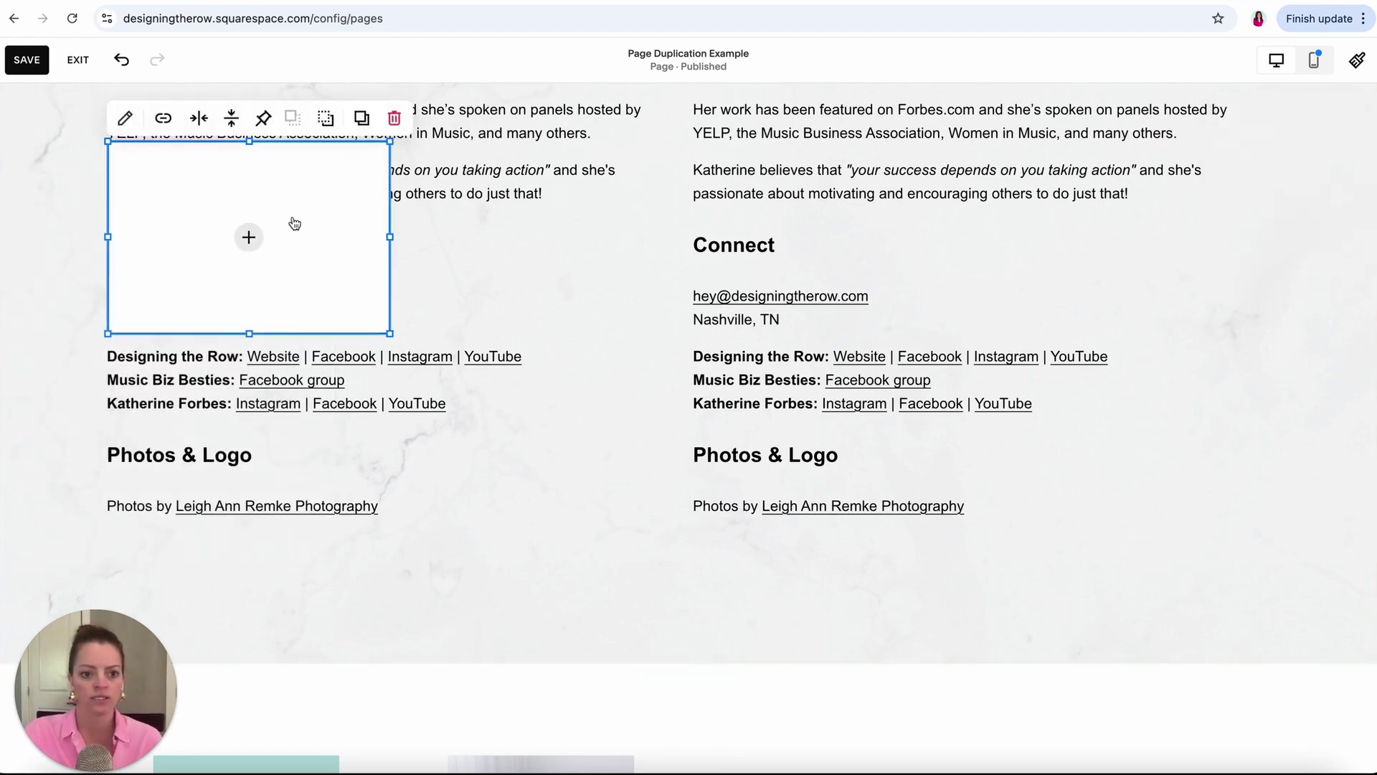
drag(295, 219, 292, 553)
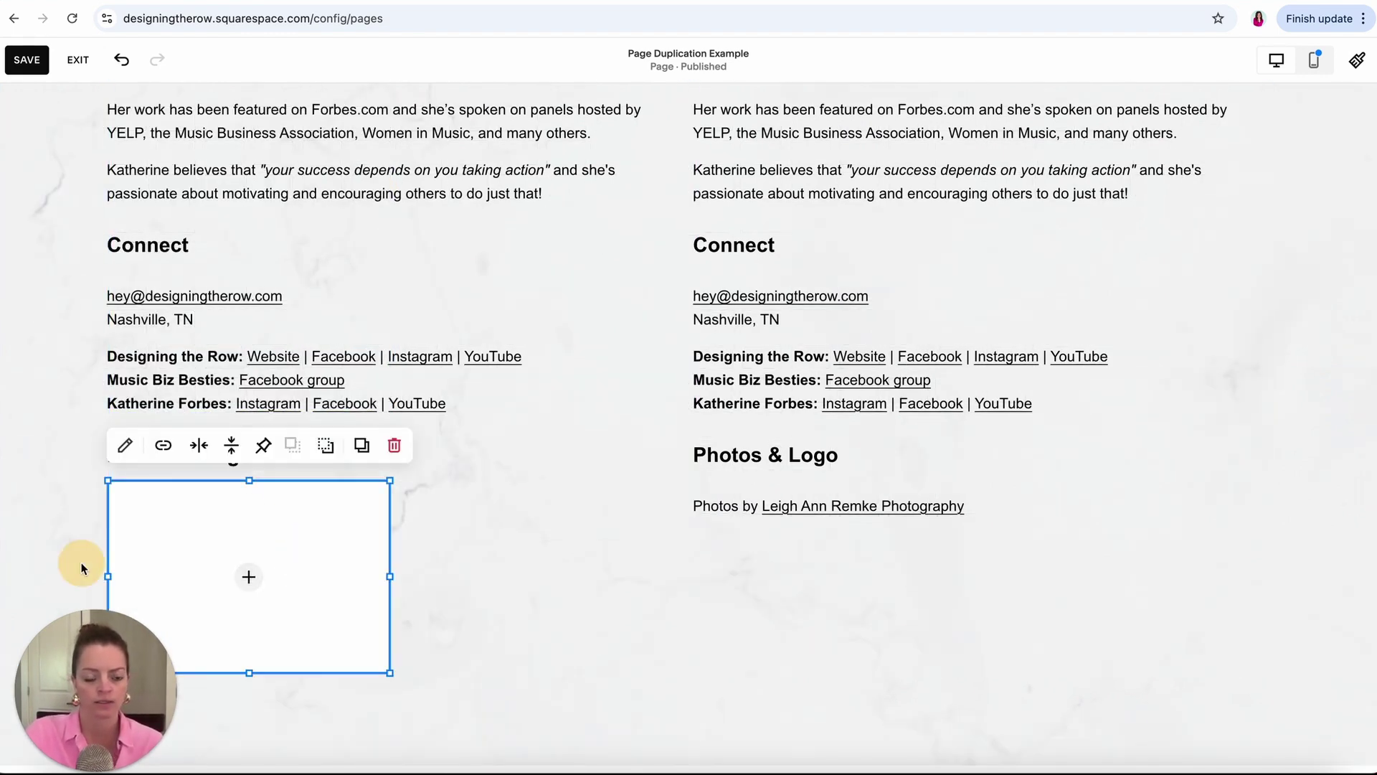
scroll(81, 569, down, 2)
drag(203, 442, 197, 520)
Trim the left Bio Blurb to one paragraph and delete the right-column copy.
click(289, 311)
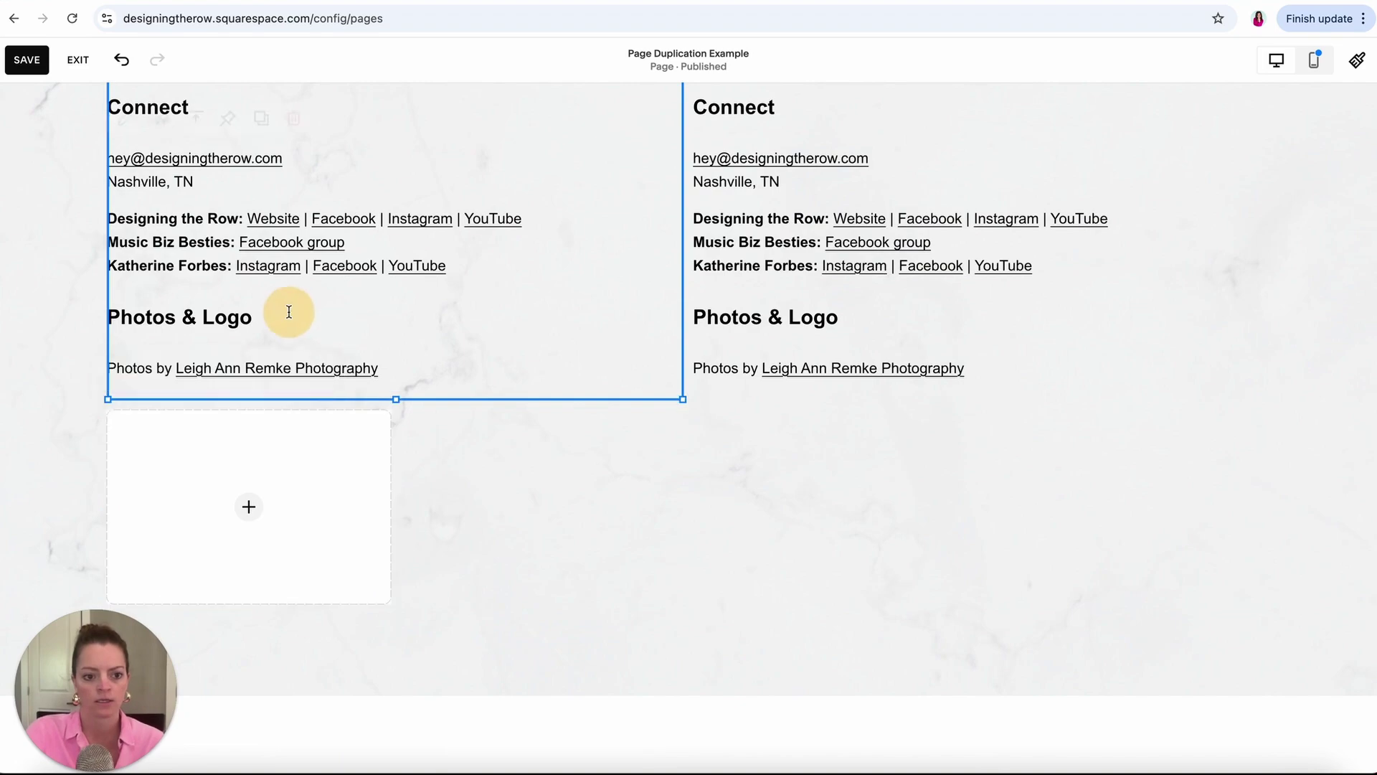
drag(427, 368, 109, 402)
key(BackSpace)
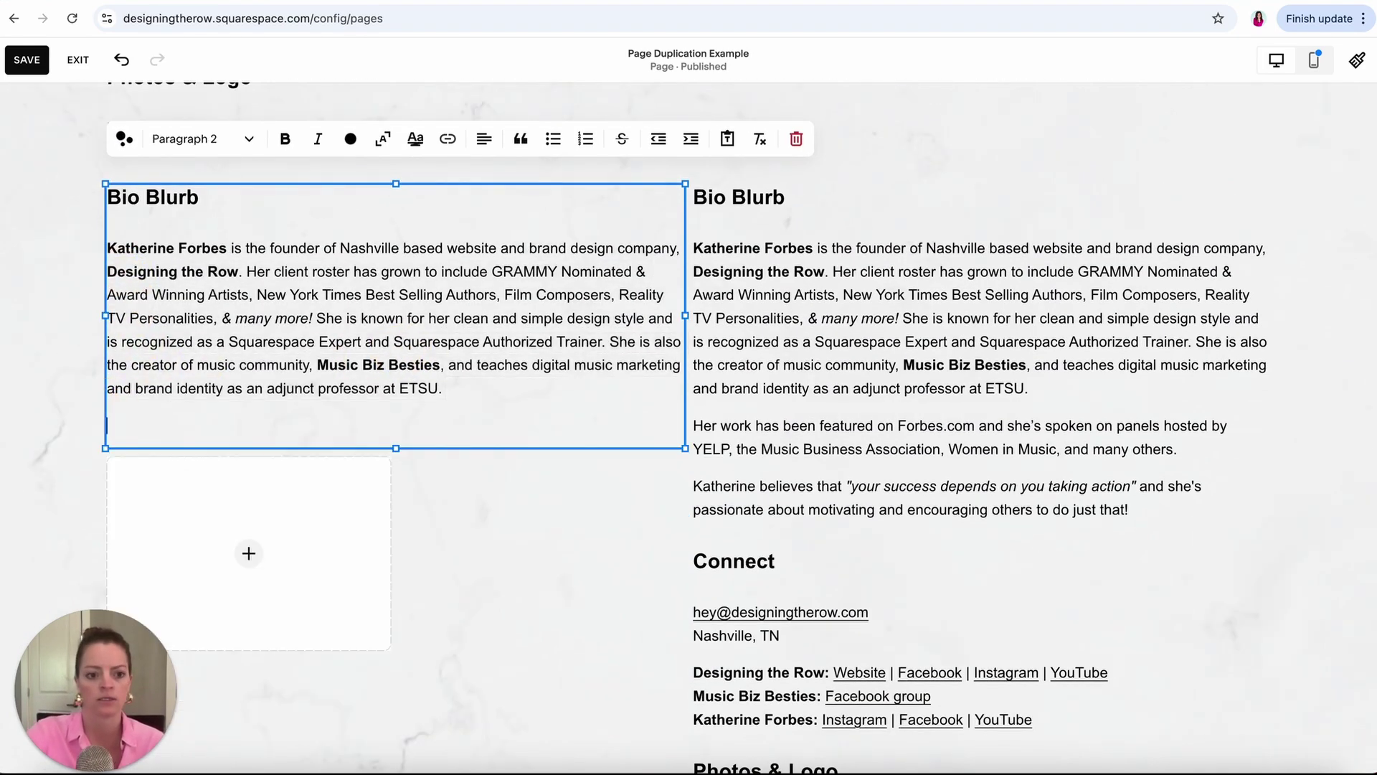
key(BackSpace)
click(846, 359)
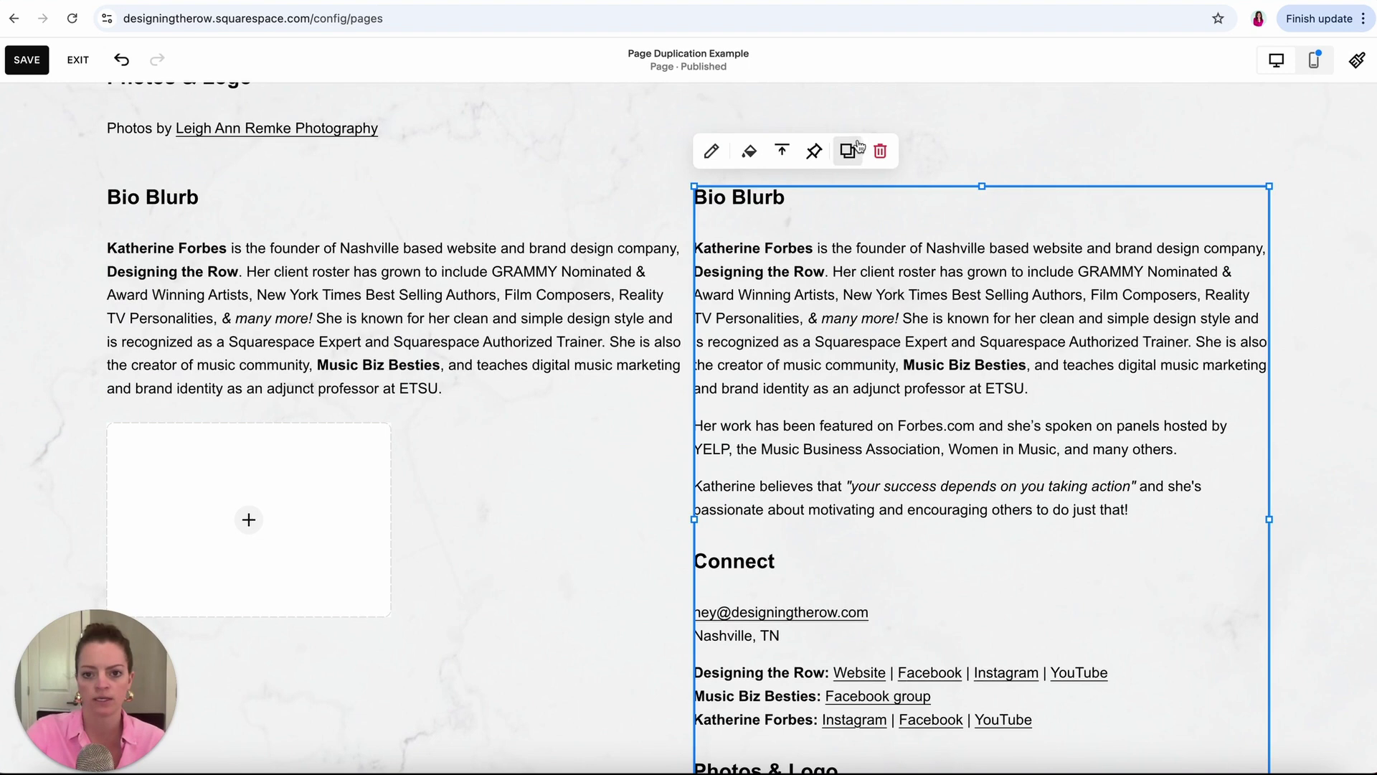
click(880, 151)
click(240, 547)
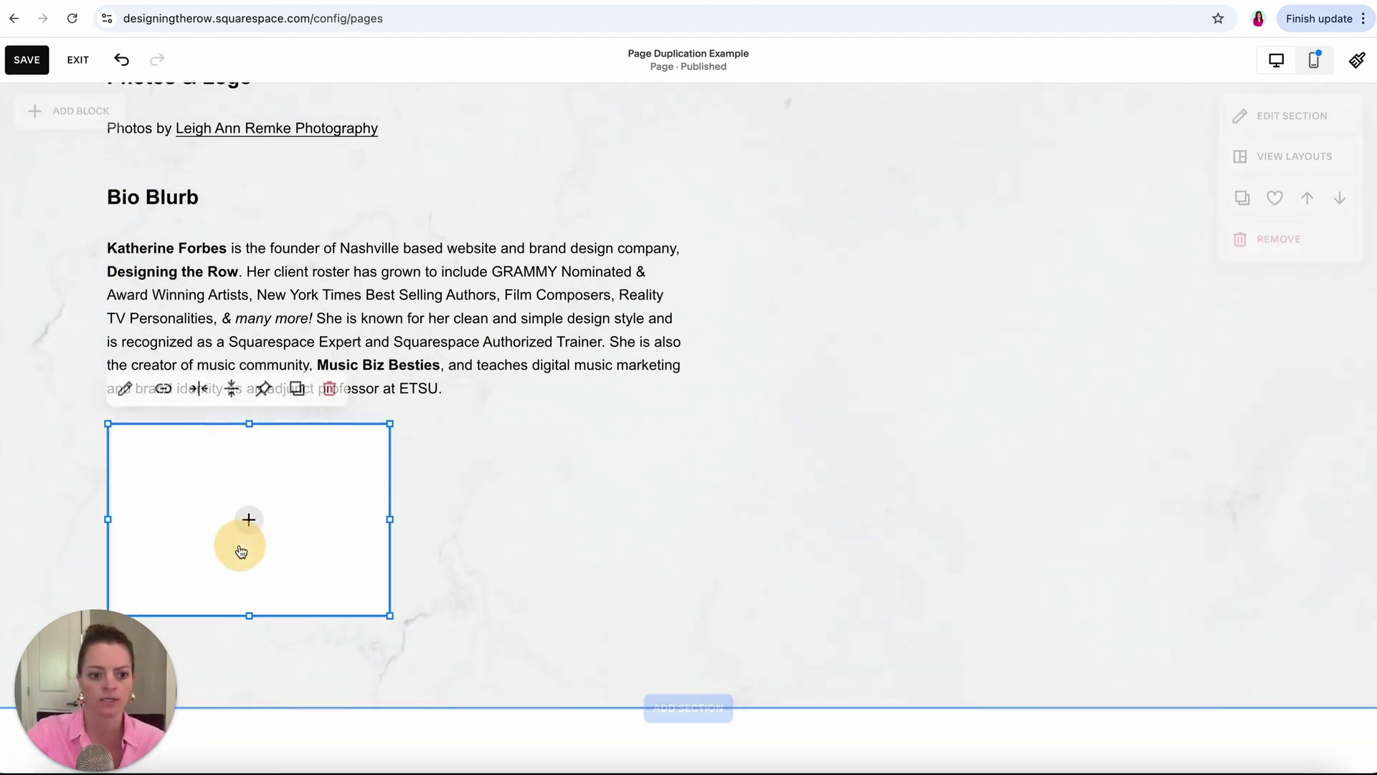
click(113, 367)
Fill the image block with 'Squarespace Sales Tax setup.jpg' from the library, widened to the text width.
click(175, 483)
click(125, 388)
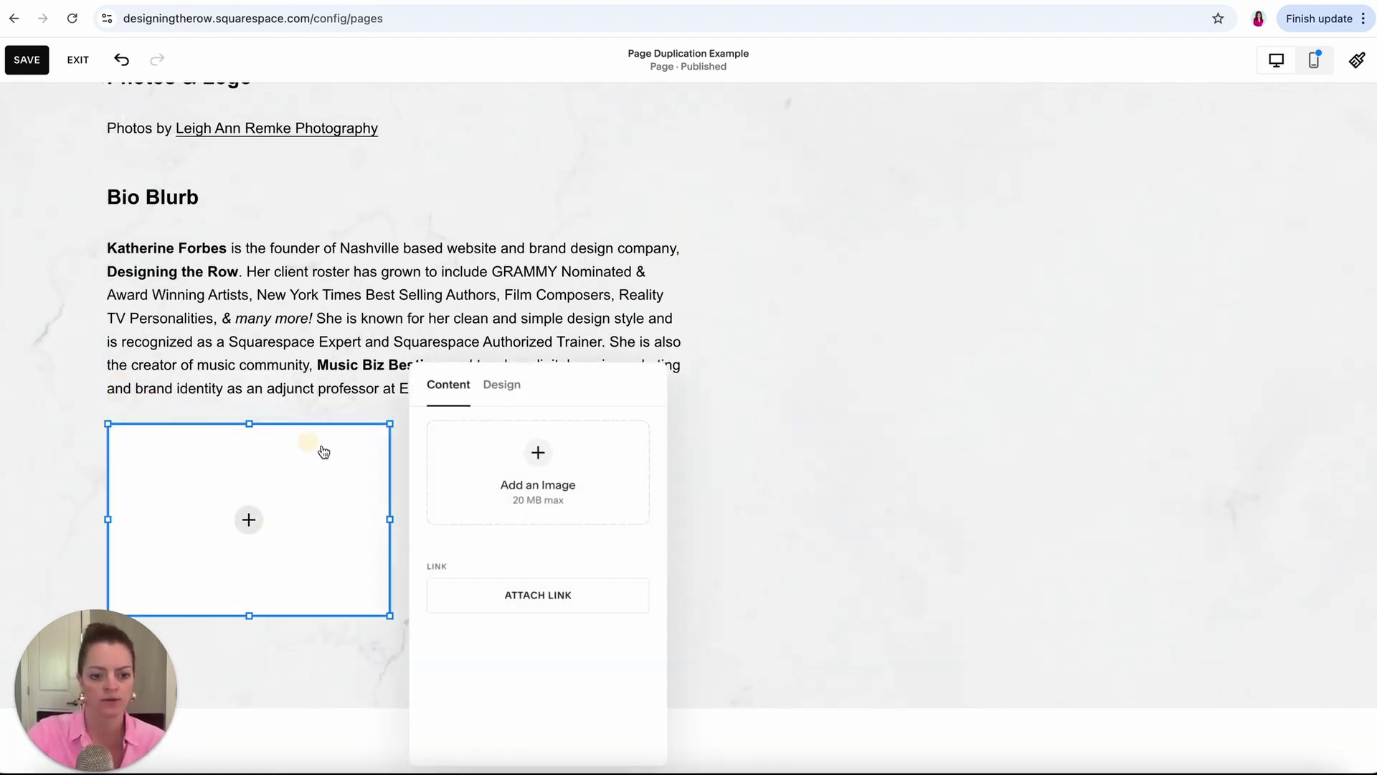
click(541, 458)
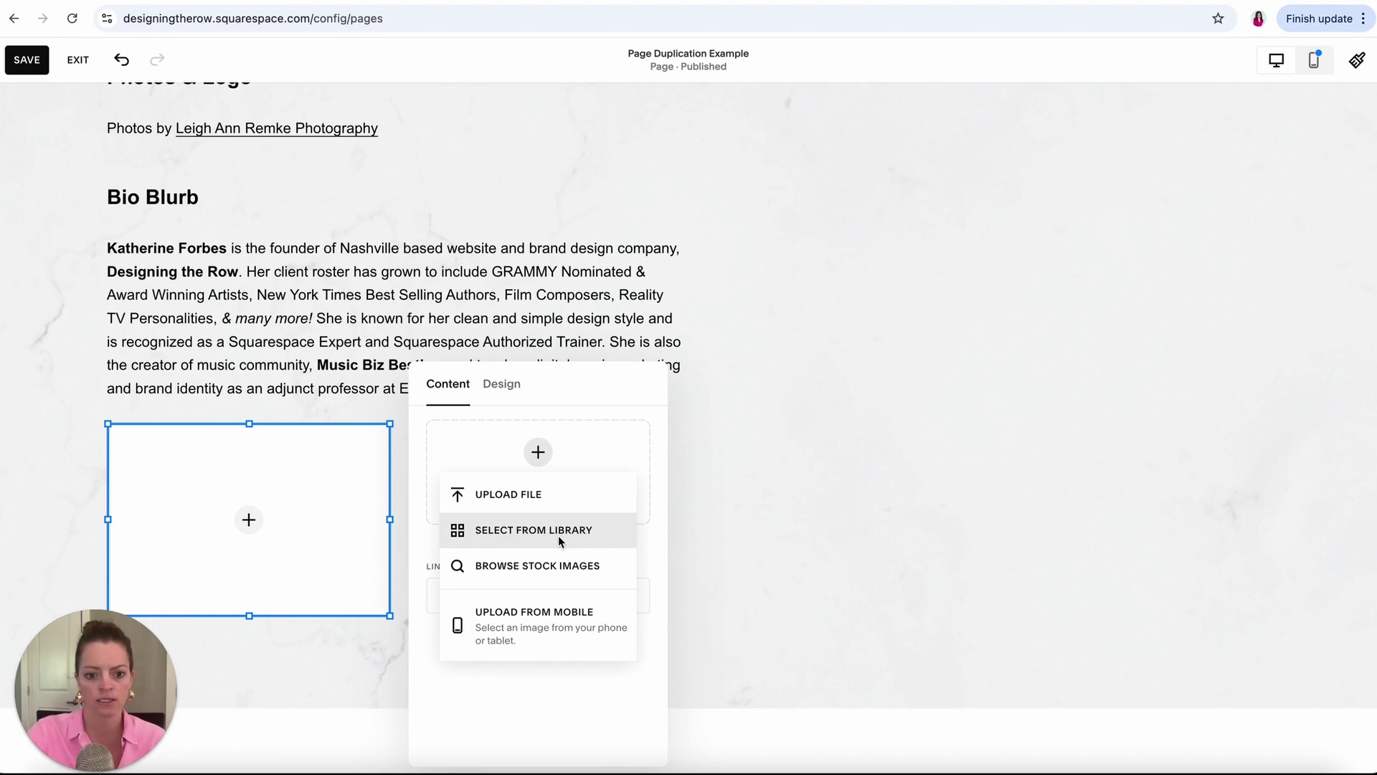
click(558, 535)
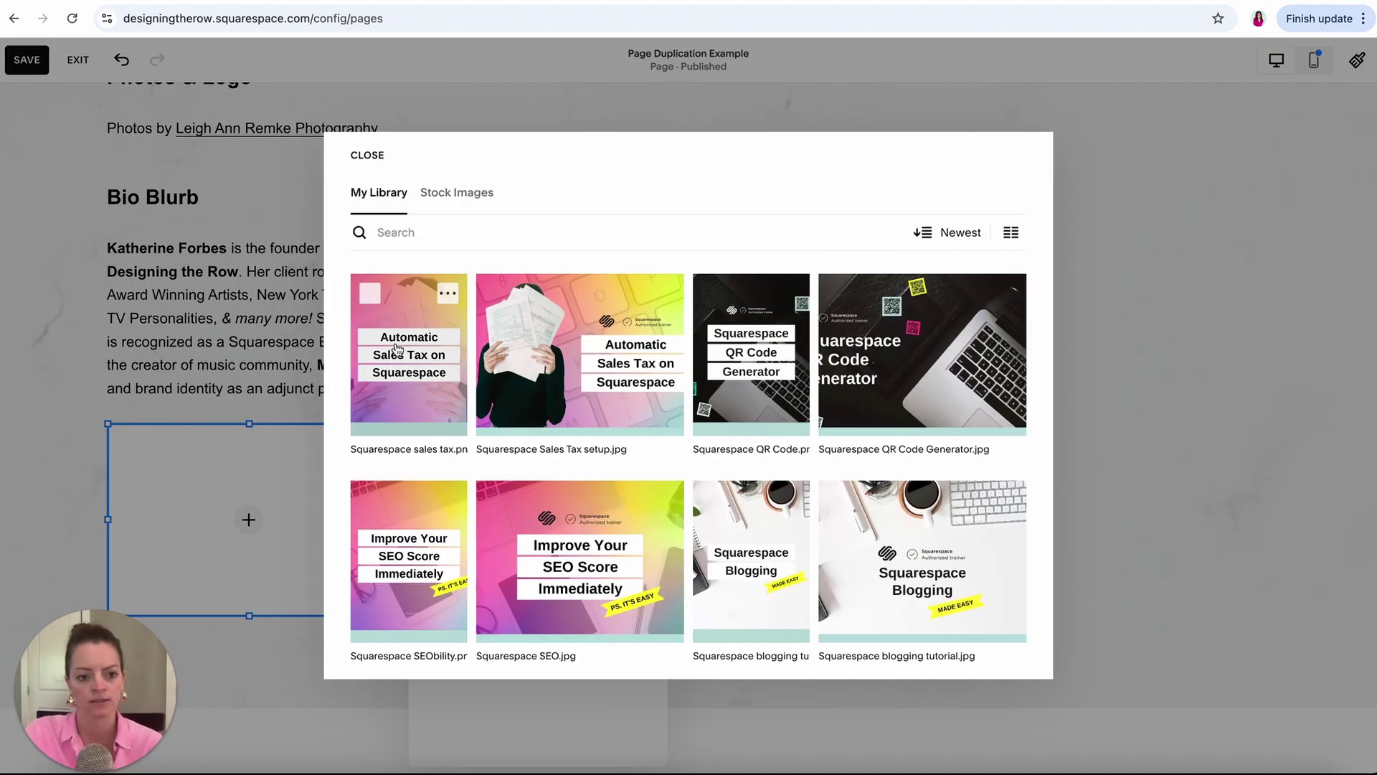
click(539, 384)
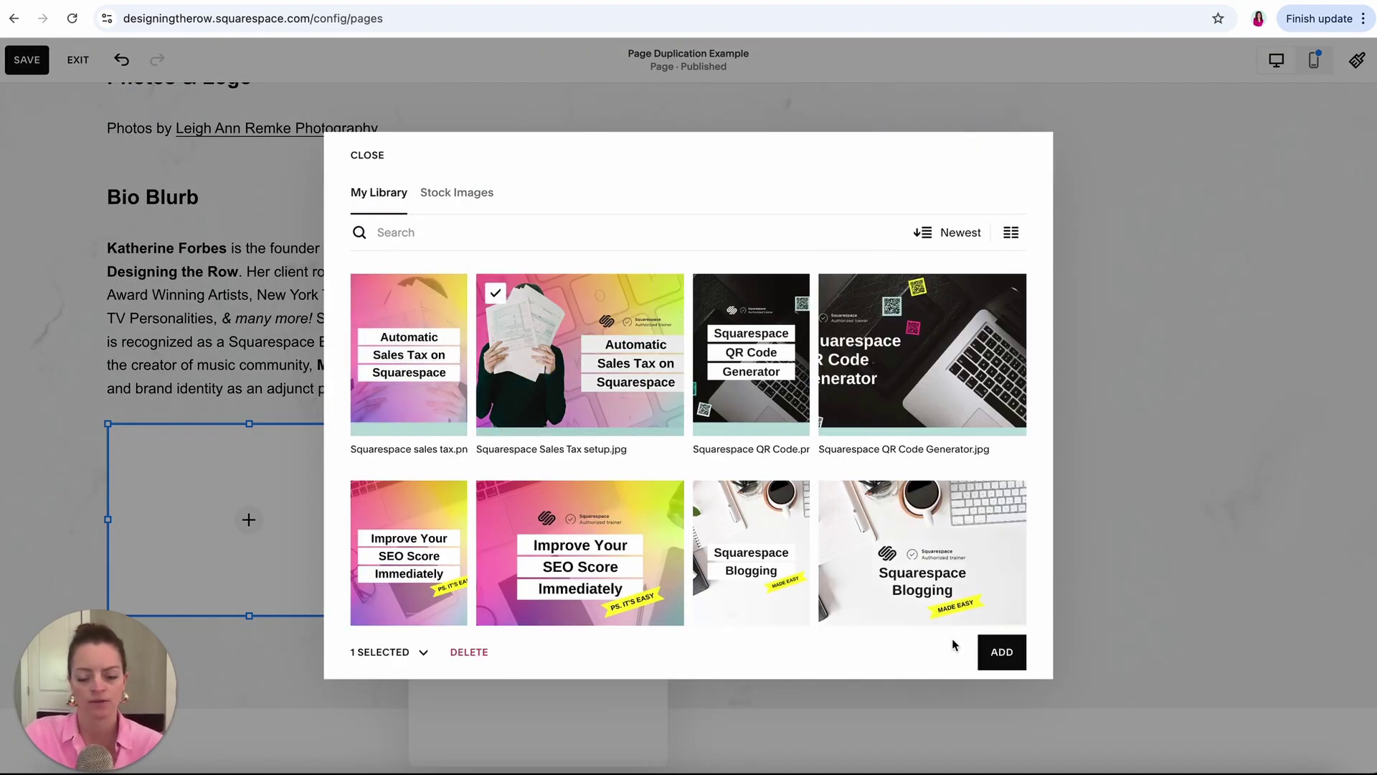
click(995, 647)
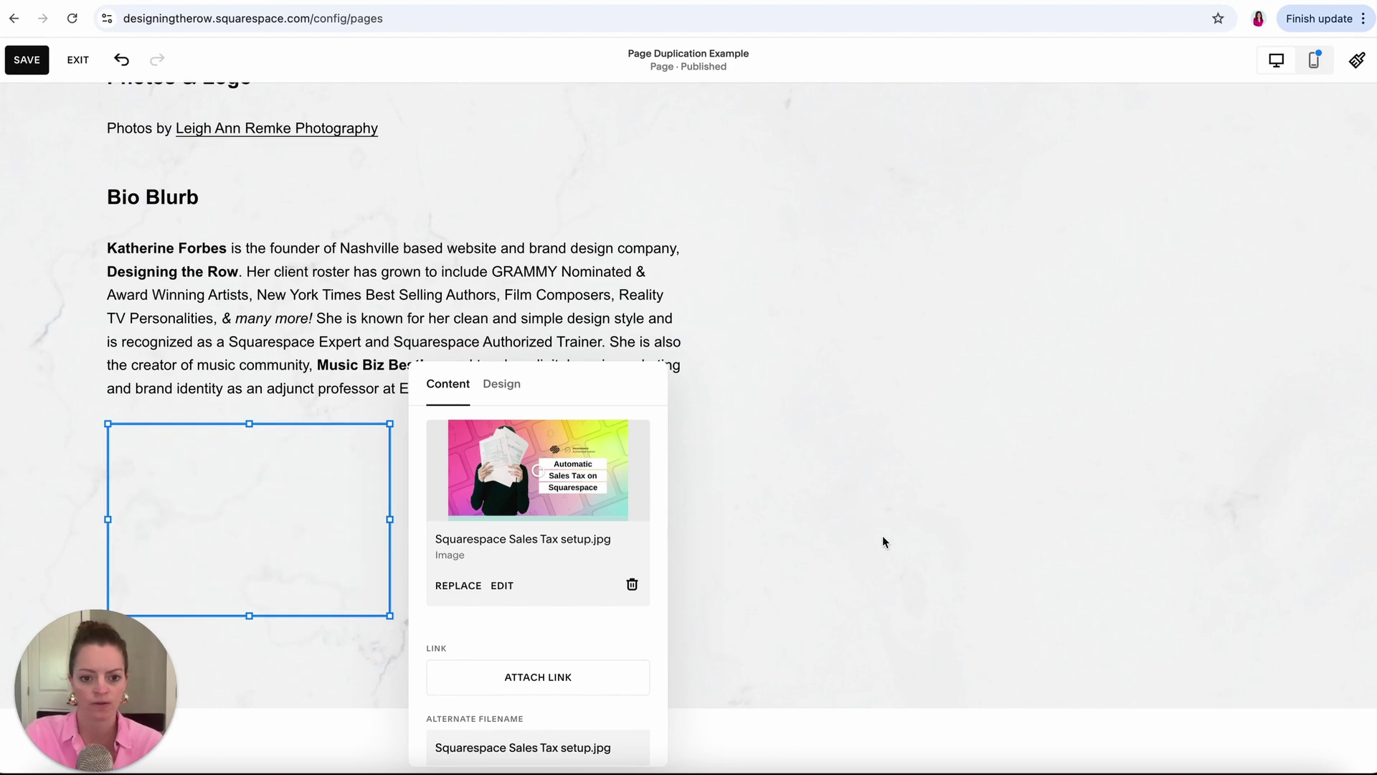
click(815, 587)
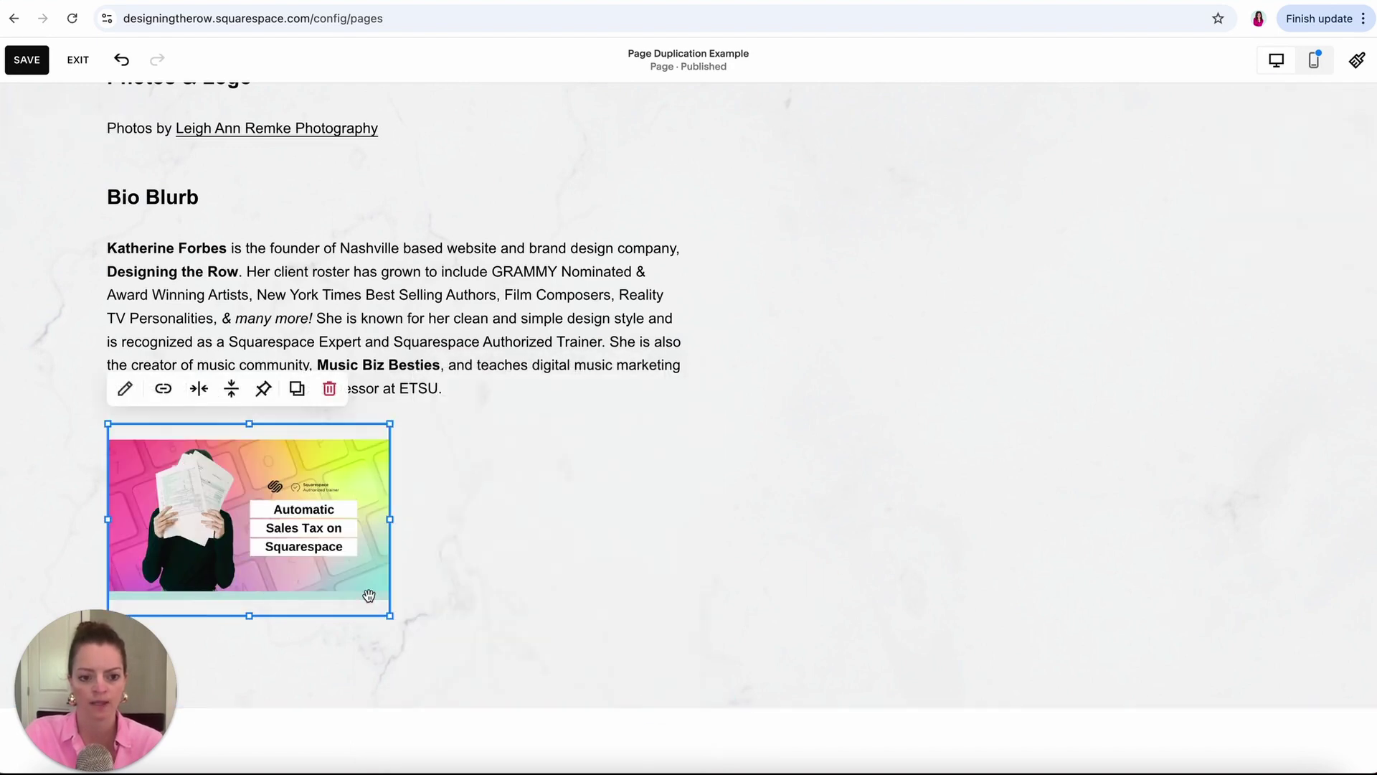
drag(387, 615, 681, 684)
Duplicate the Bio Blurb and Sales Tax image into the right column, then save and exit.
click(516, 563)
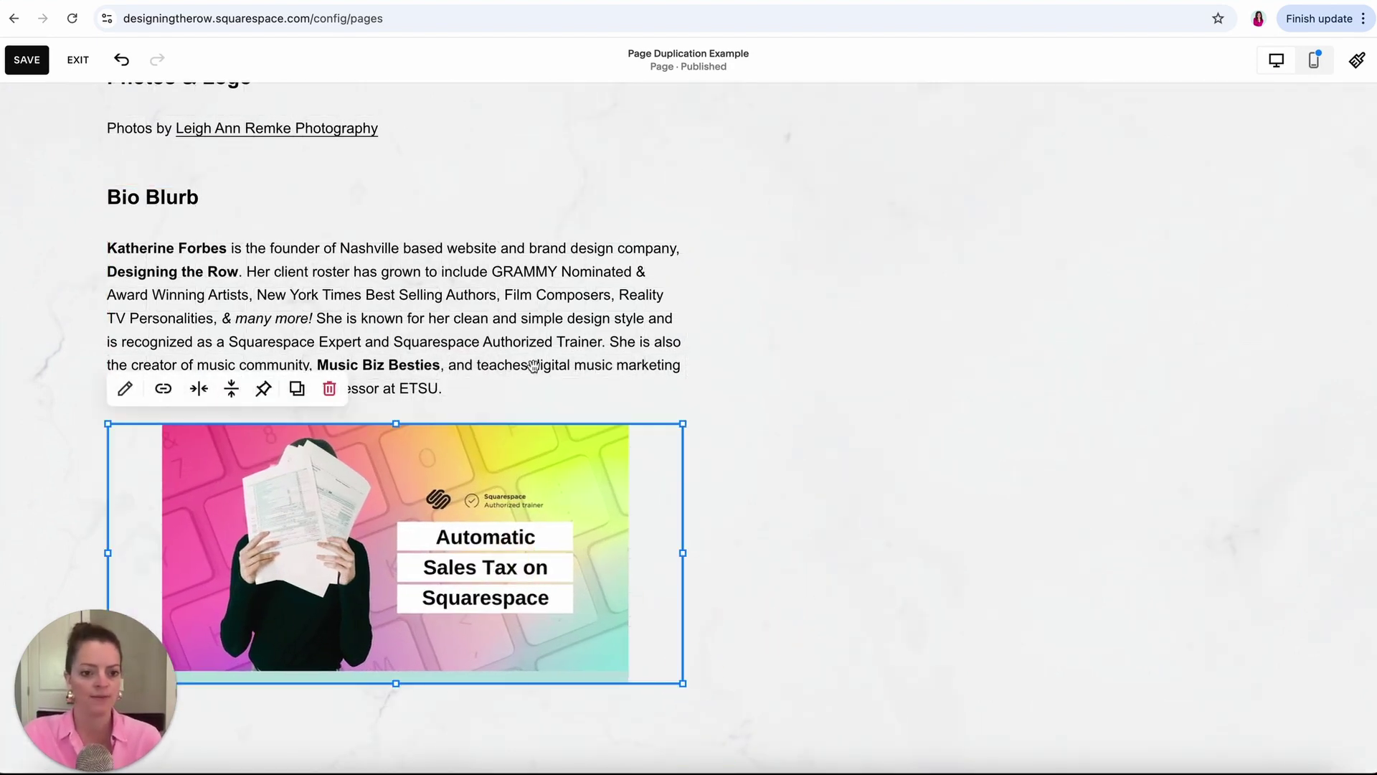
click(526, 305)
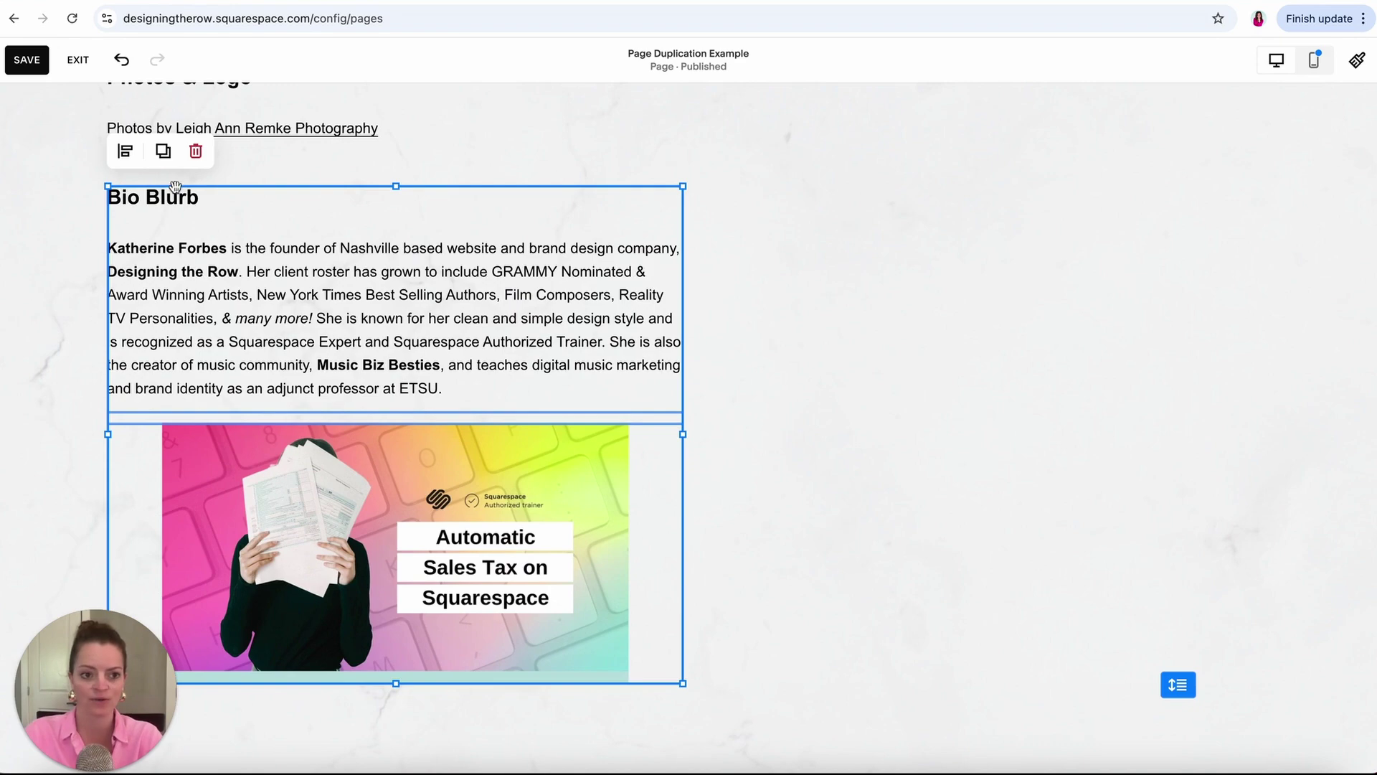
click(163, 151)
drag(555, 498, 1092, 492)
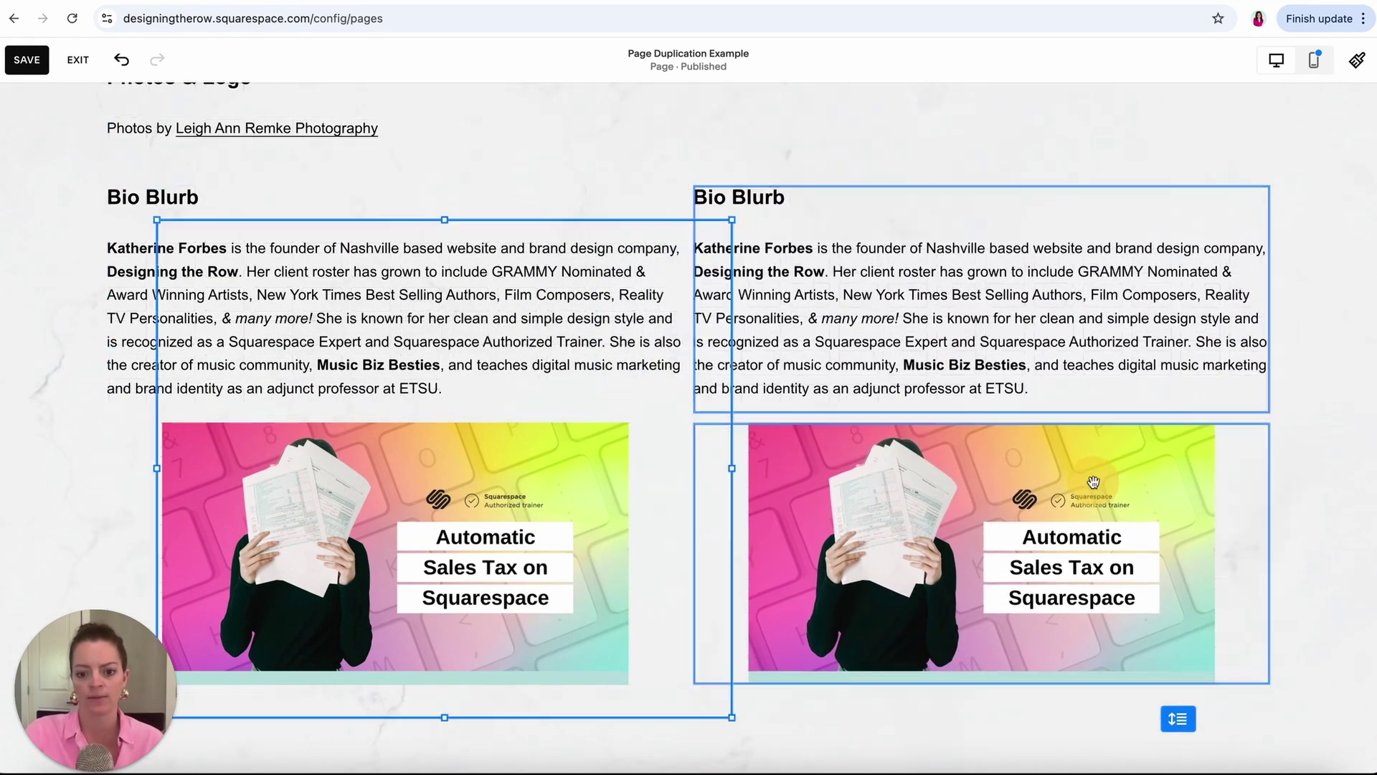
click(52, 488)
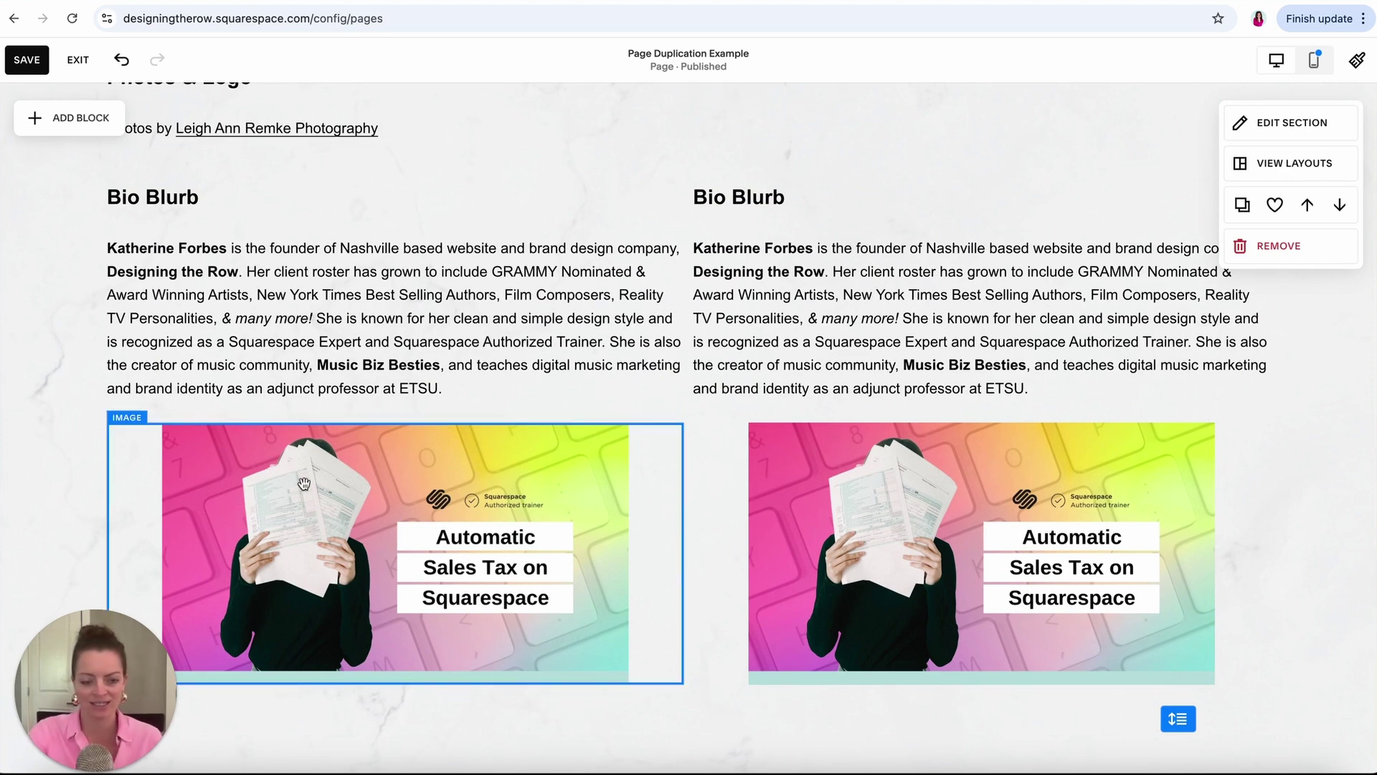
click(29, 59)
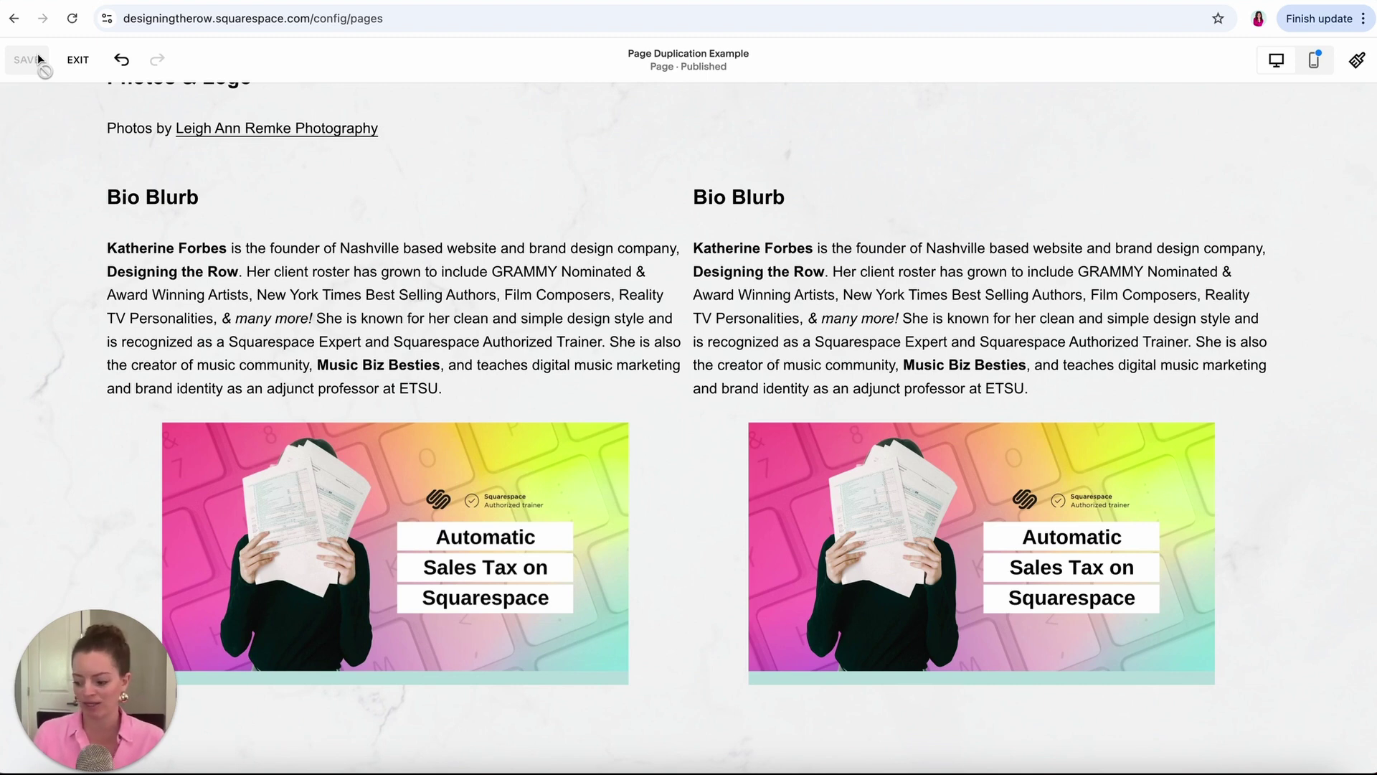
click(81, 60)
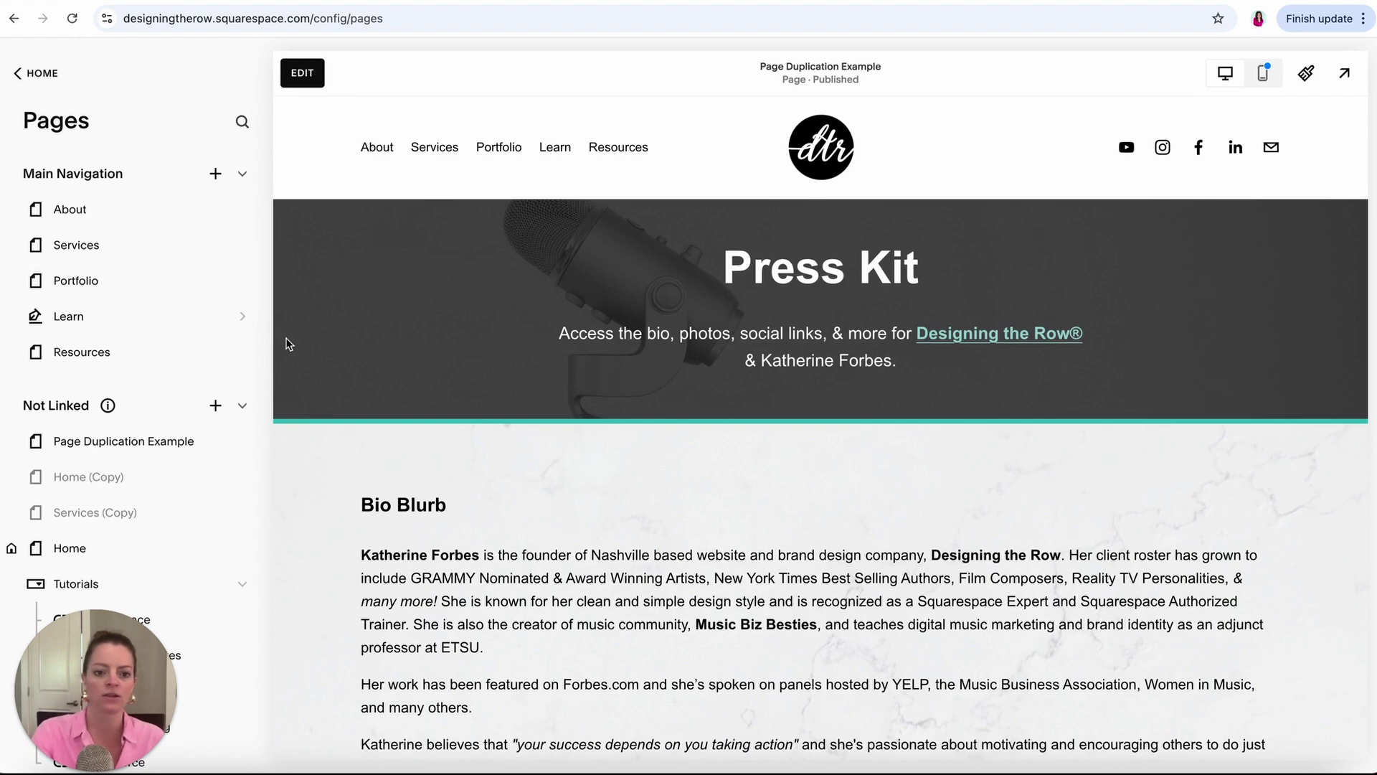
Open the Learn blog's content and select the No Title draft post.
click(118, 323)
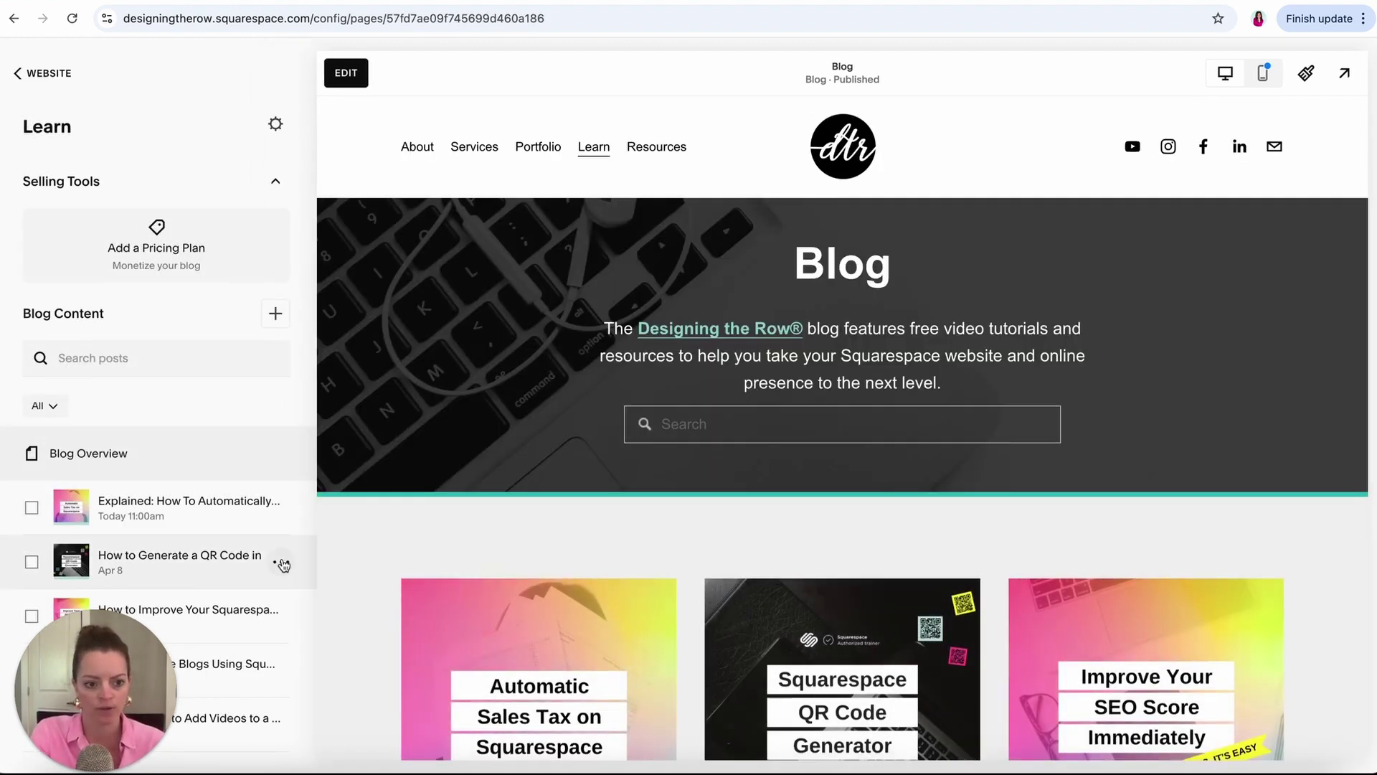
scroll(222, 556, down, 10)
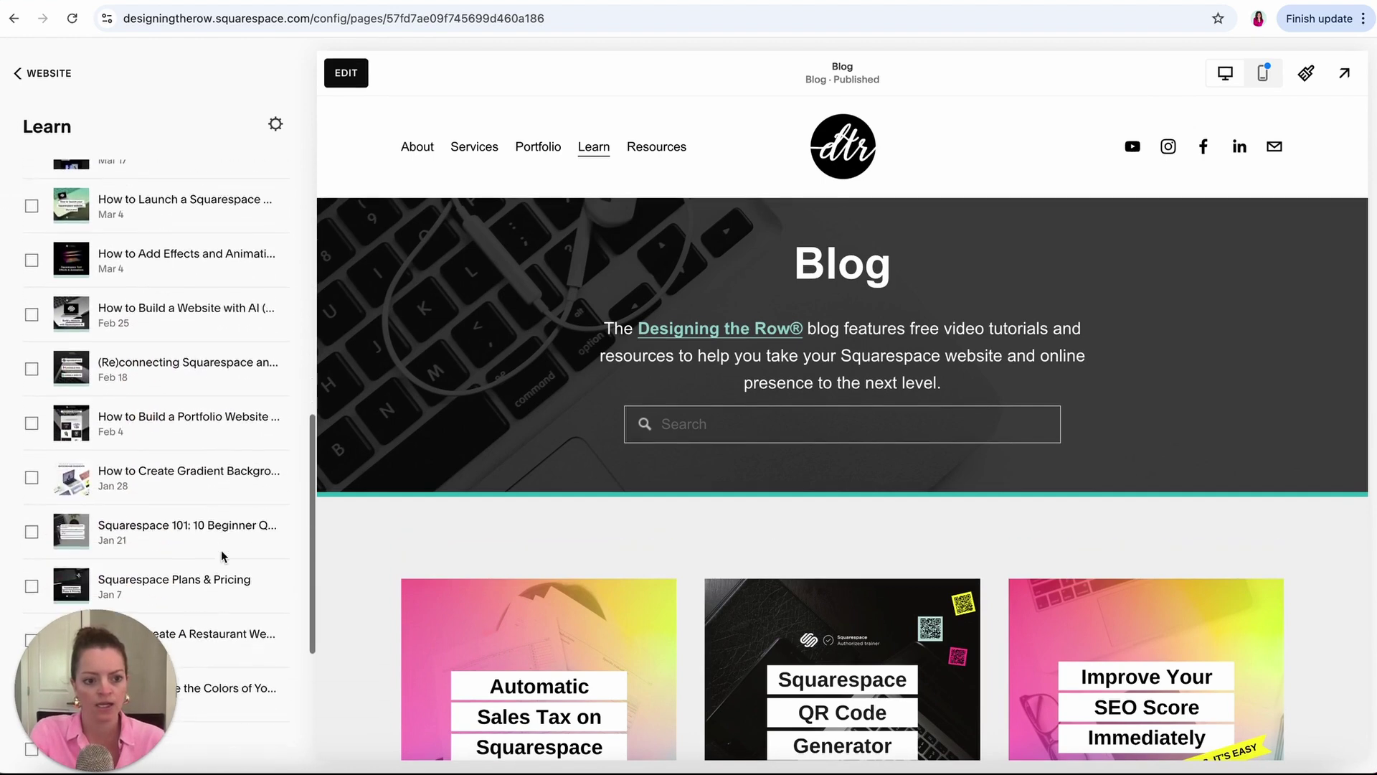
scroll(223, 556, down, 4)
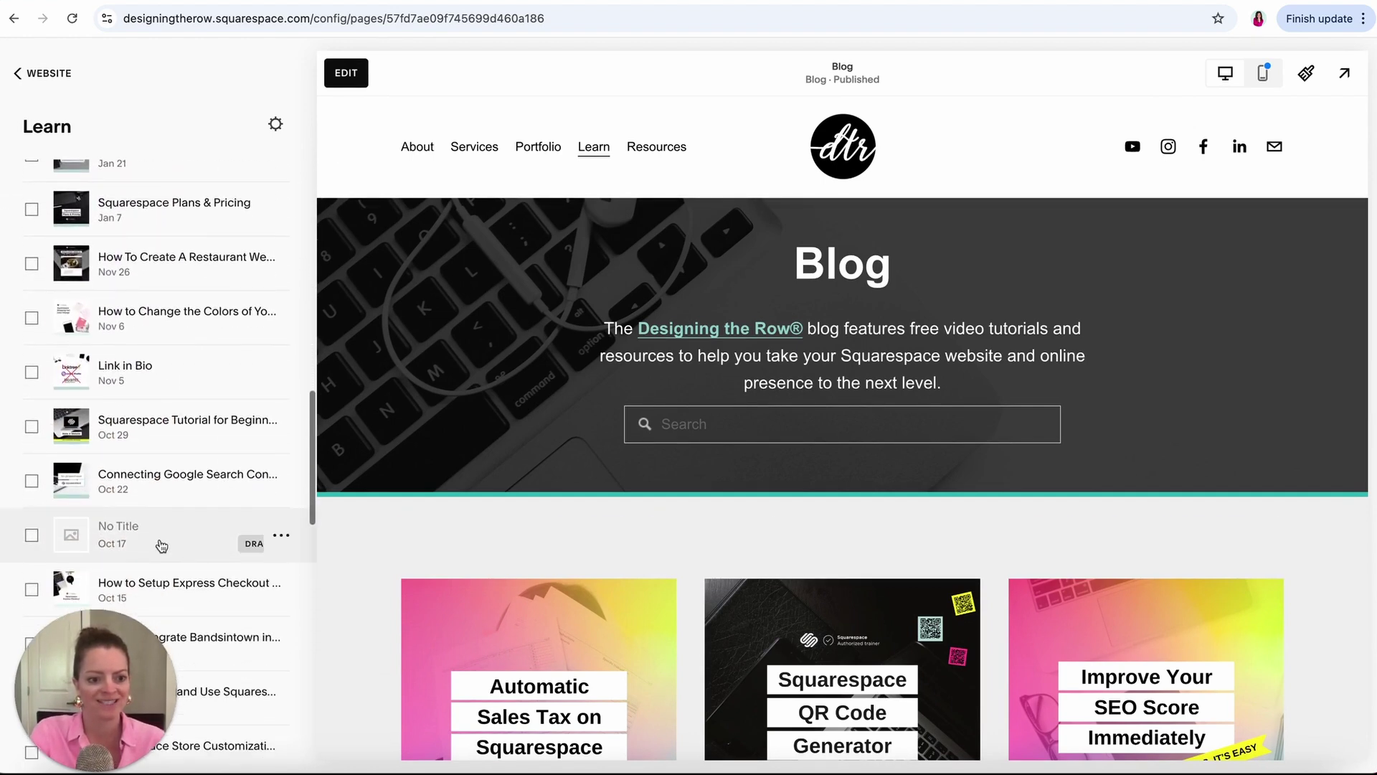
click(132, 536)
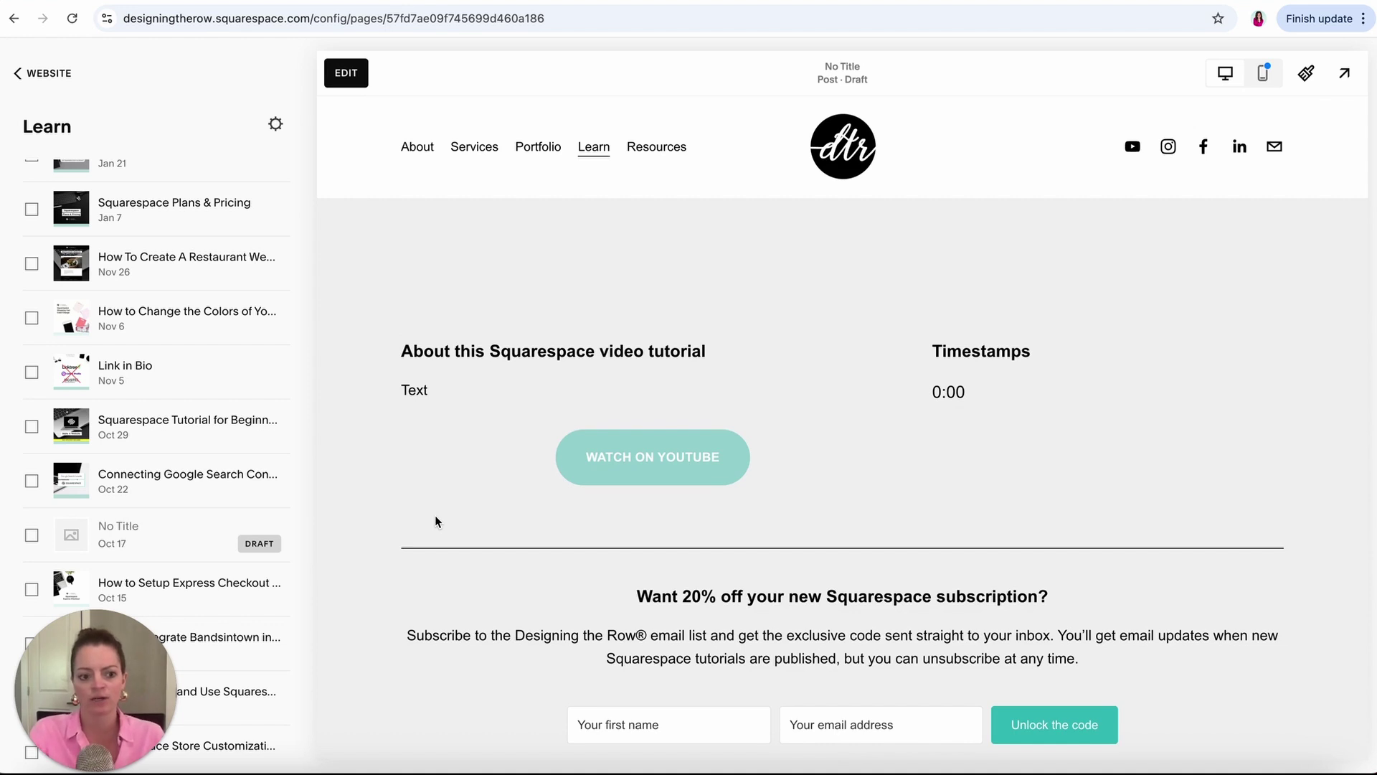
Scroll through the draft's video-tutorial layout and check its options menu.
scroll(977, 505, down, 1)
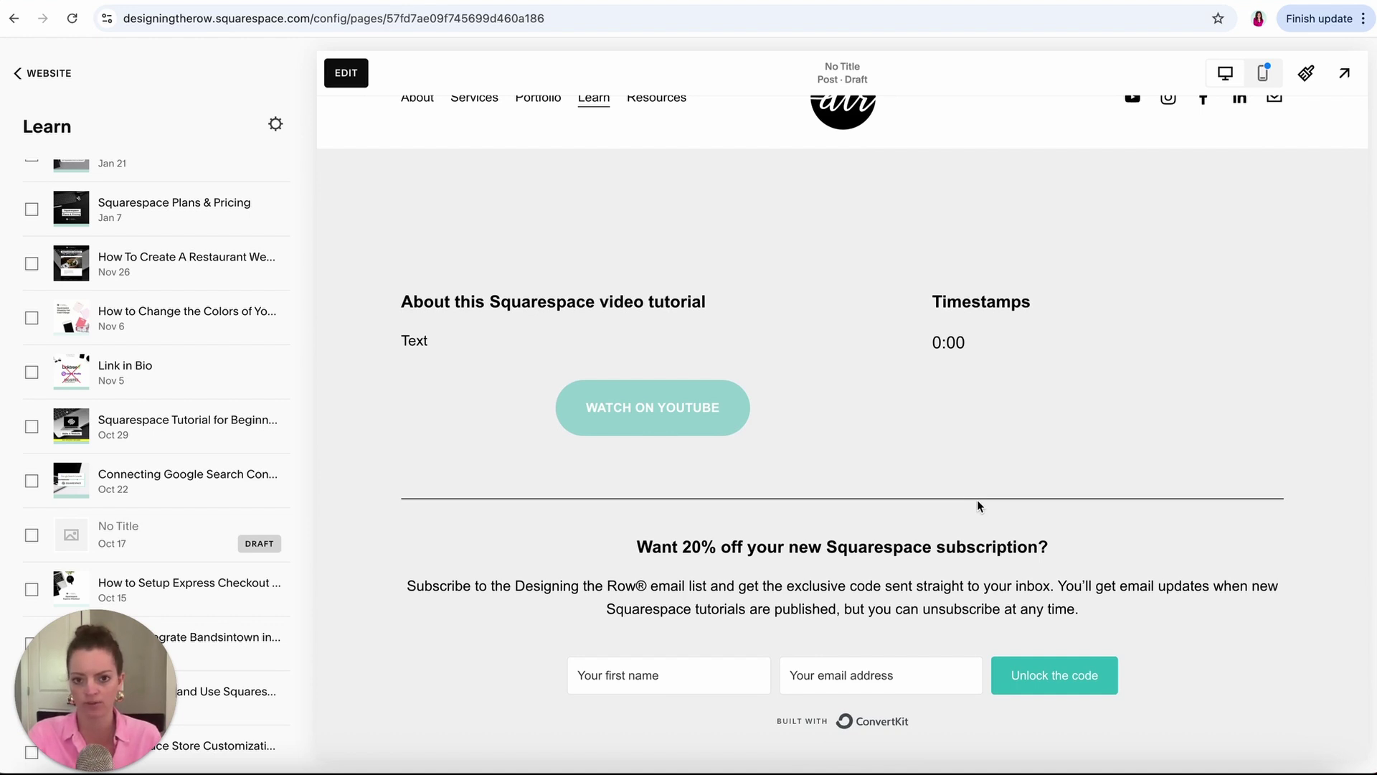
scroll(977, 501, down, 1)
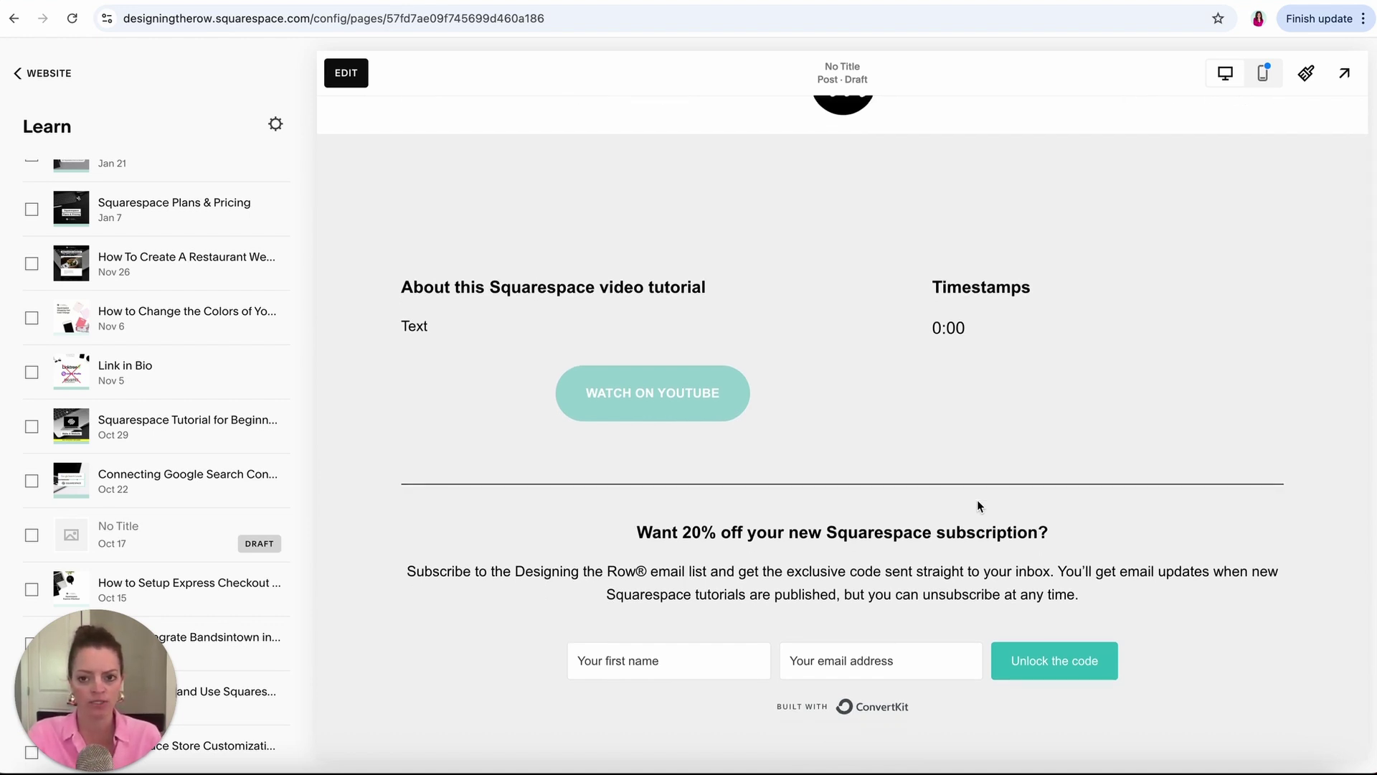
drag(557, 287, 608, 287)
scroll(1005, 344, down, 5)
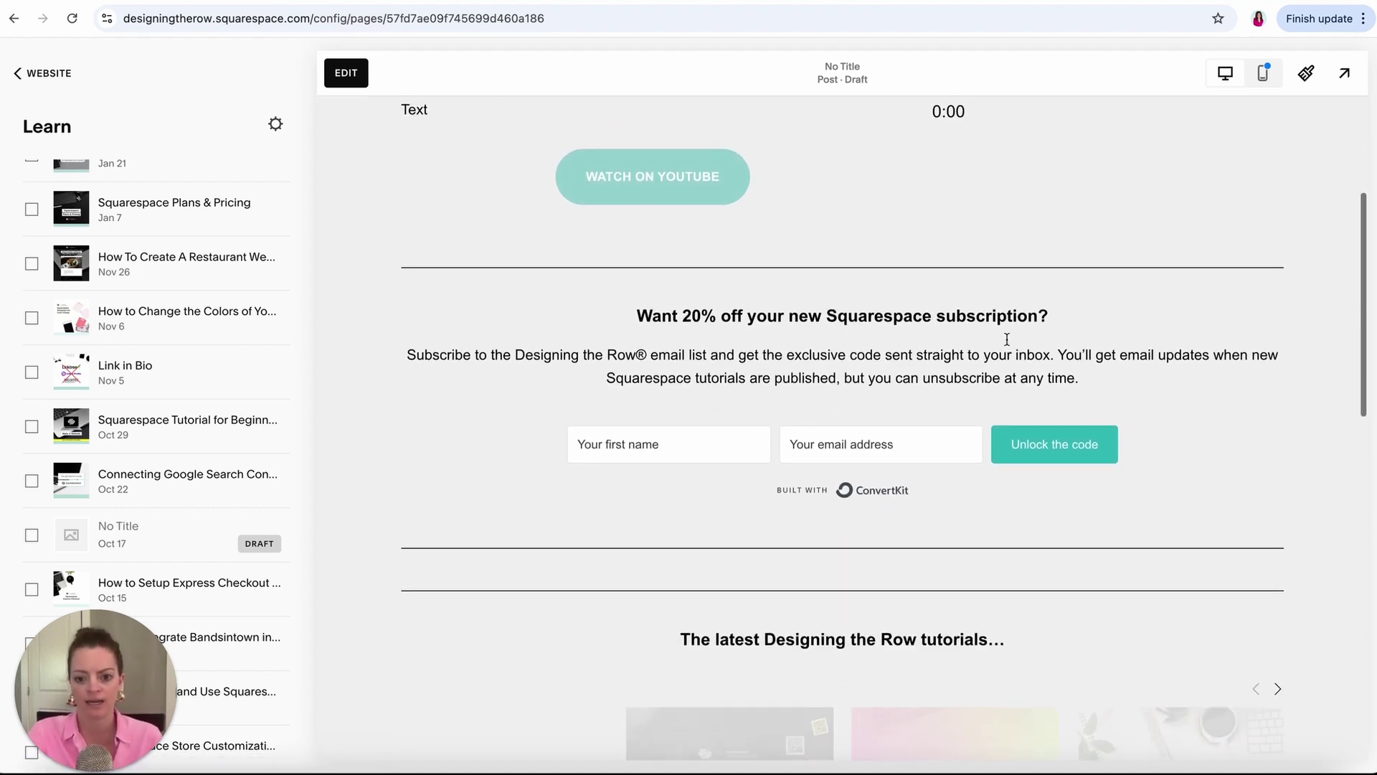
scroll(712, 367, down, 6)
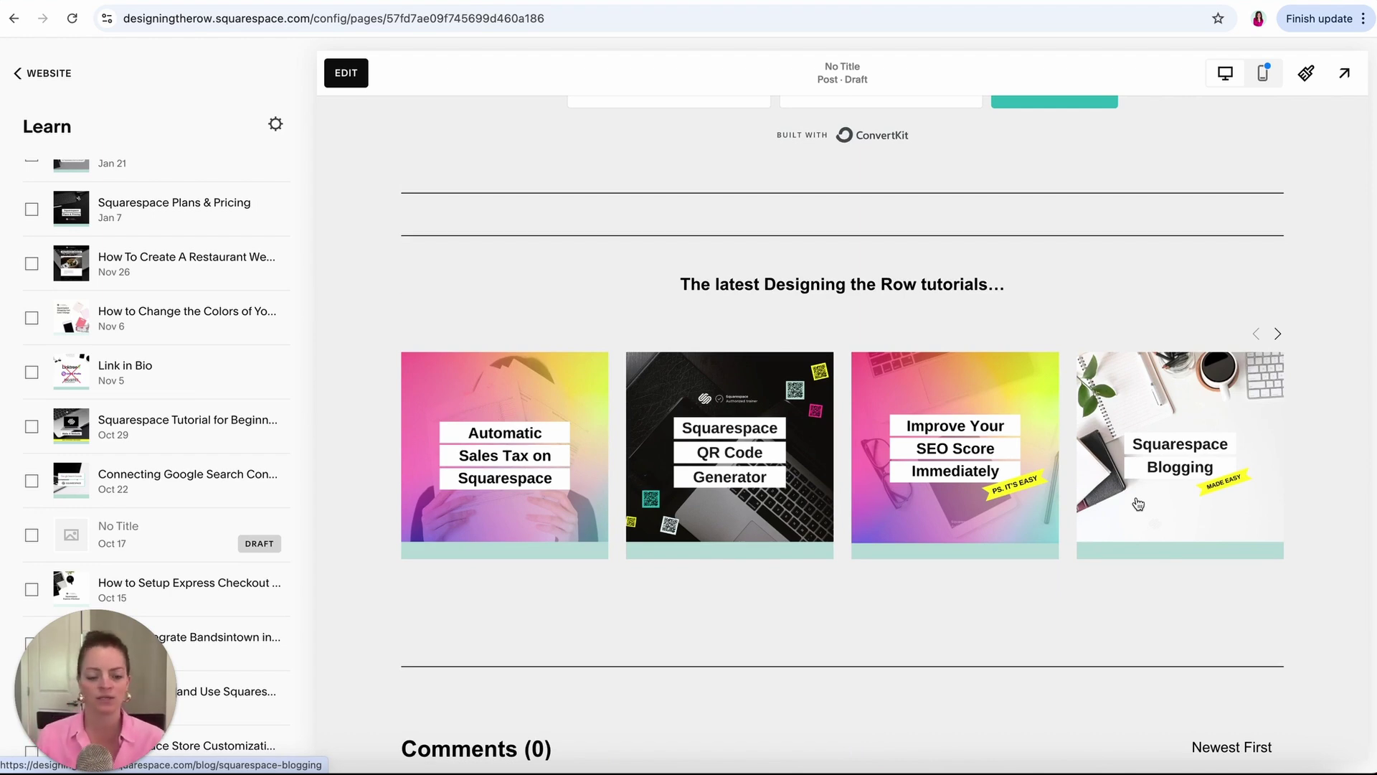
scroll(1015, 340, up, 10)
scroll(138, 316, up, 10)
scroll(138, 316, down, 10)
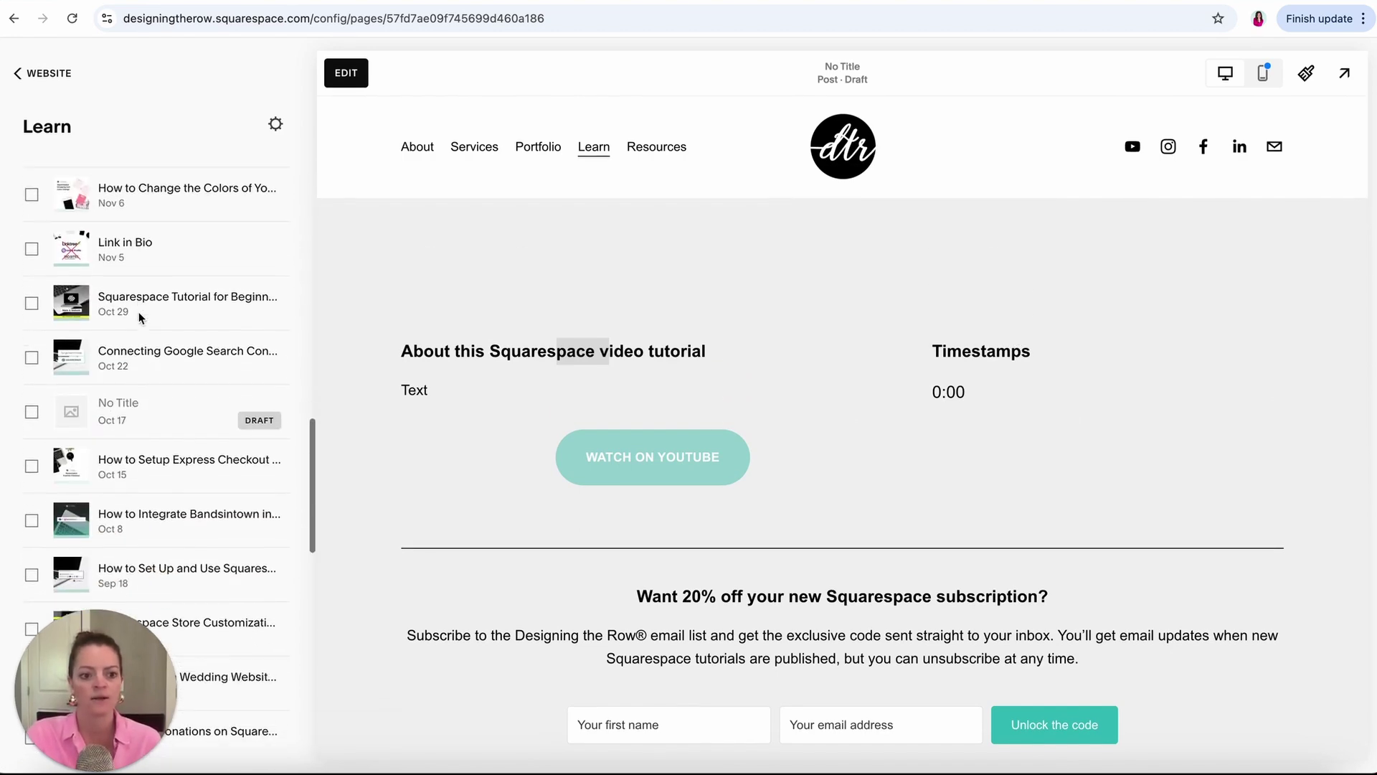
mouse_move(281, 416)
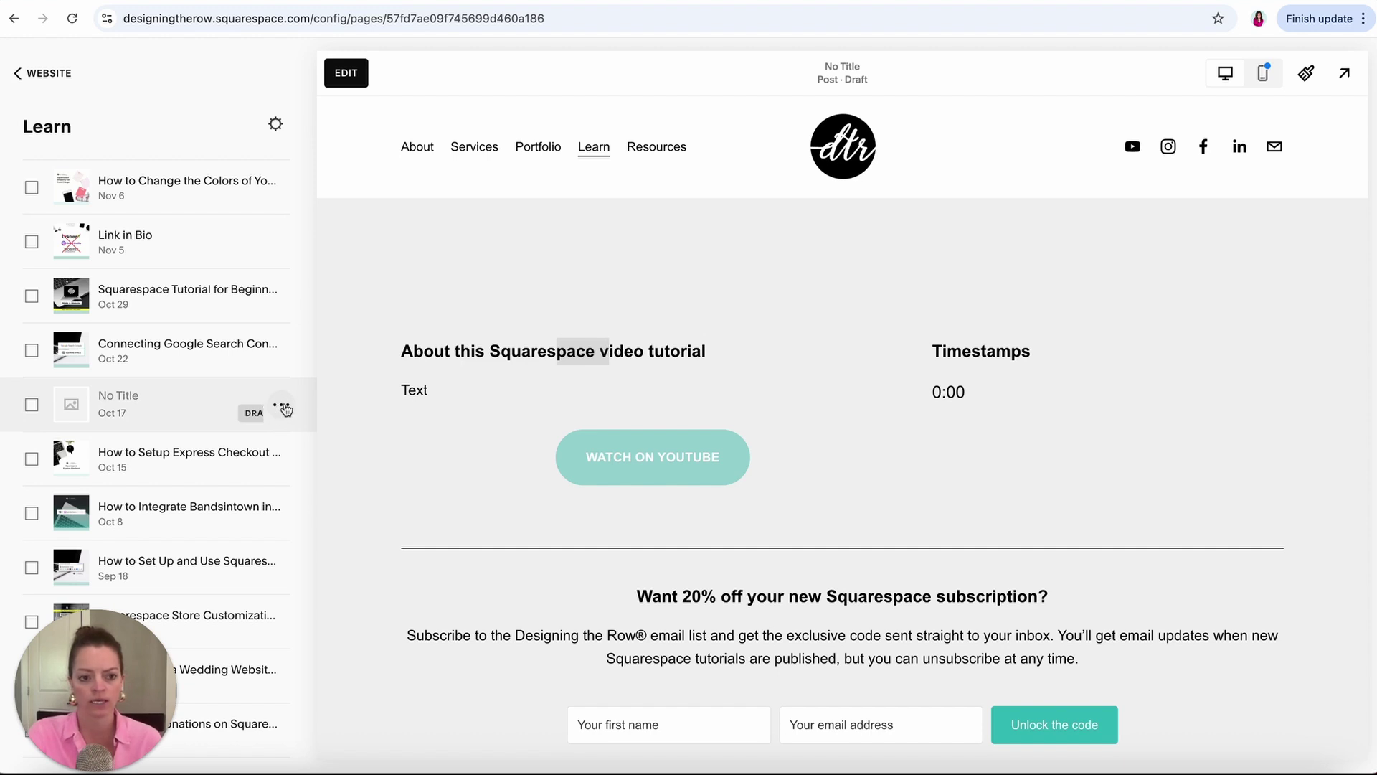
click(279, 408)
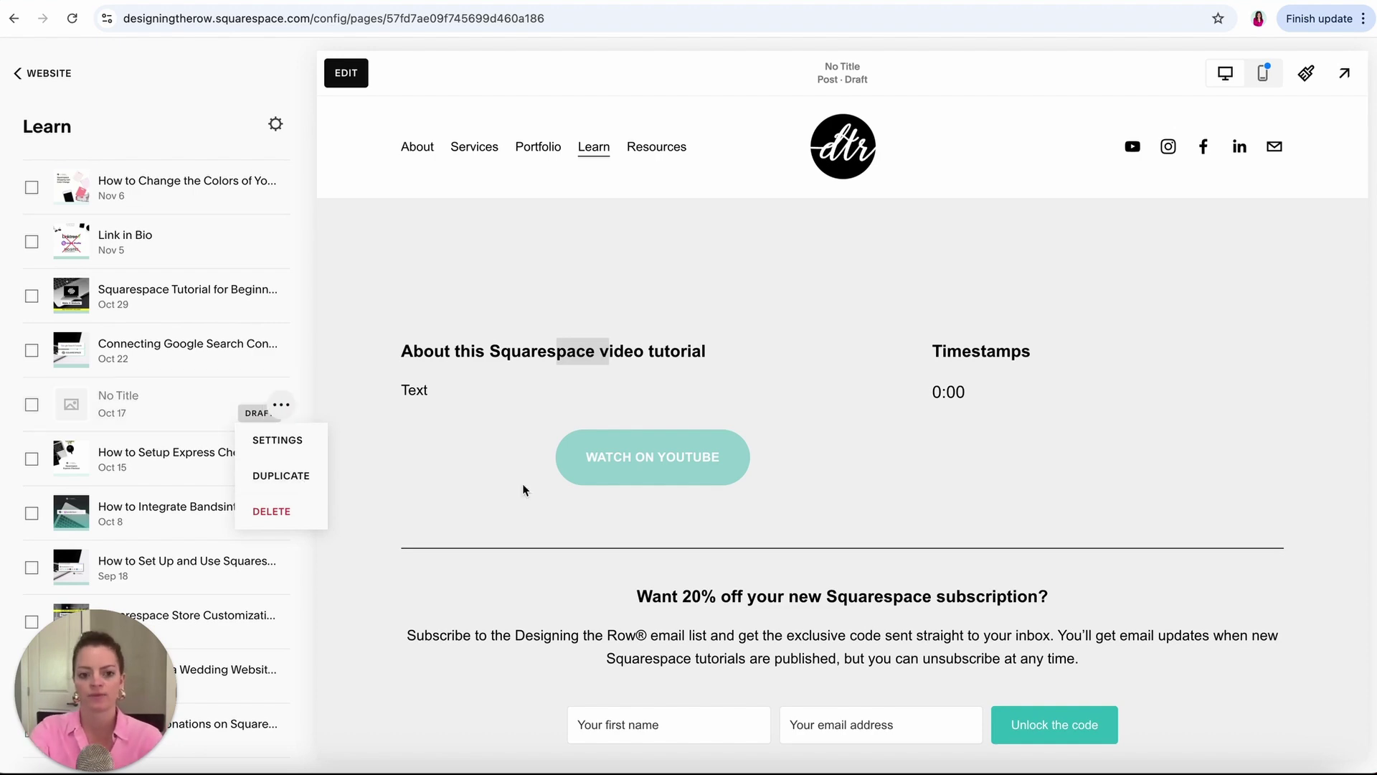
click(517, 515)
scroll(518, 518, down, 8)
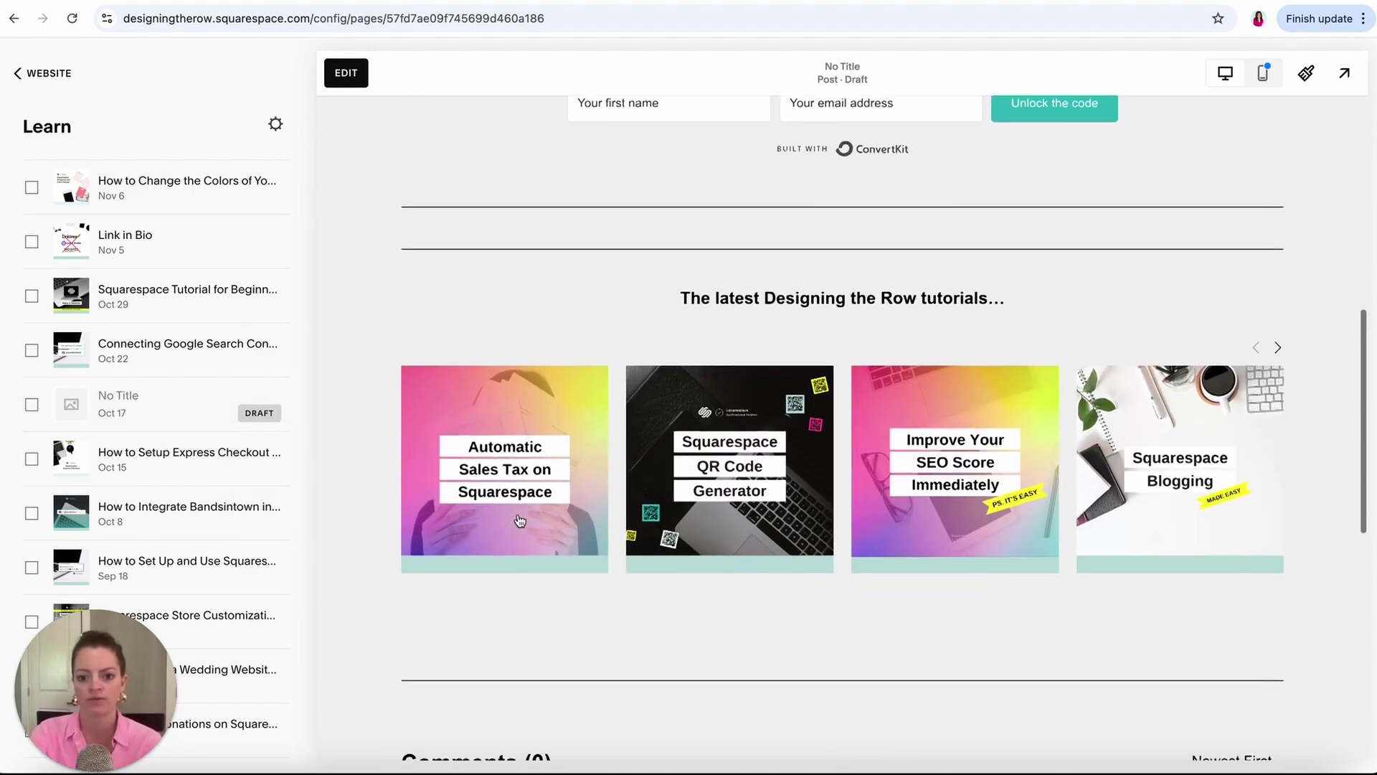
Start editing the draft post and check its text, Timestamps and YouTube blocks.
scroll(339, 175, up, 5)
click(346, 72)
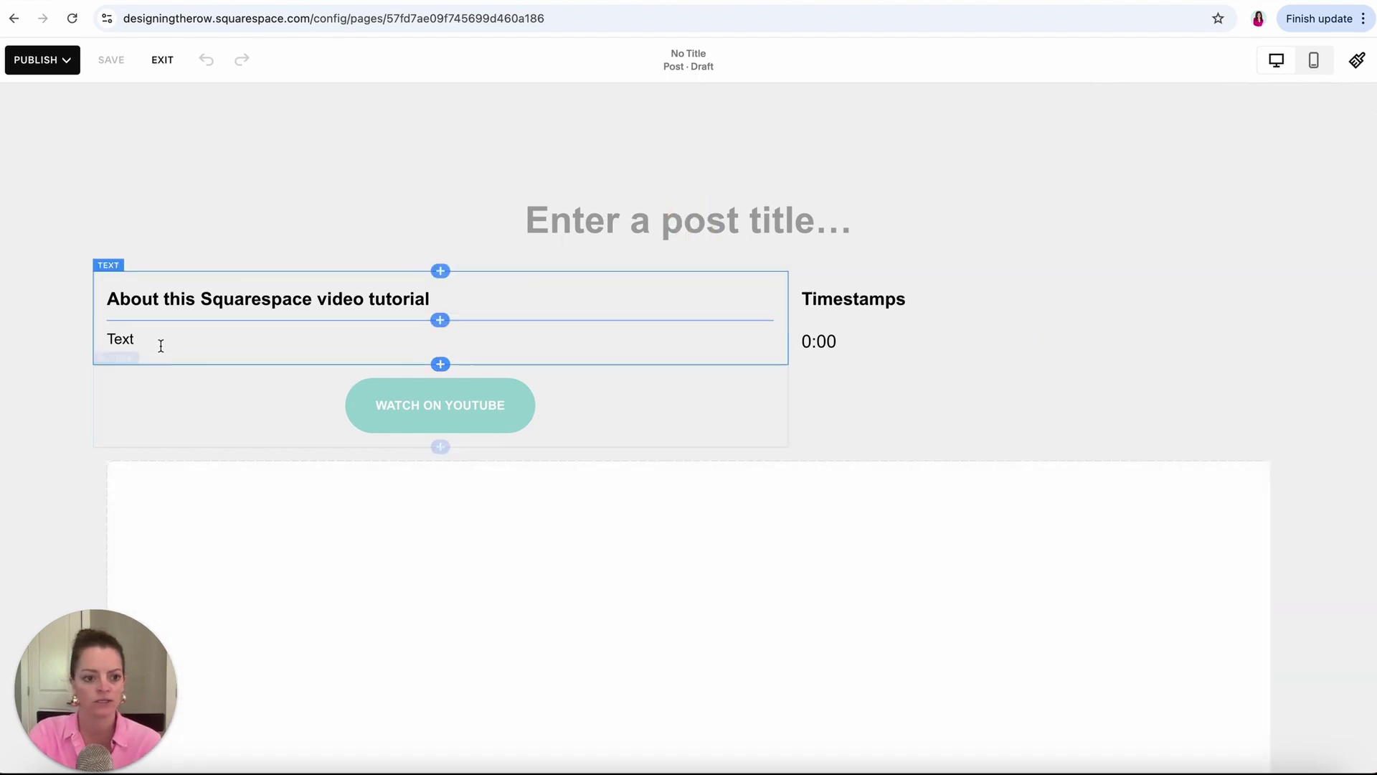
click(160, 341)
click(882, 342)
scroll(883, 348, down, 1)
scroll(884, 352, down, 3)
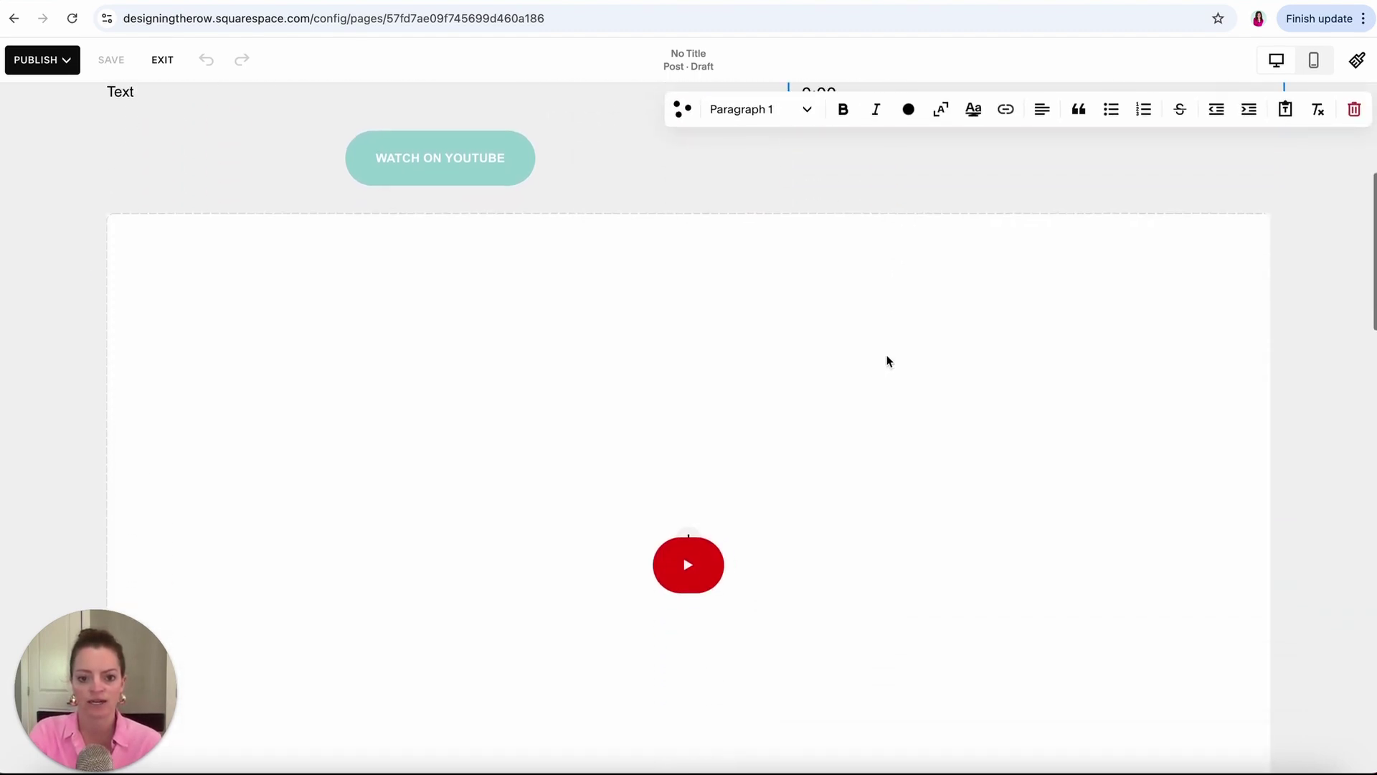
click(930, 314)
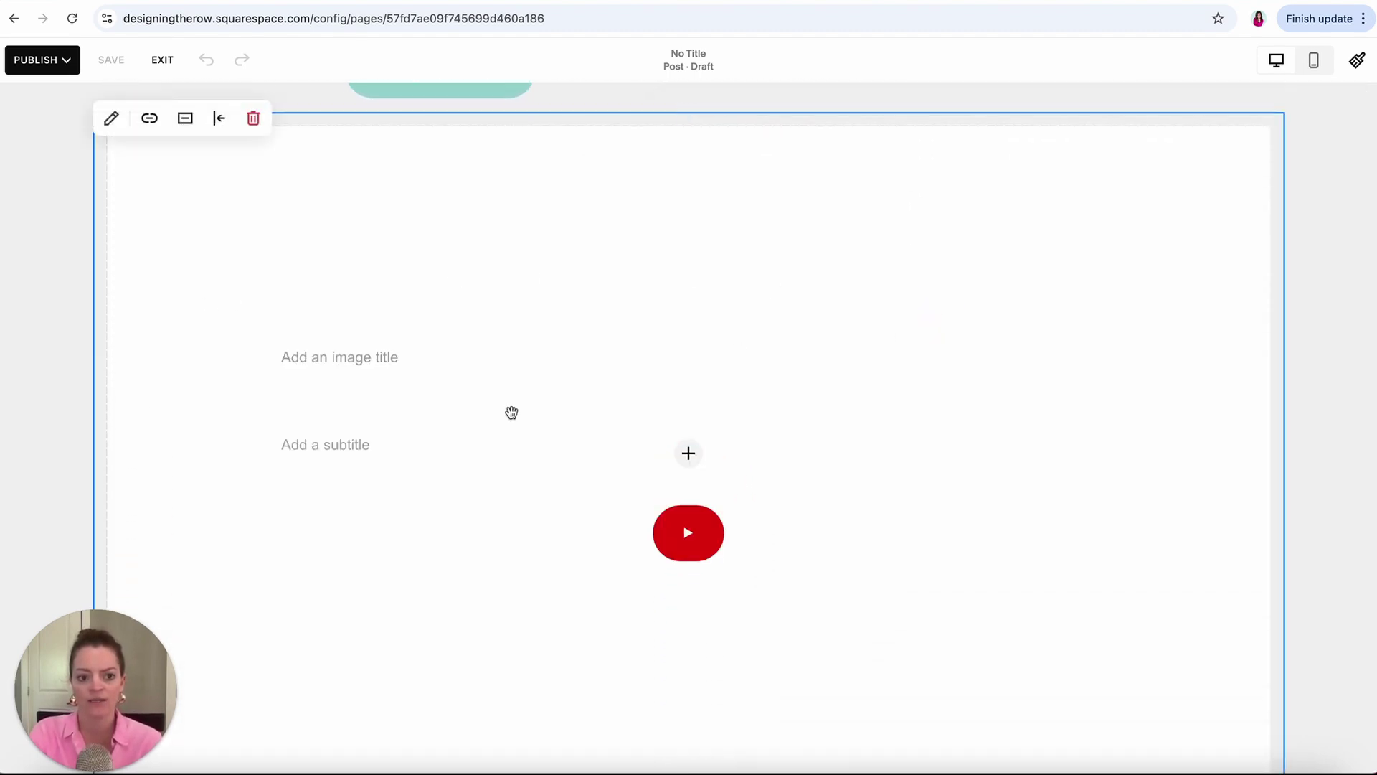
scroll(501, 394, down, 2)
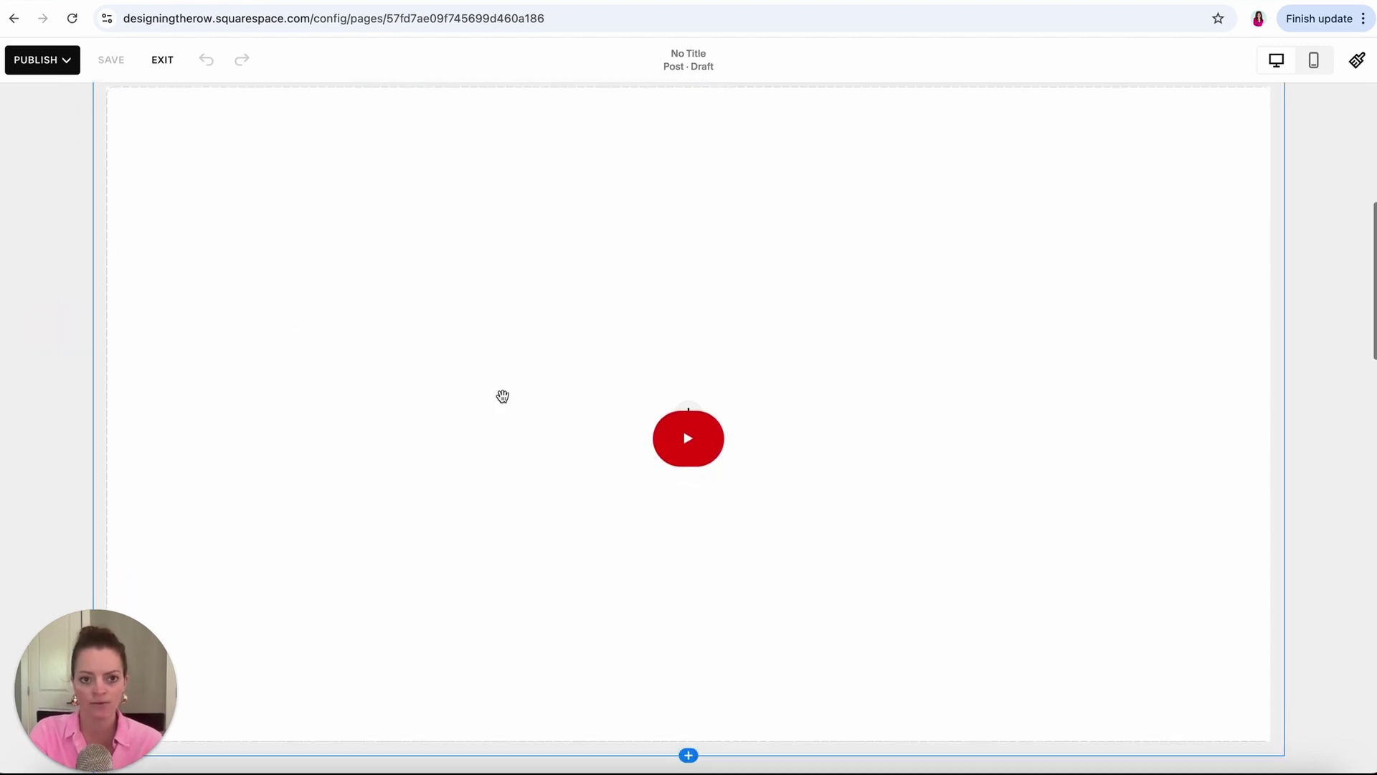
scroll(501, 393, up, 2)
scroll(735, 636, down, 10)
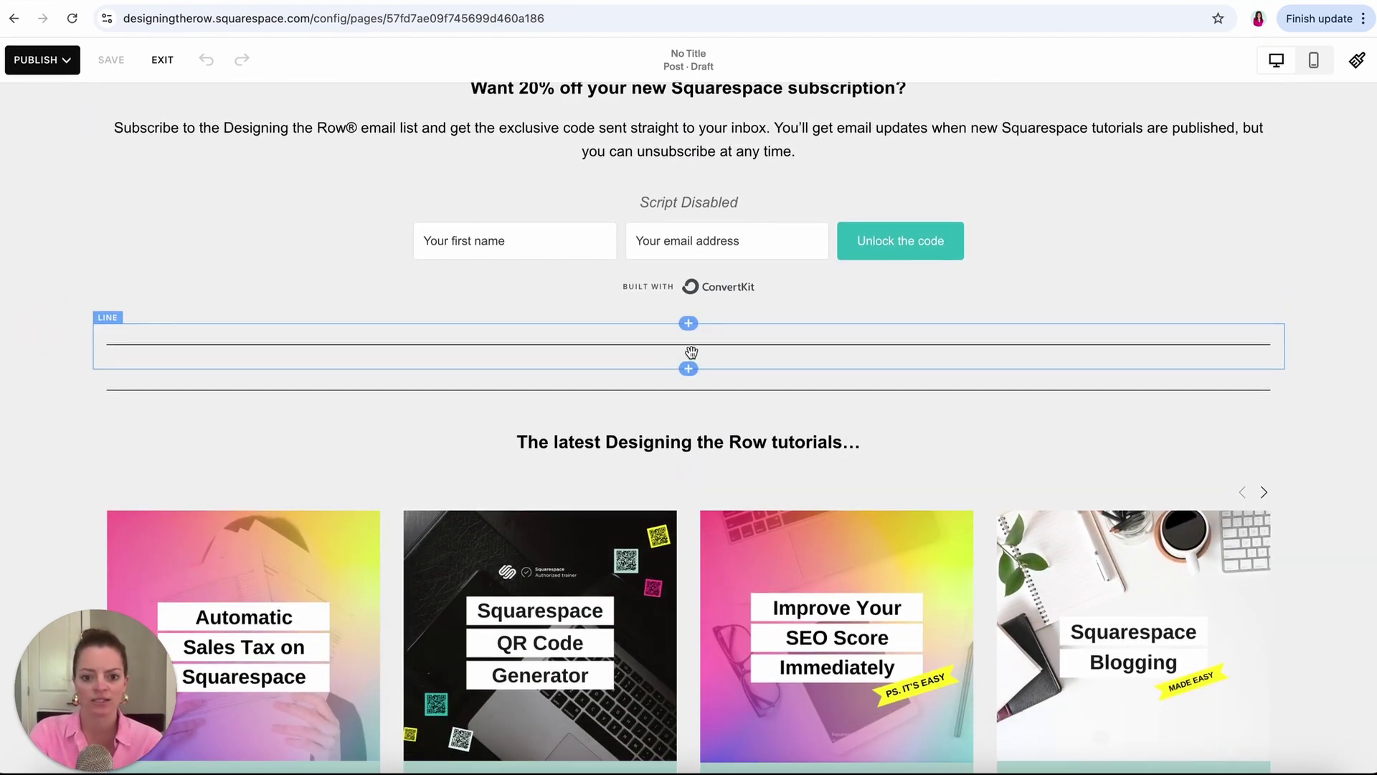
Add an empty text block between the two divider lines.
click(688, 369)
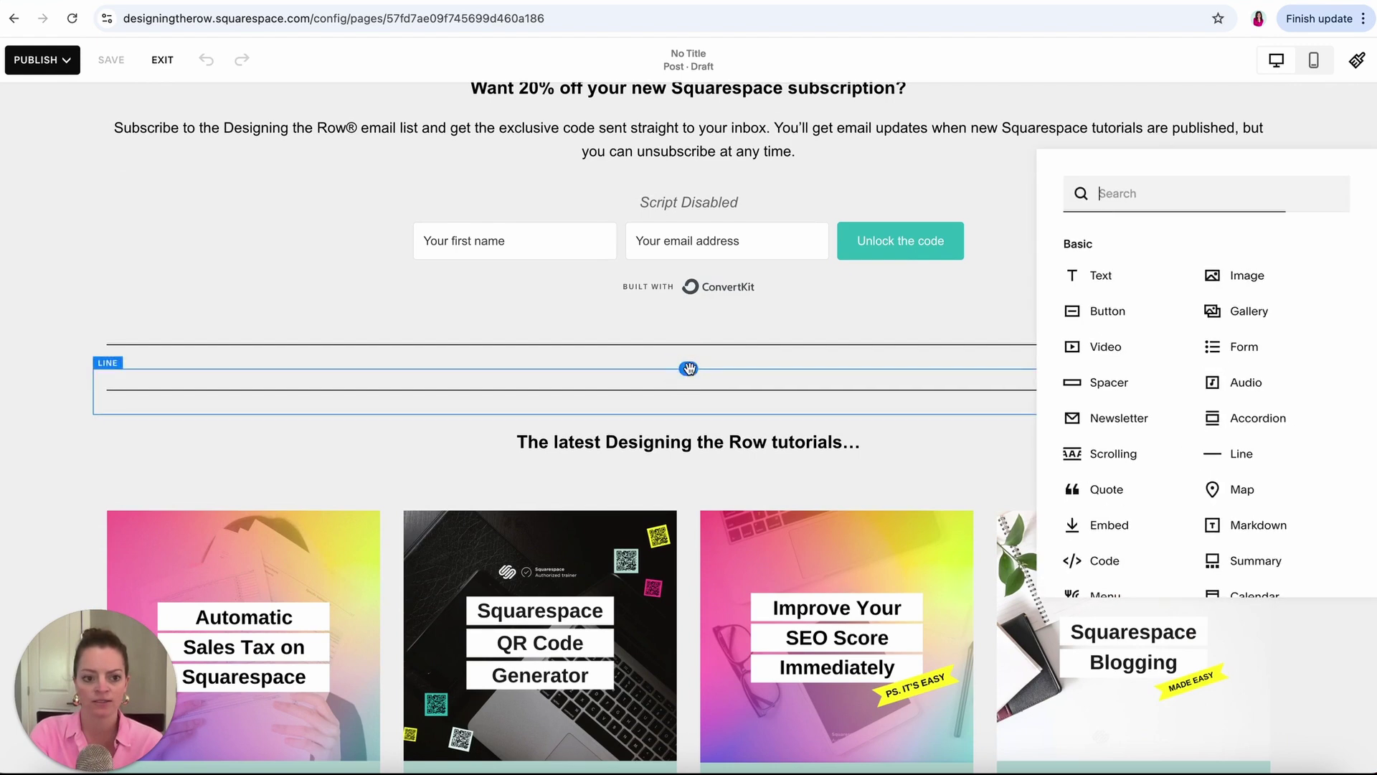
click(1122, 270)
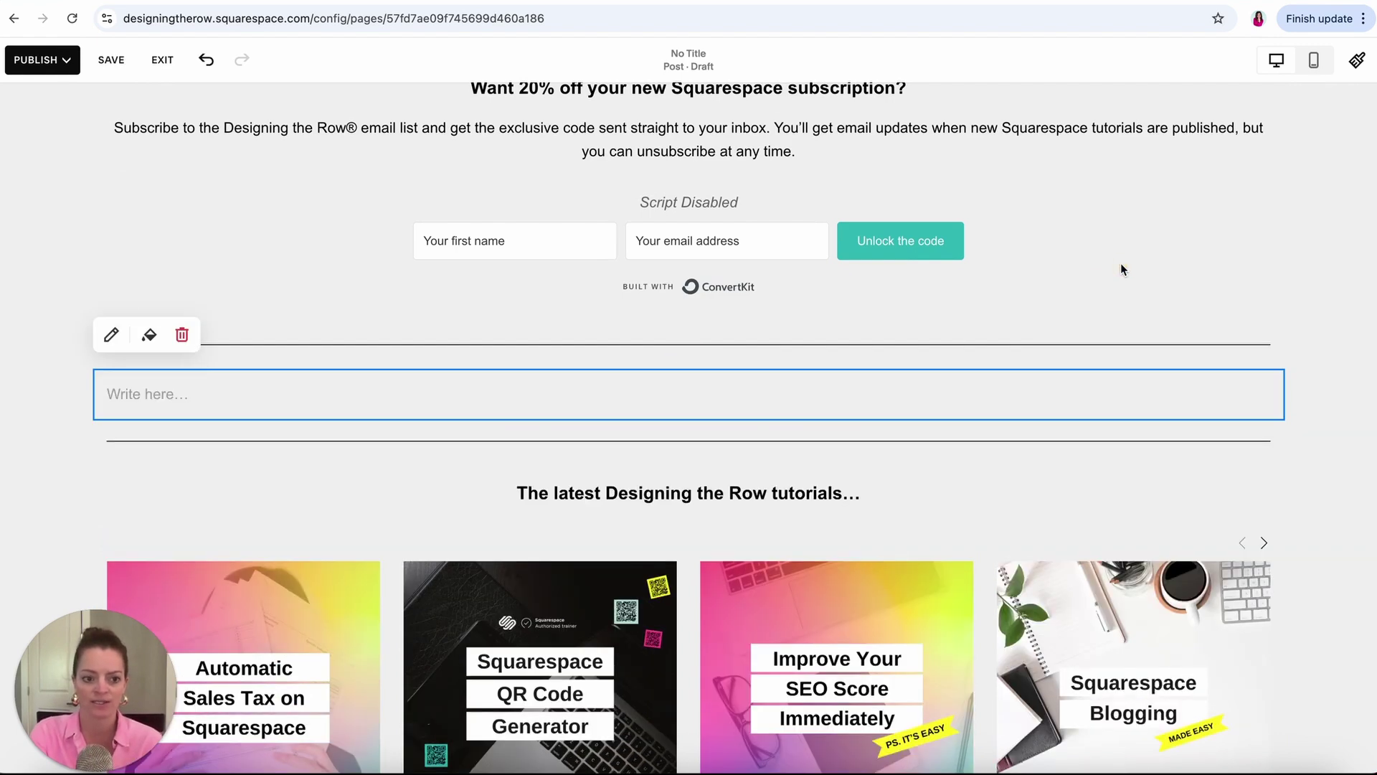
click(233, 394)
click(44, 399)
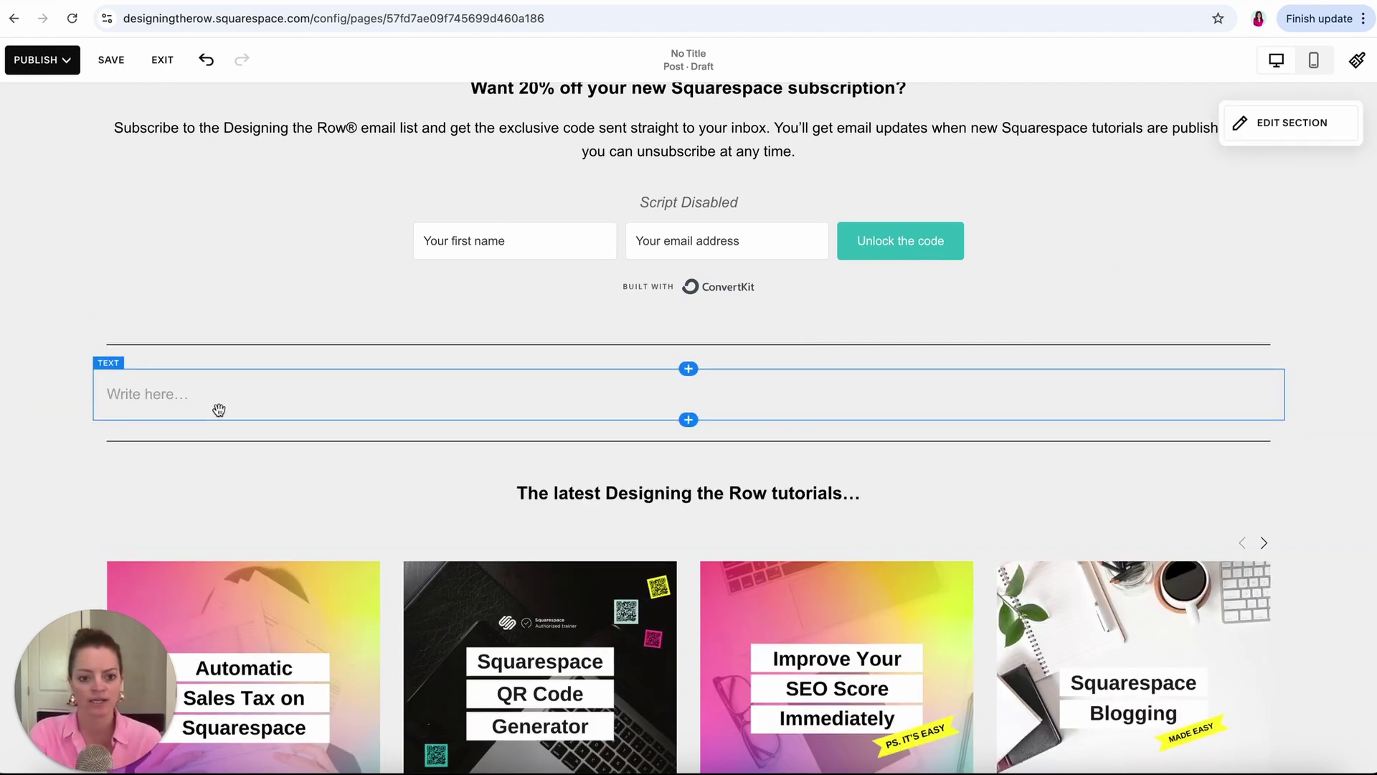
Restyle the Timestamps text as Paragraph 2.
scroll(485, 361, up, 15)
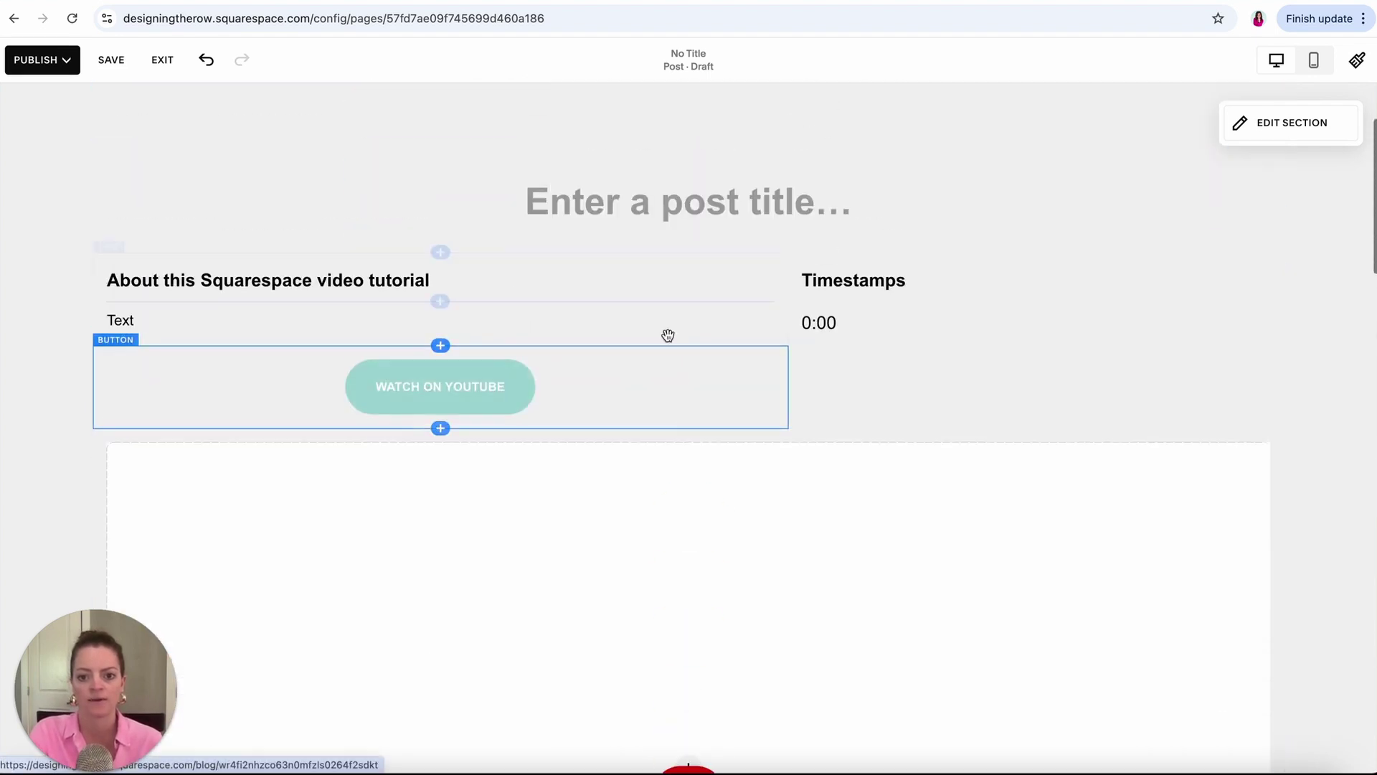
click(818, 338)
click(818, 337)
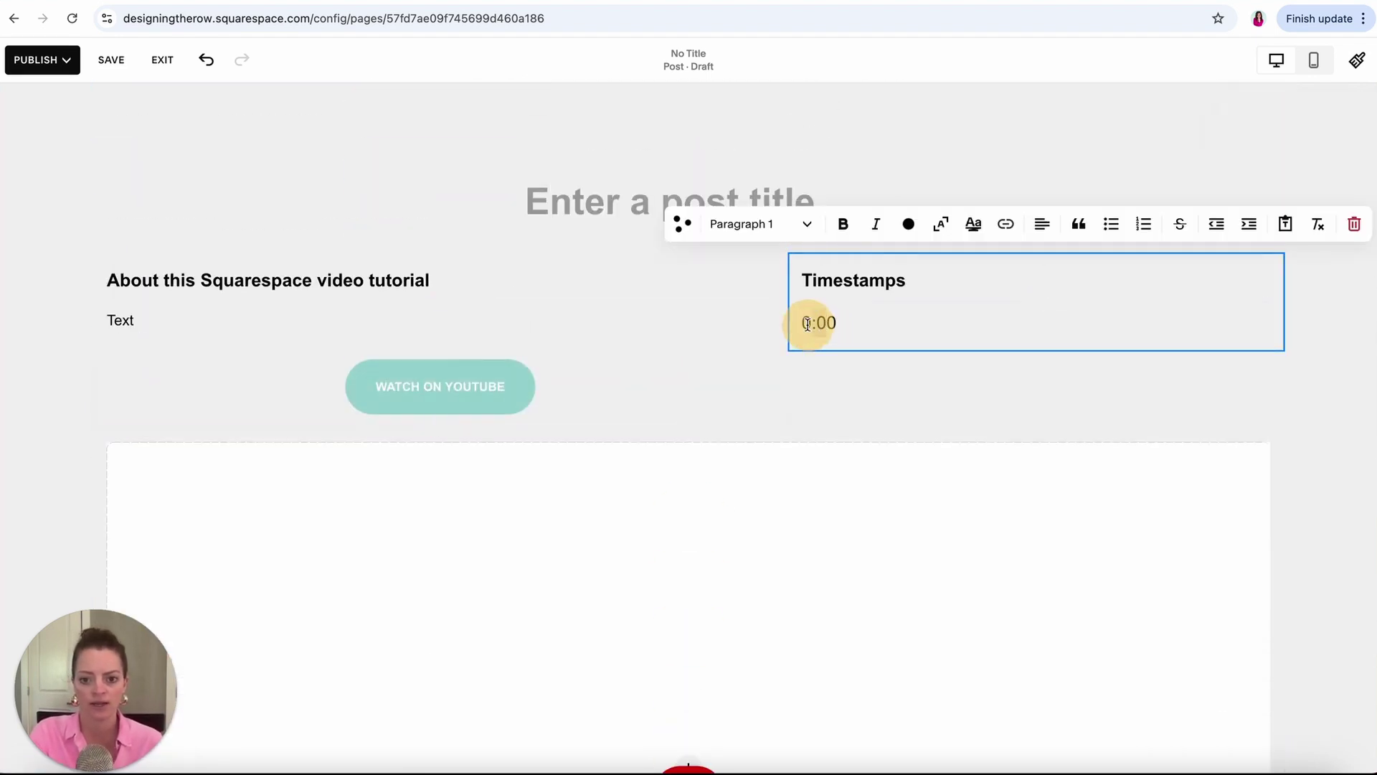
click(741, 224)
click(746, 445)
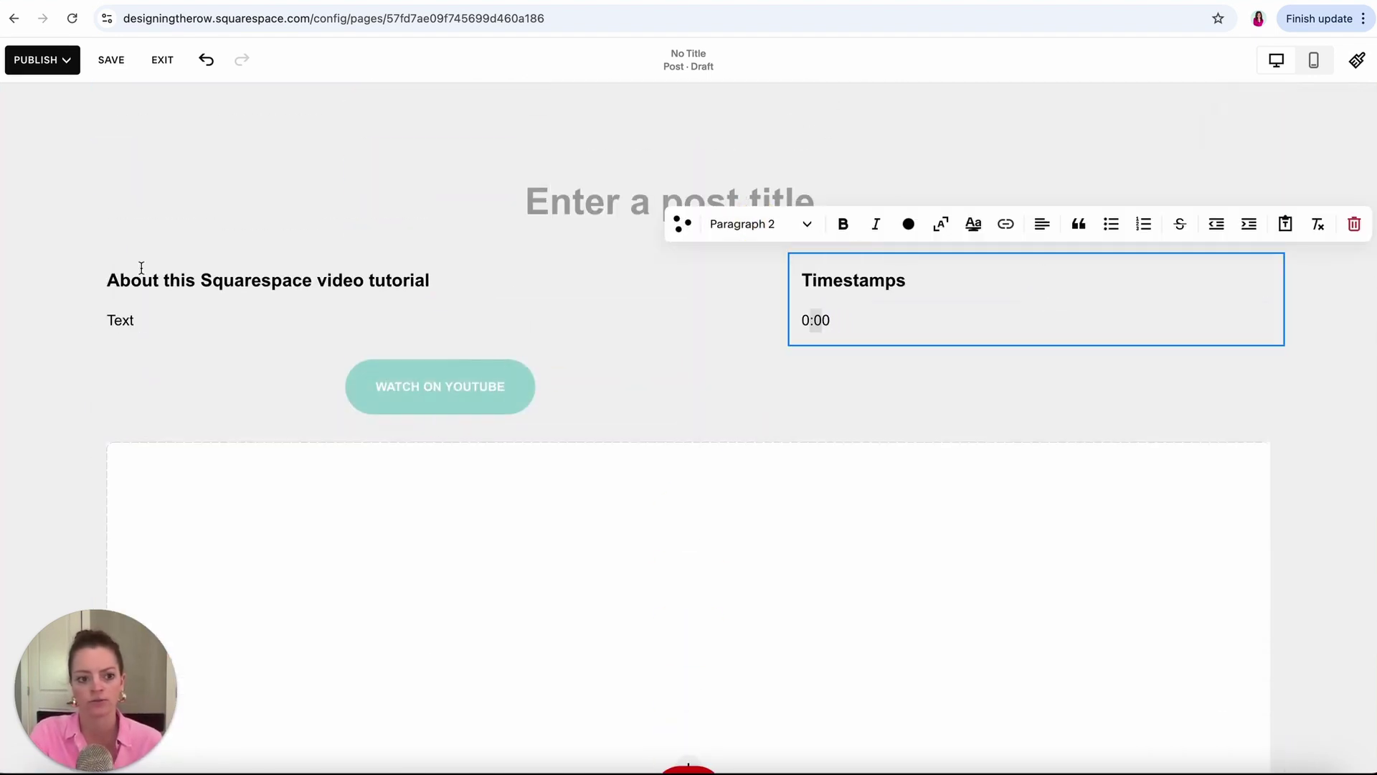
click(79, 304)
Save the post and exit the post editor.
scroll(79, 305, down, 5)
scroll(78, 307, up, 4)
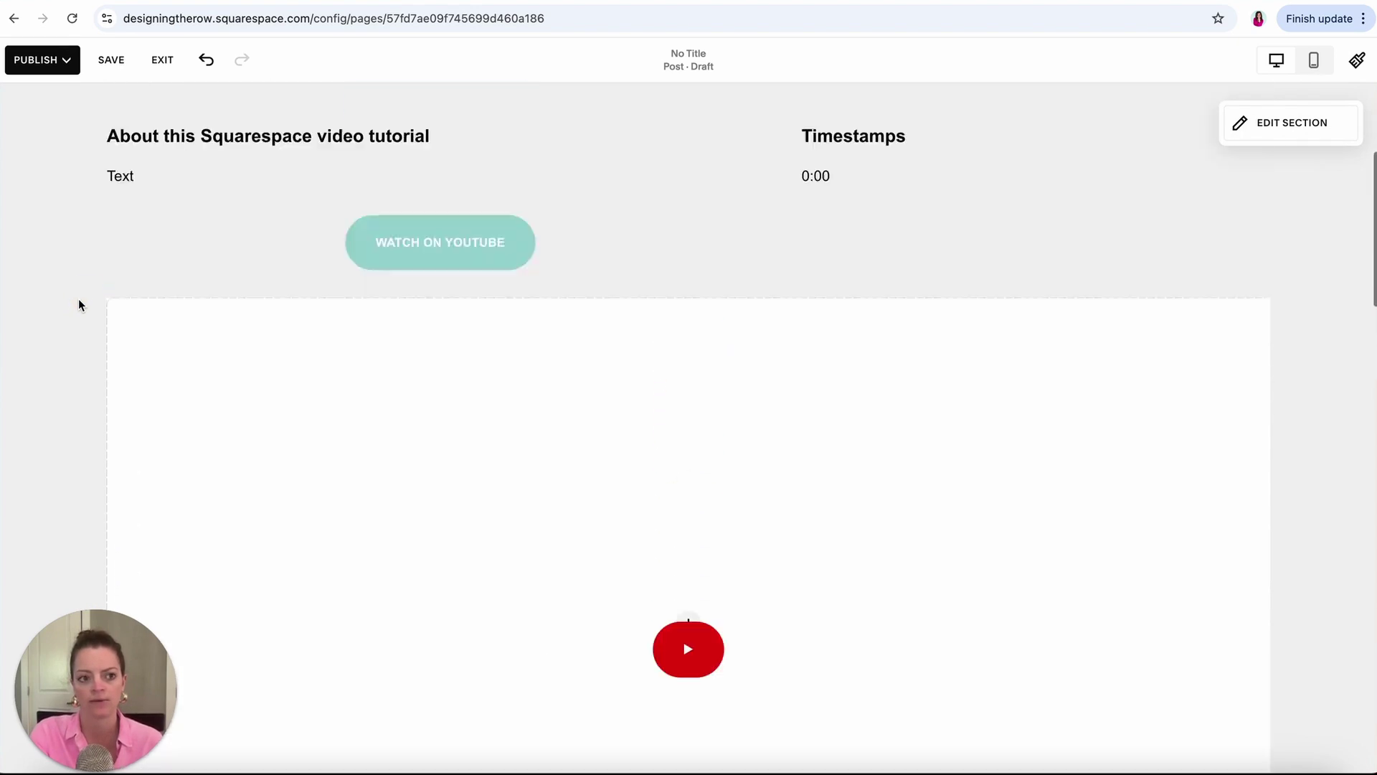
click(111, 59)
click(162, 60)
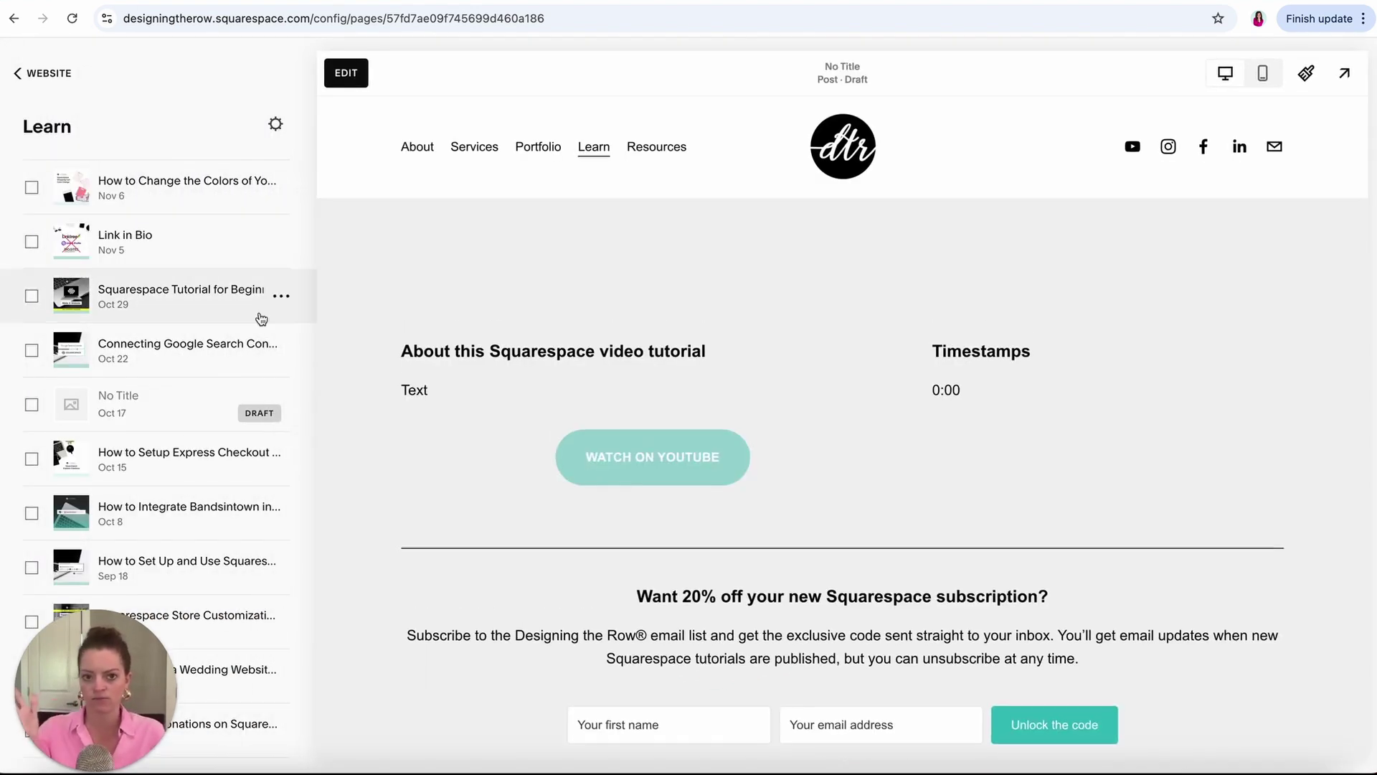
Open the 'How to write your own brand messaging' product in the Digital Downloads store.
click(44, 74)
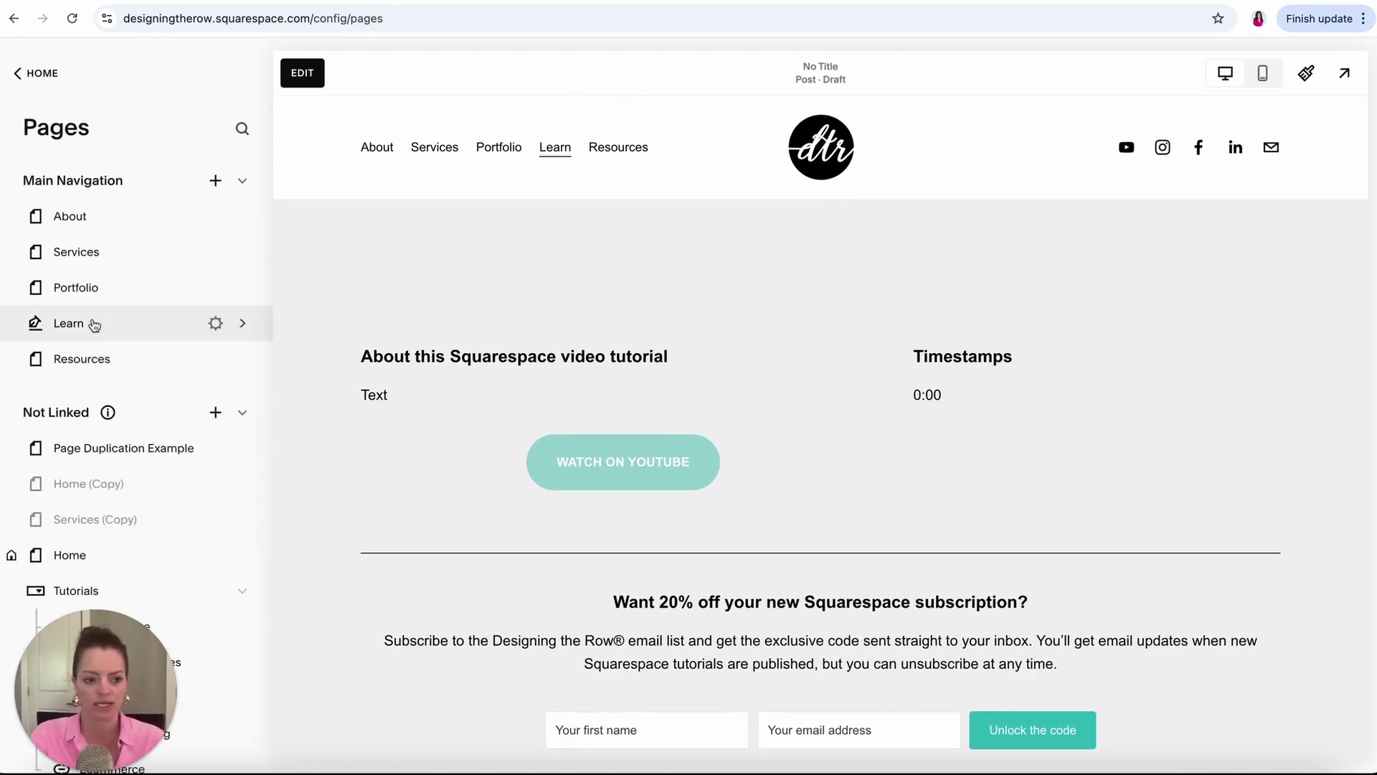
scroll(86, 386, down, 5)
scroll(86, 386, down, 15)
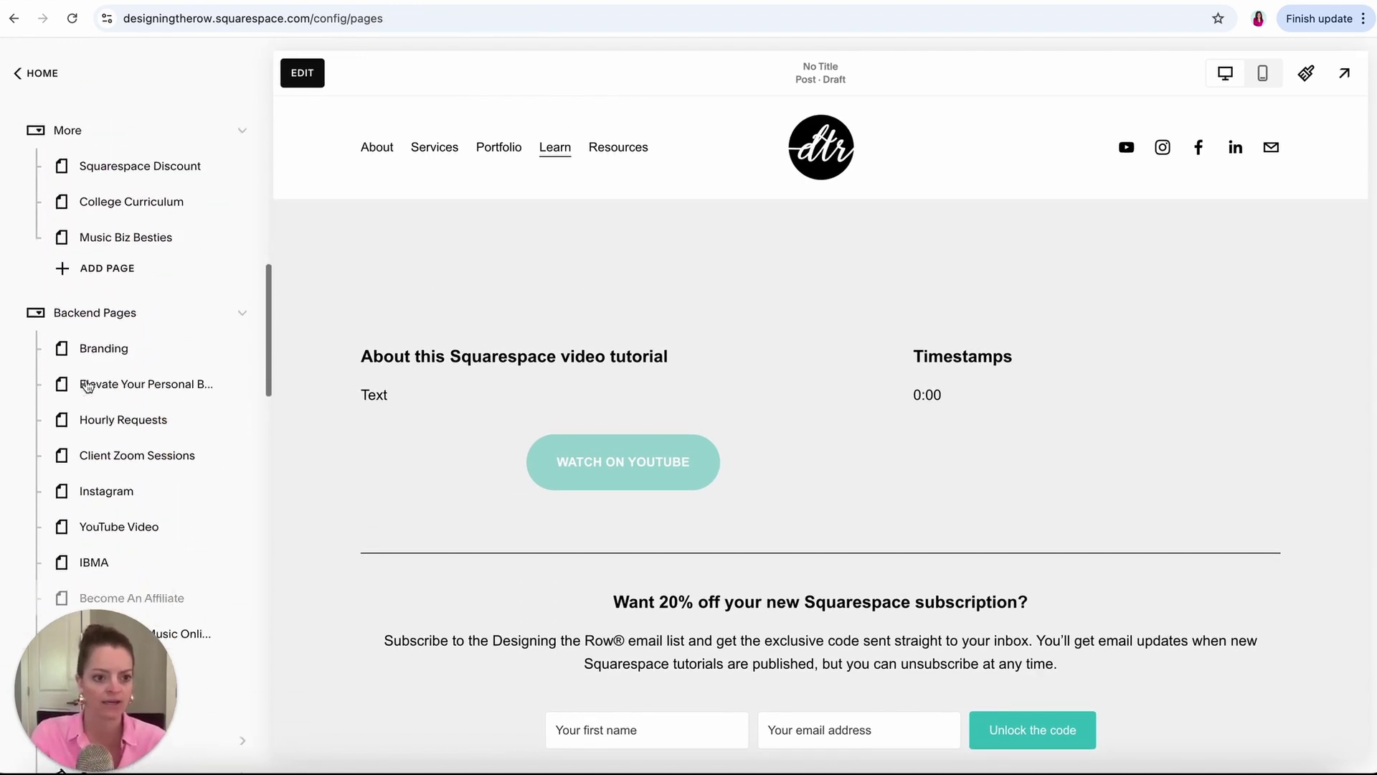
scroll(86, 385, down, 2)
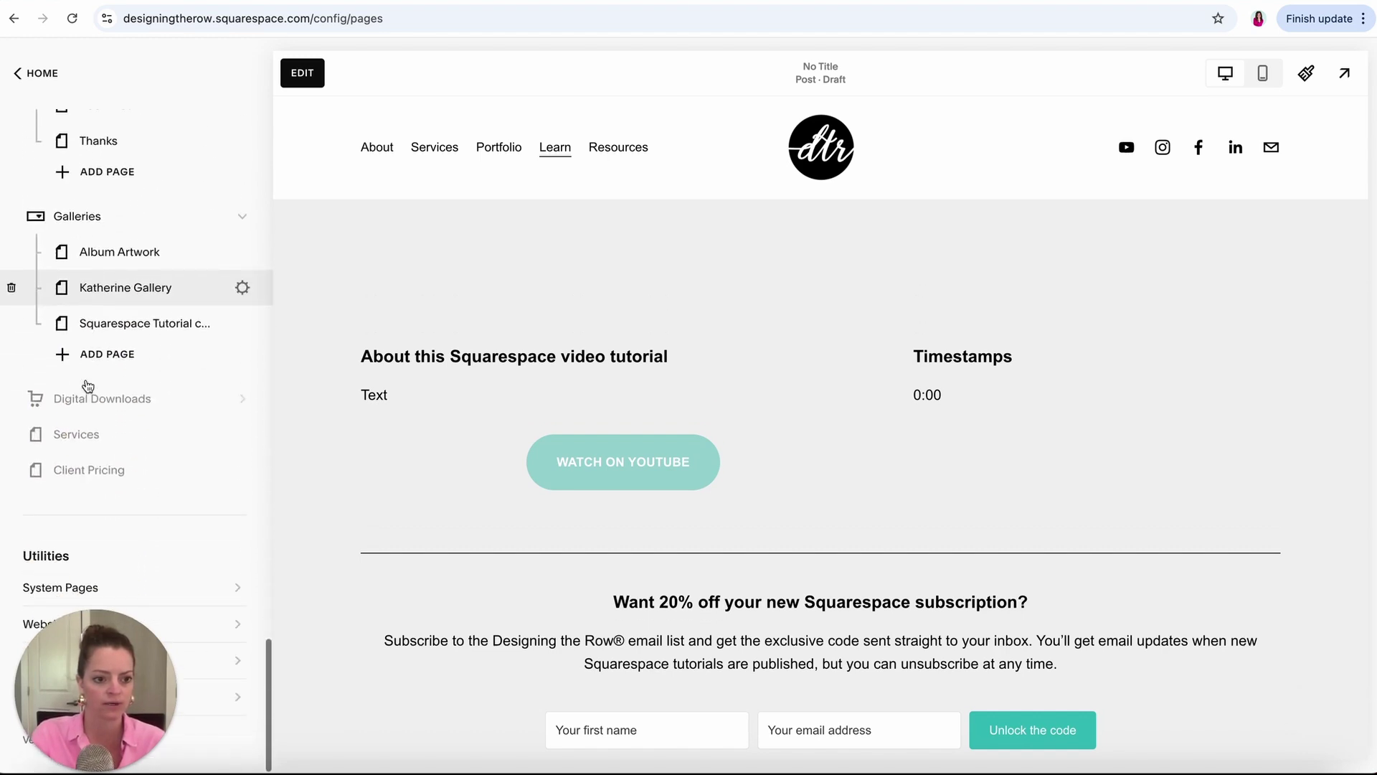
click(90, 396)
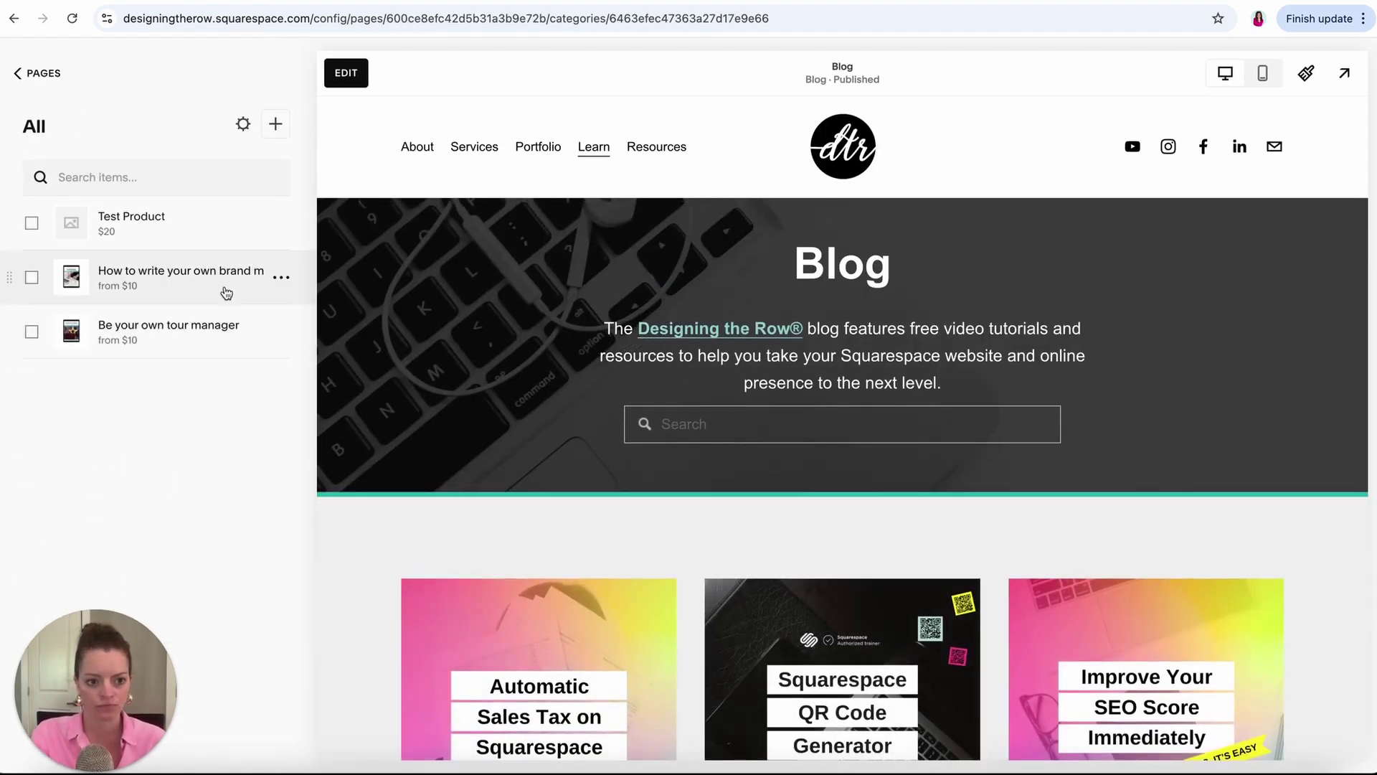
click(223, 290)
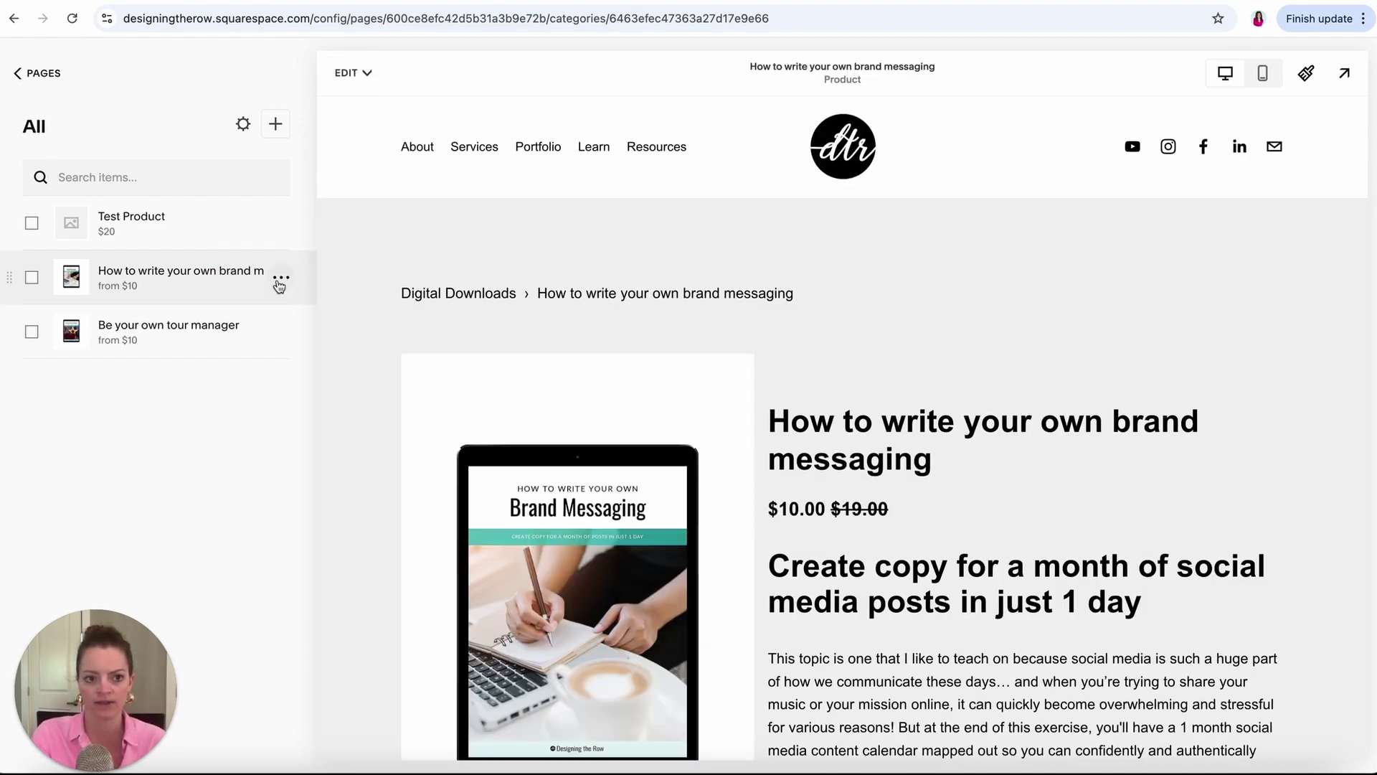
Review the product's edit details, then cancel without saving.
click(353, 73)
click(362, 126)
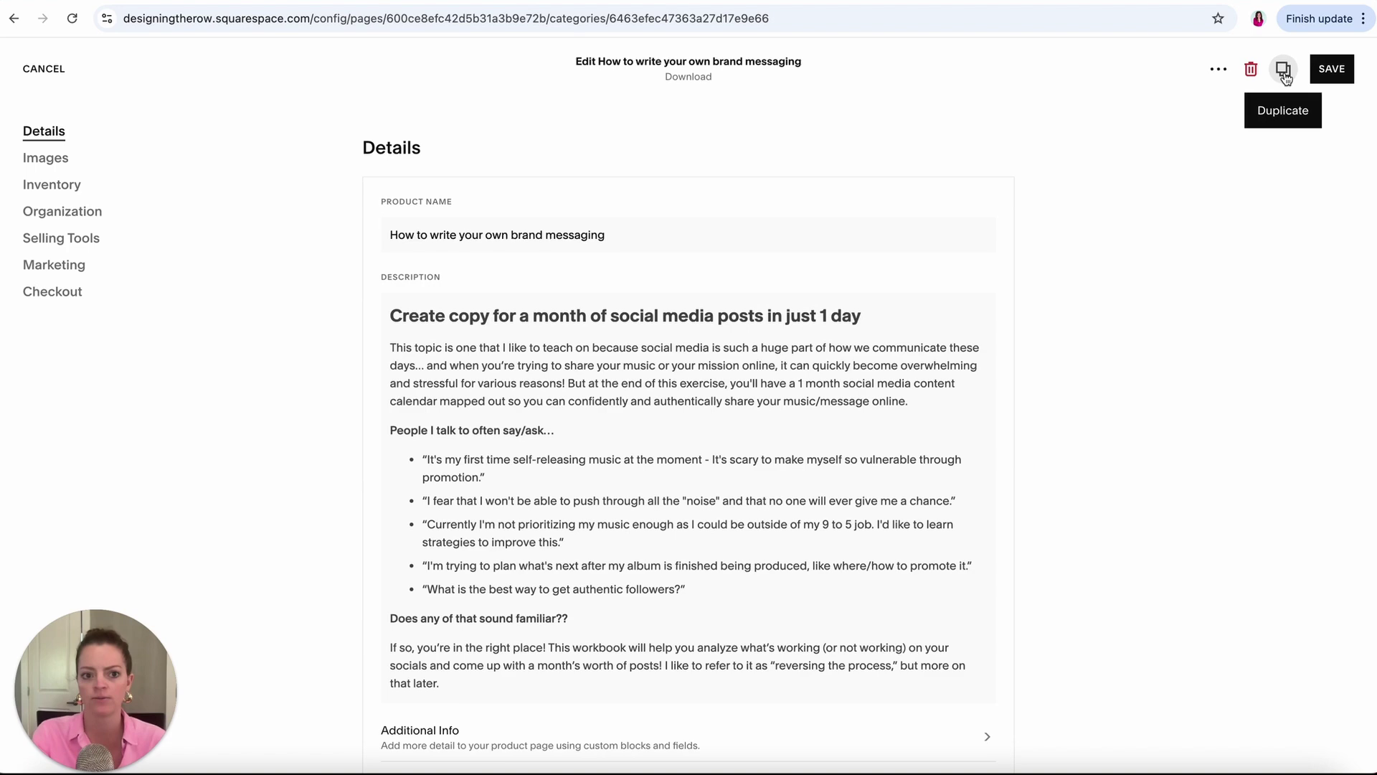
scroll(820, 274, down, 12)
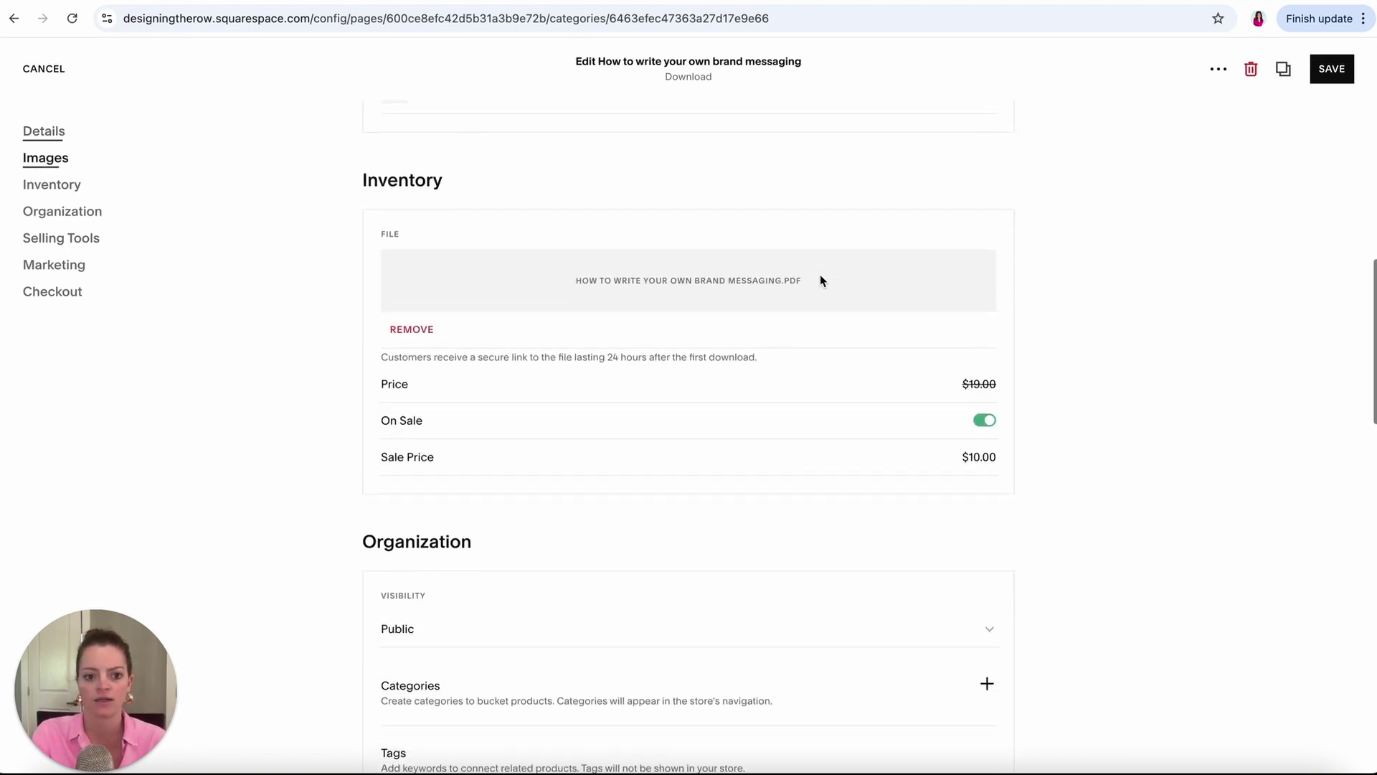
scroll(820, 274, down, 5)
scroll(820, 275, up, 20)
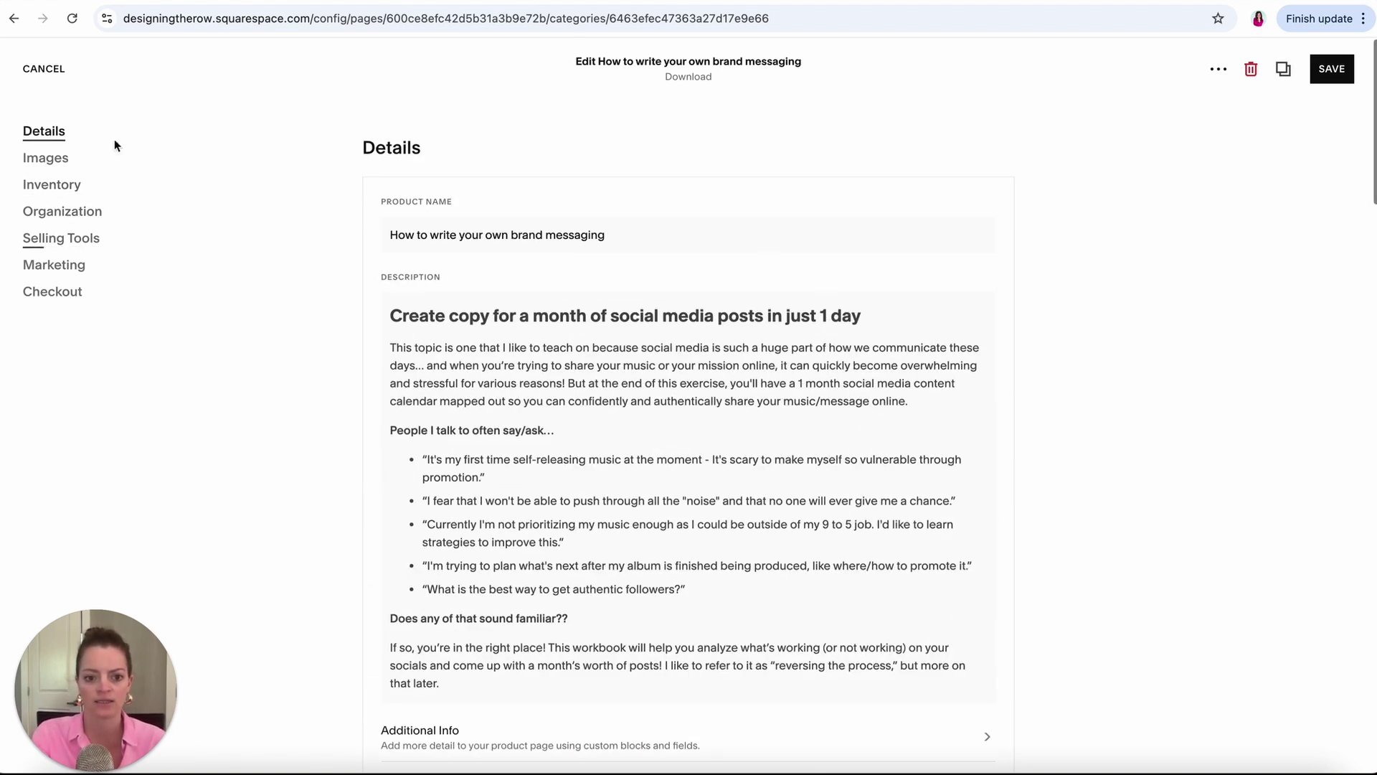
click(43, 69)
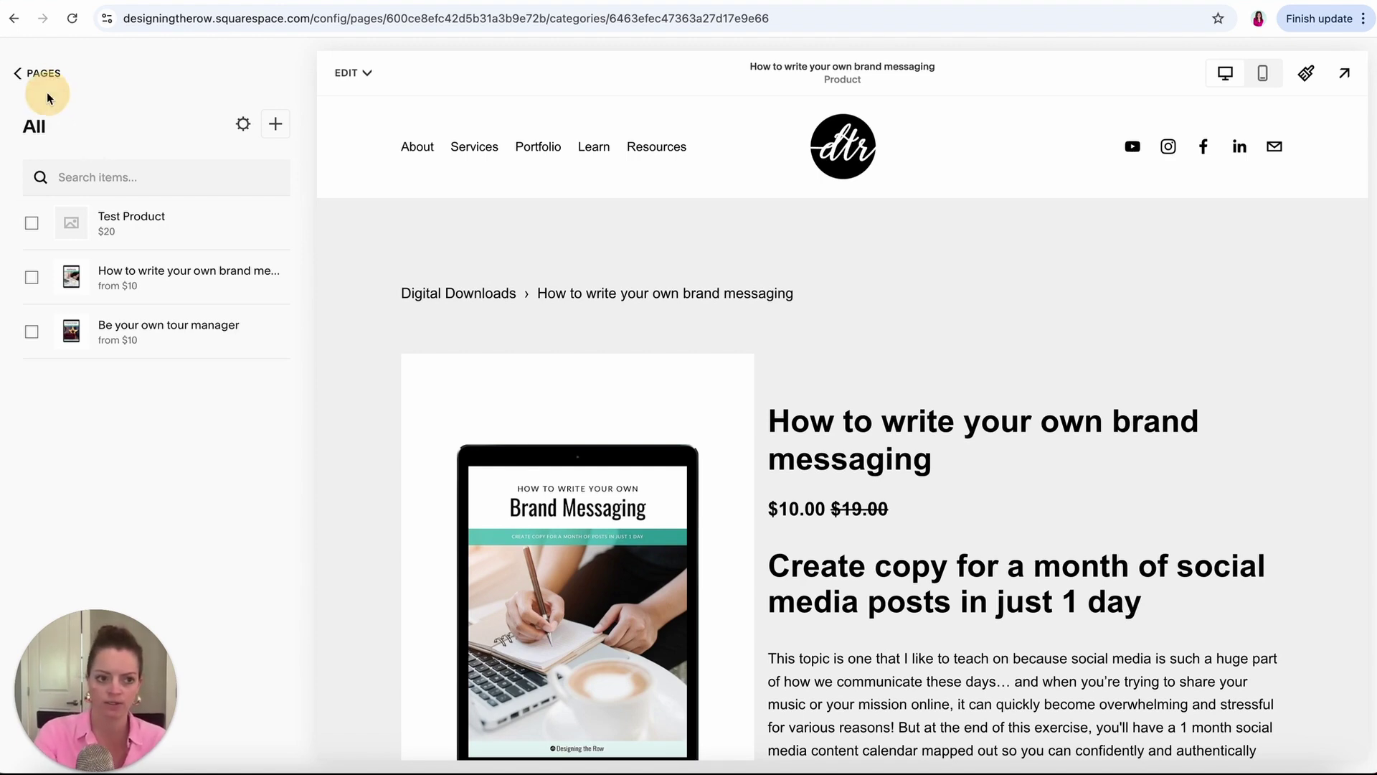
Go back to the Pages list and open the Page Duplication Example page.
click(43, 73)
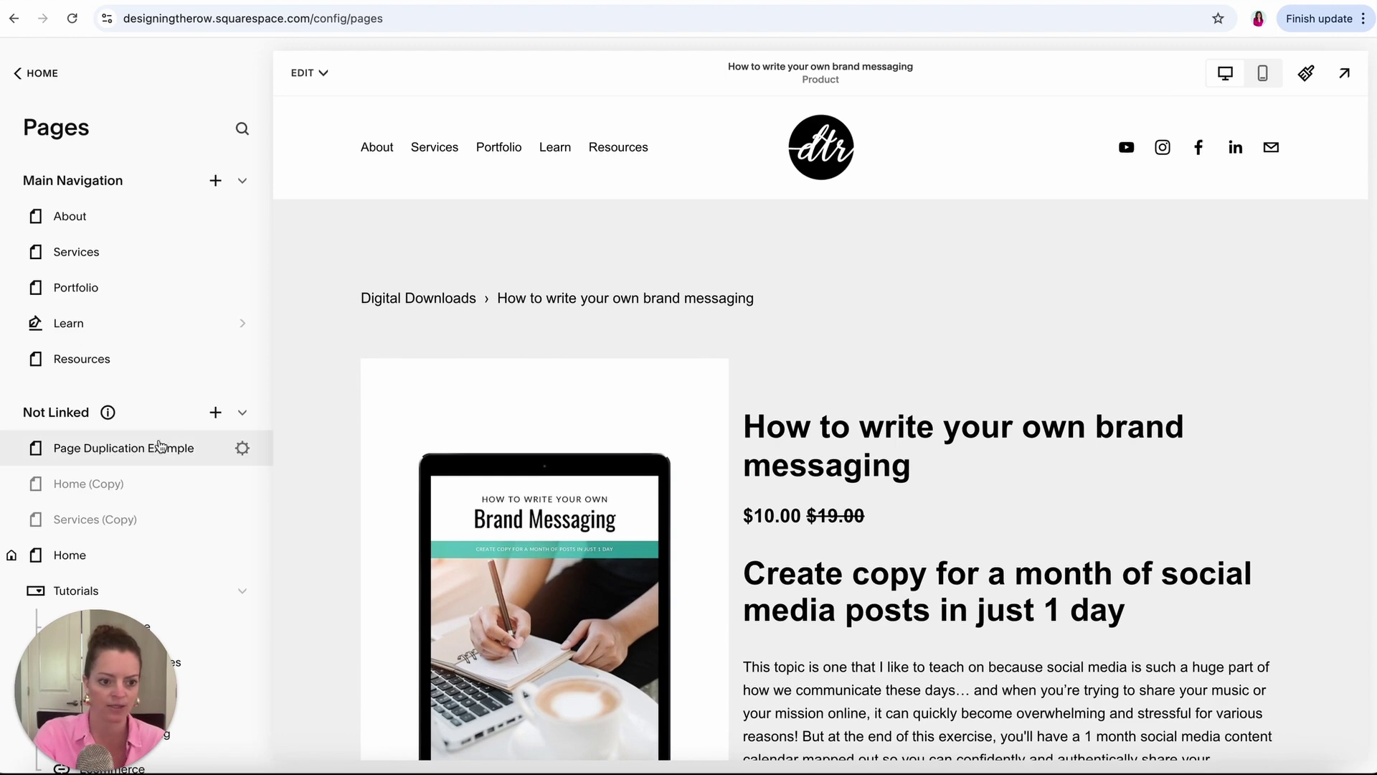
click(144, 447)
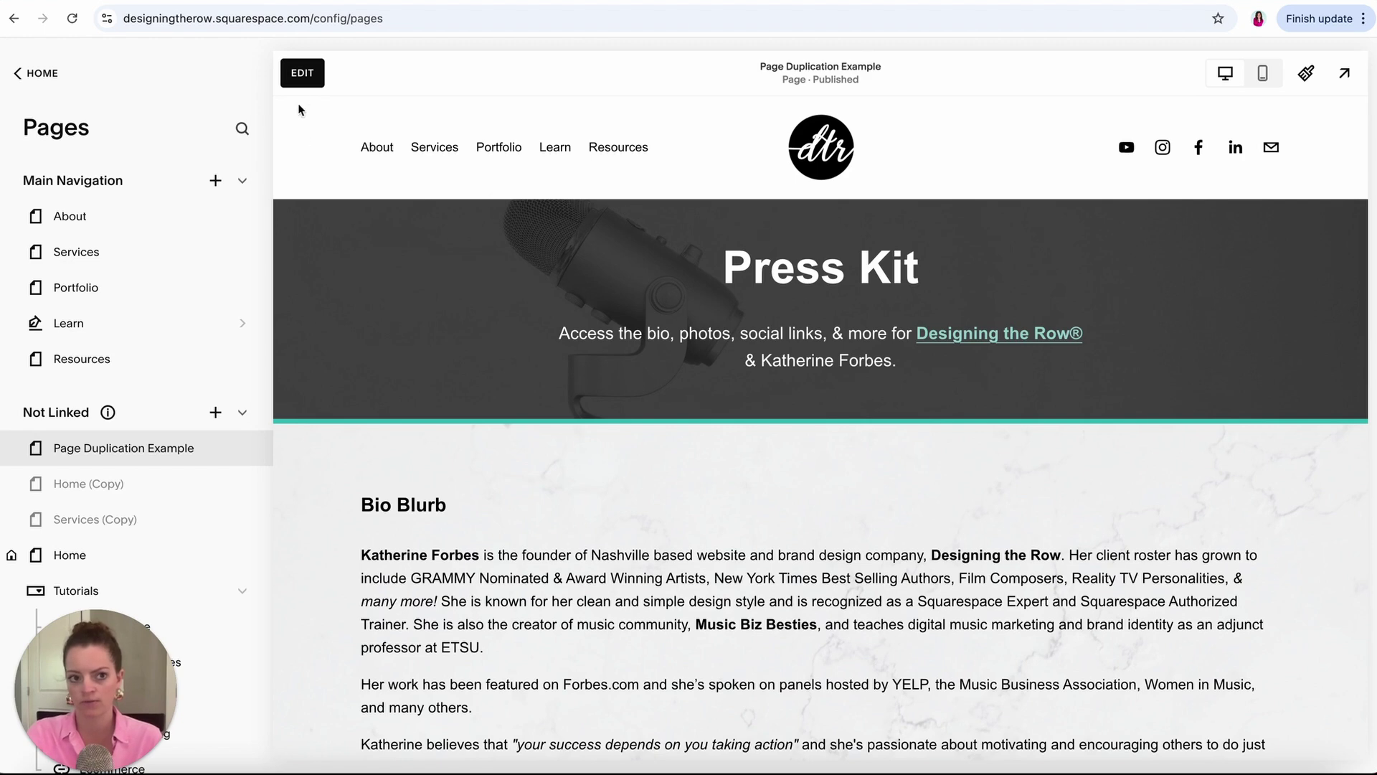
Save the Press Kit header section to This Site's saved sections.
click(303, 71)
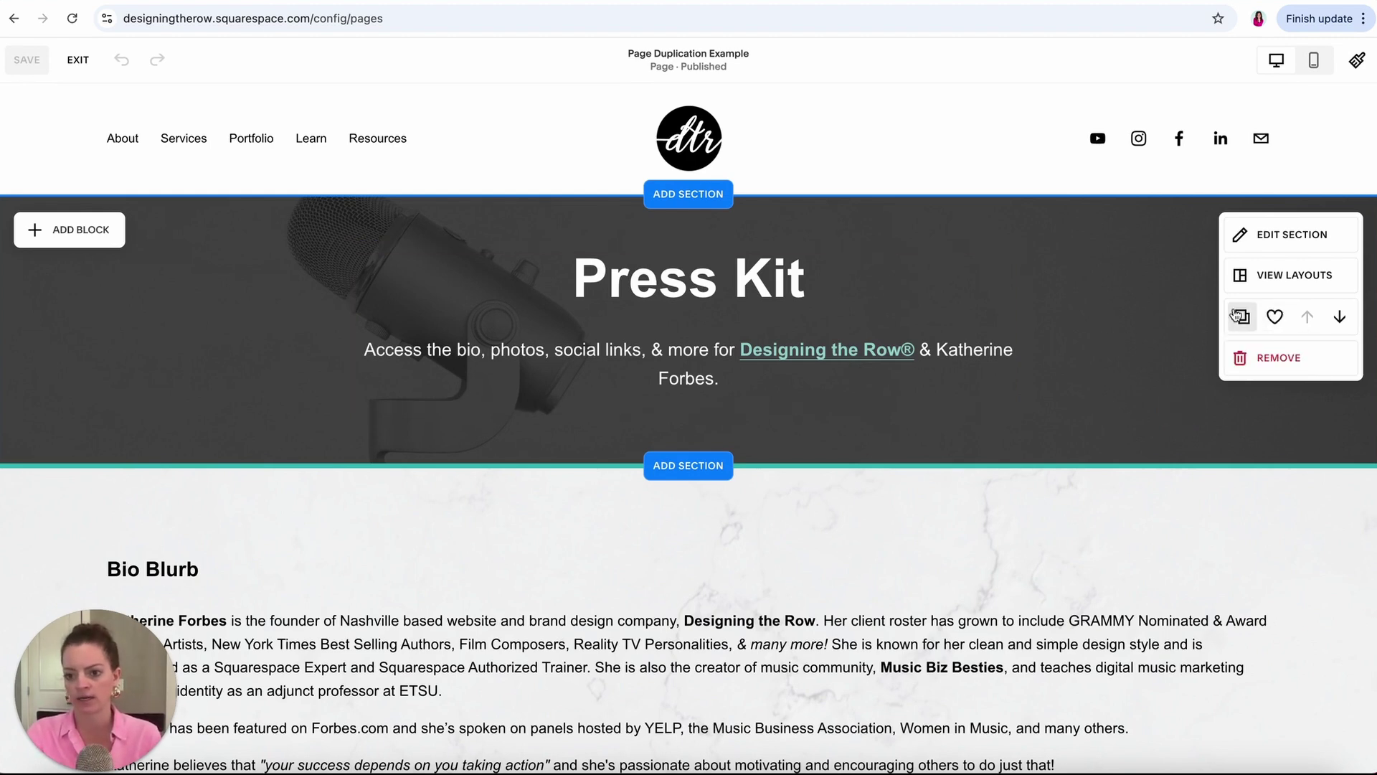
click(1277, 320)
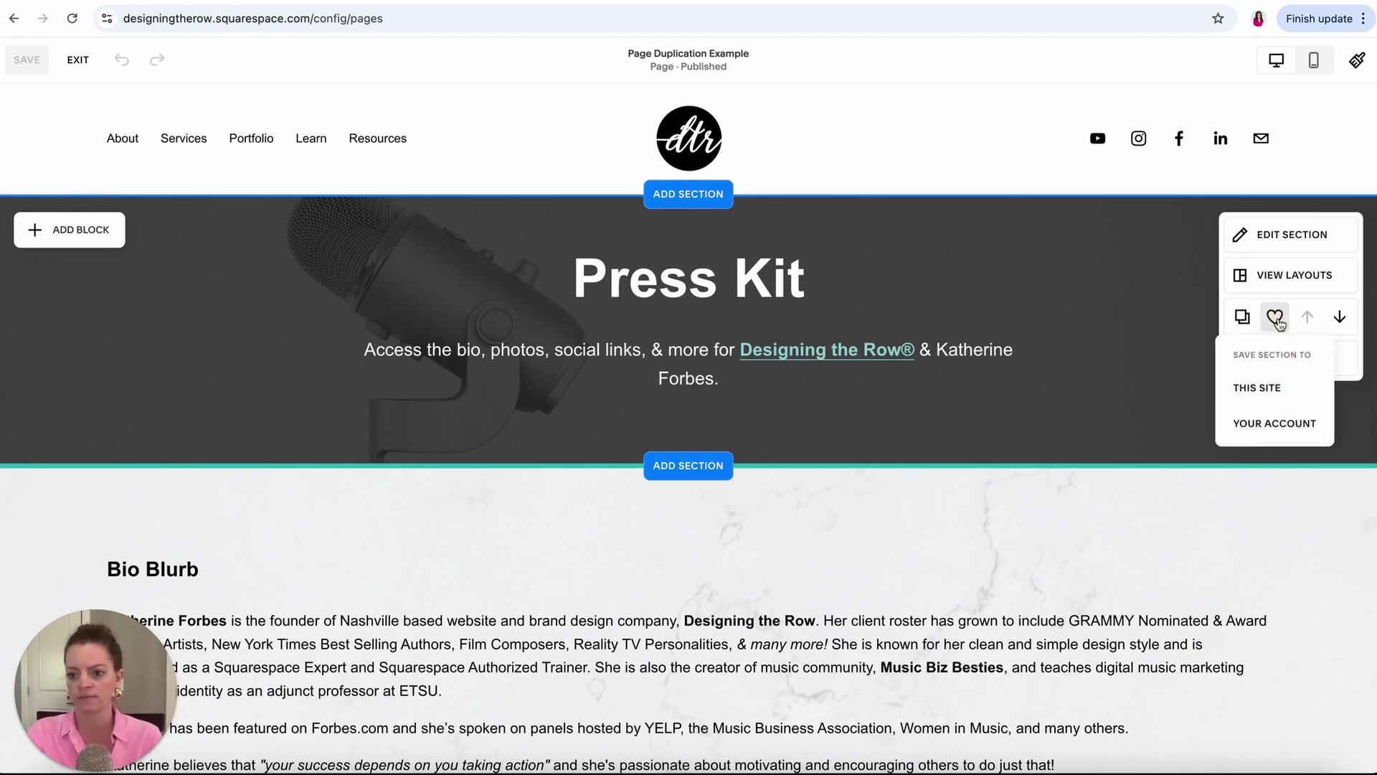
click(1294, 393)
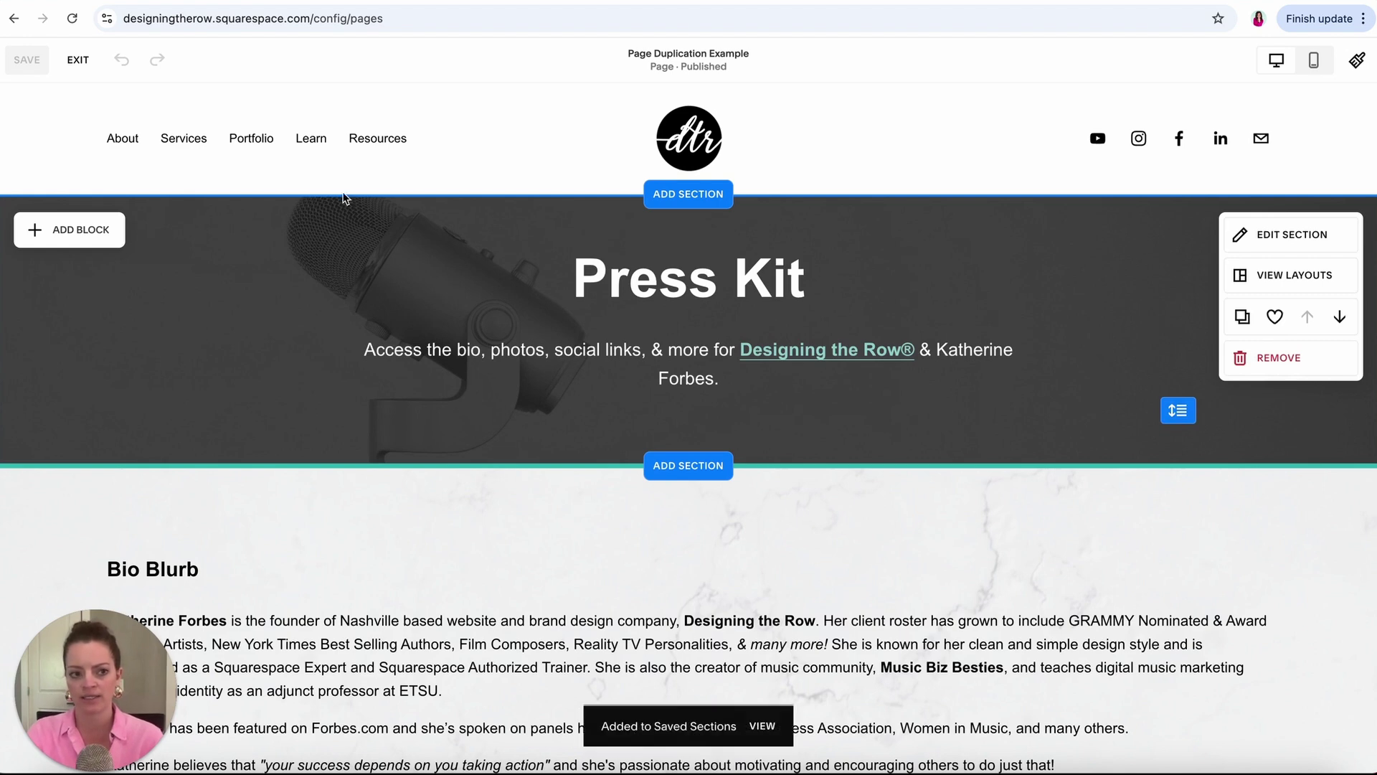
Leave the editor, open the Squarespace Discount page in the More folder, and edit it.
click(81, 60)
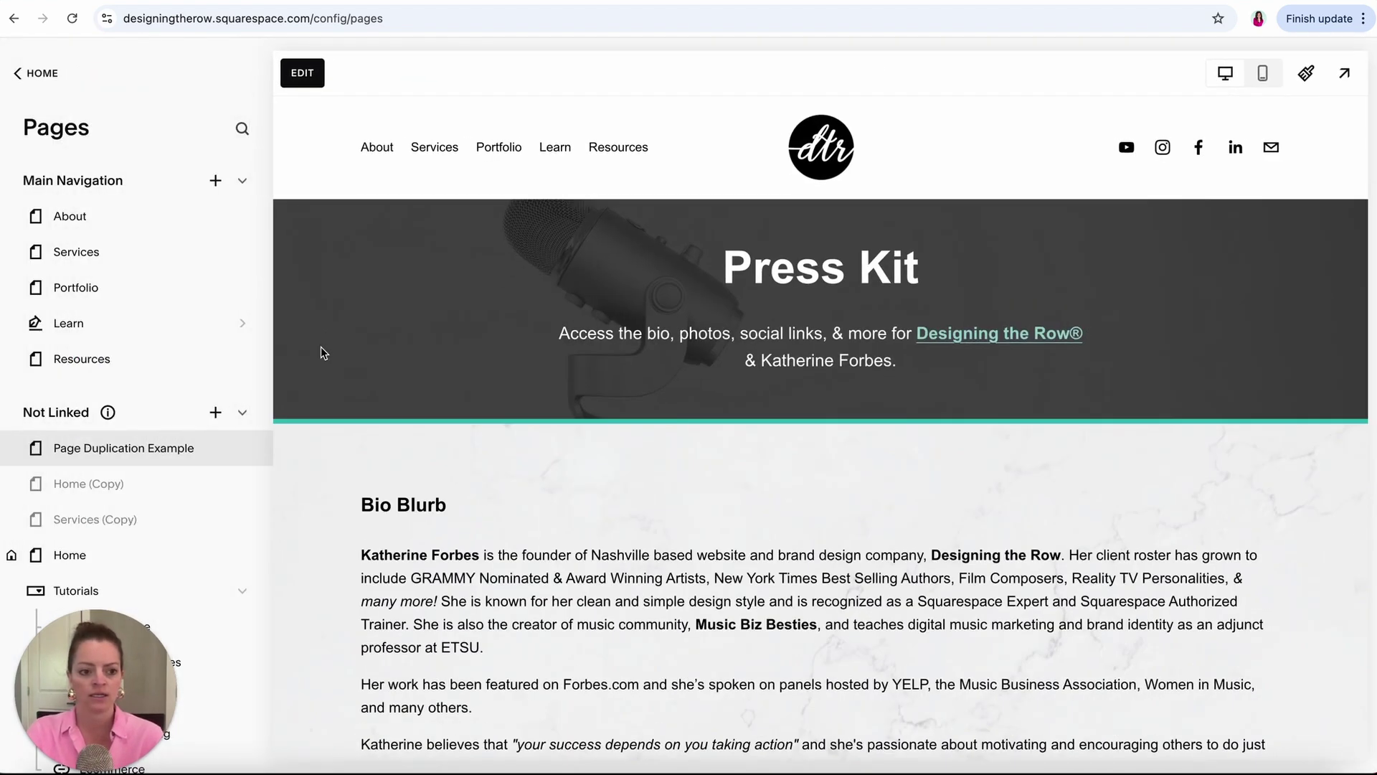
scroll(131, 497, down, 6)
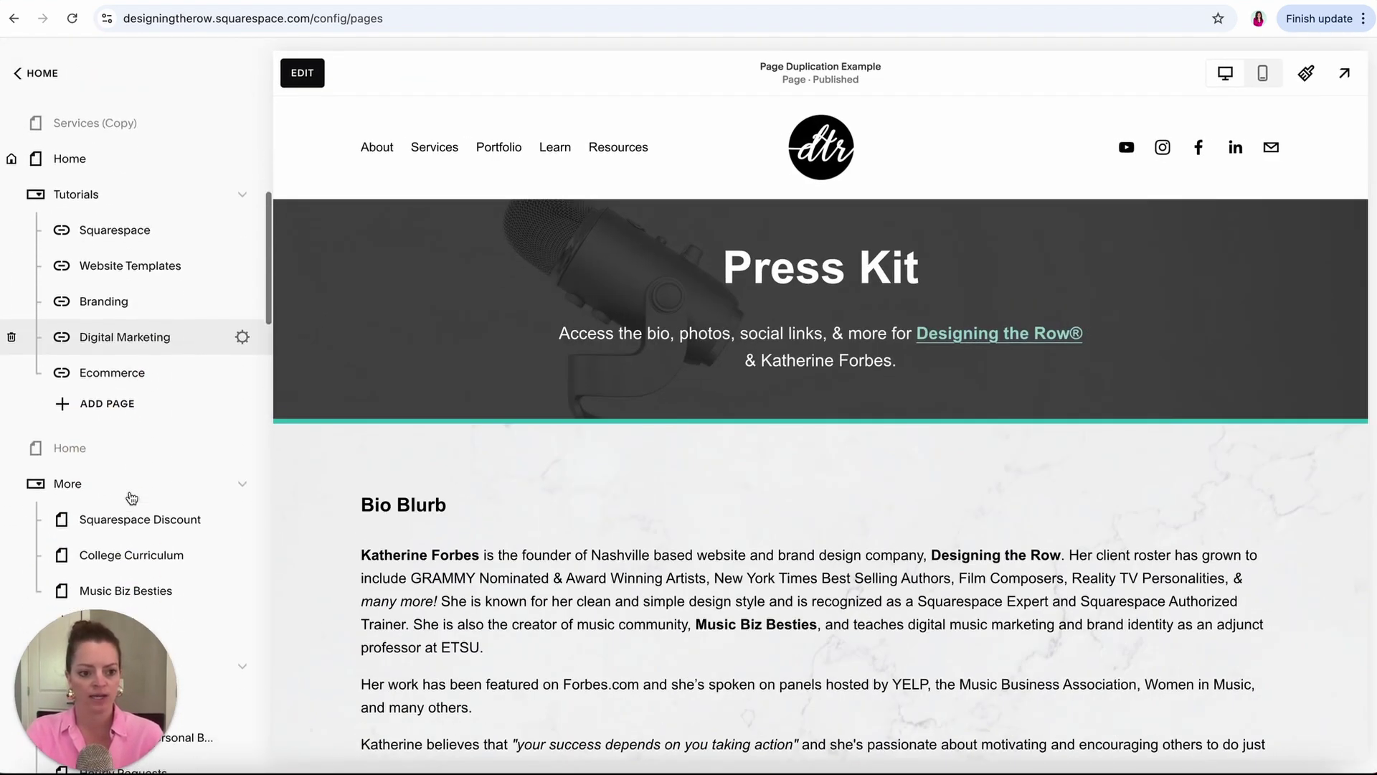
scroll(131, 497, down, 1)
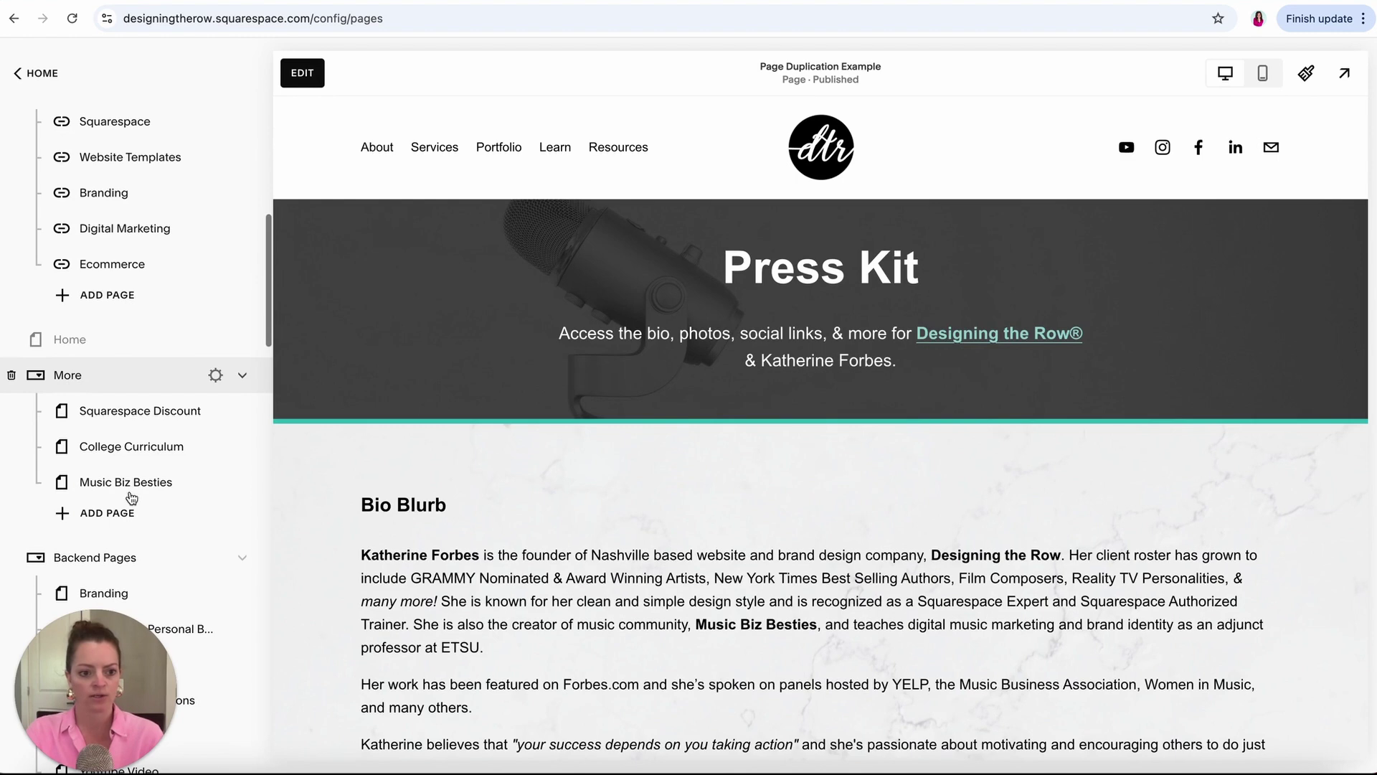
click(150, 428)
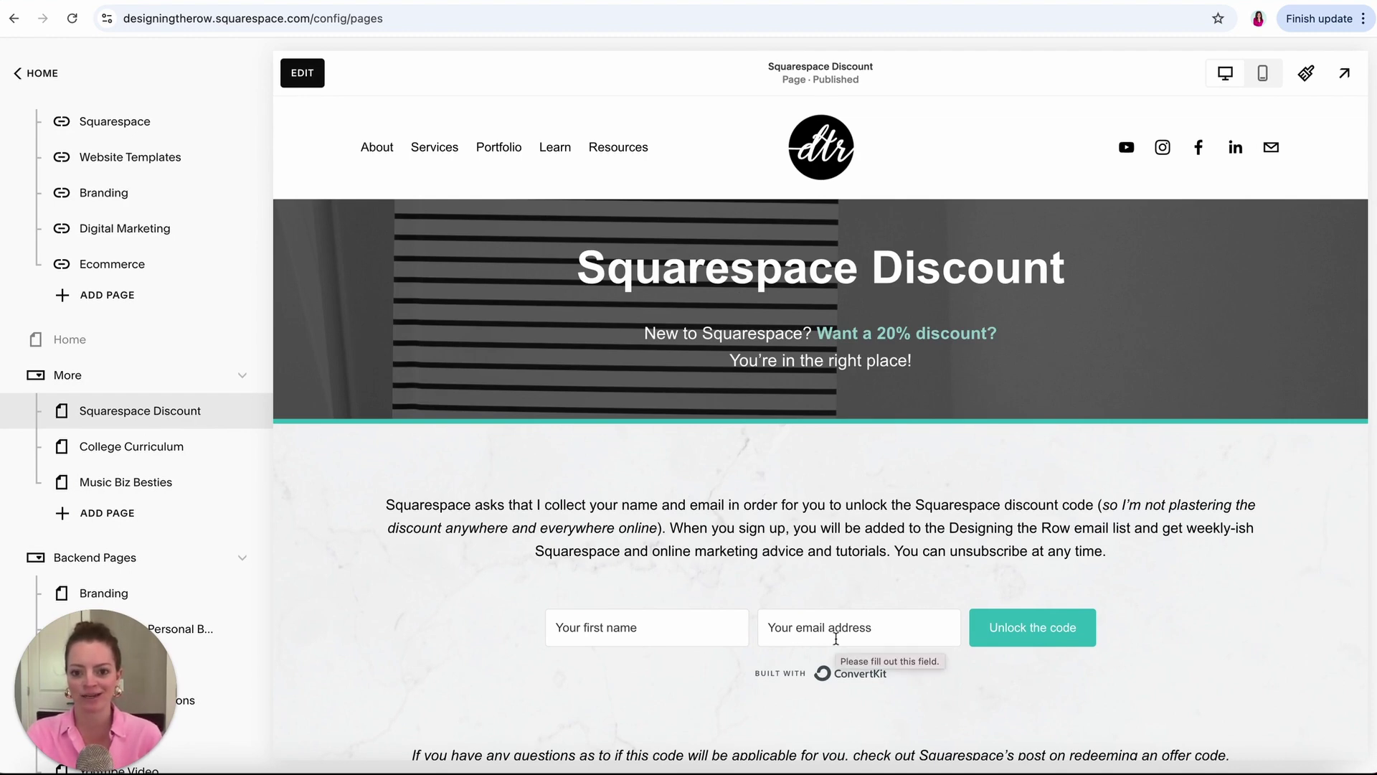
click(308, 73)
Insert the saved Press Kit section below the sign-up form, just above the footer.
scroll(1092, 430, down, 7)
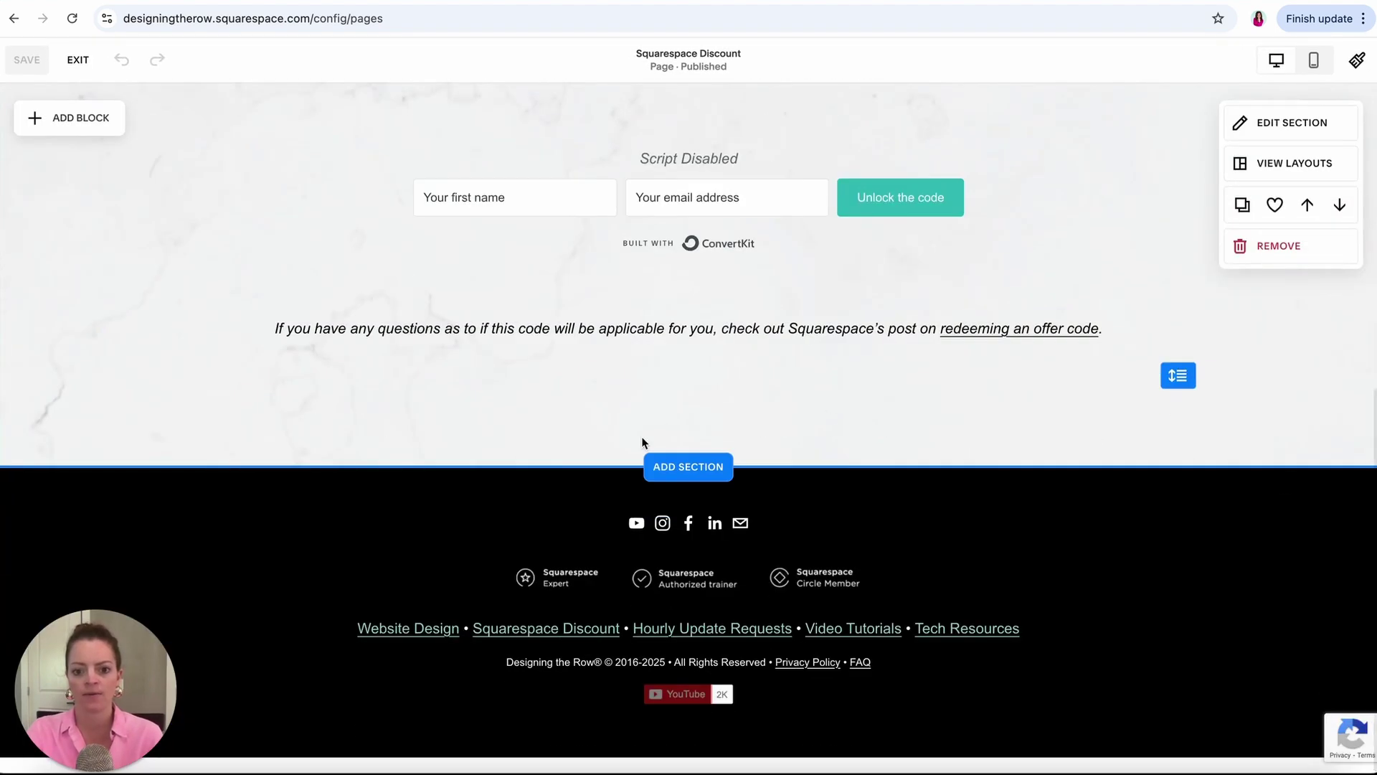
click(674, 467)
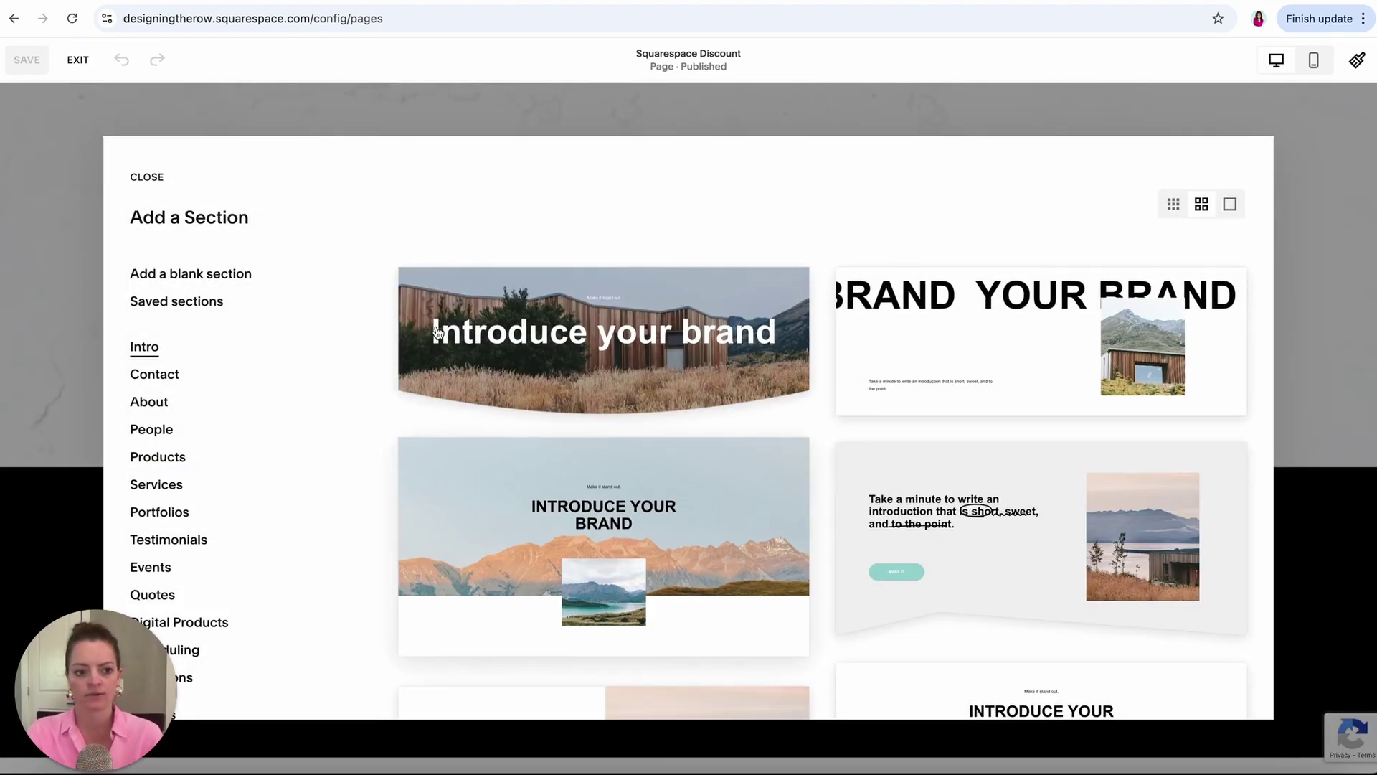
click(162, 304)
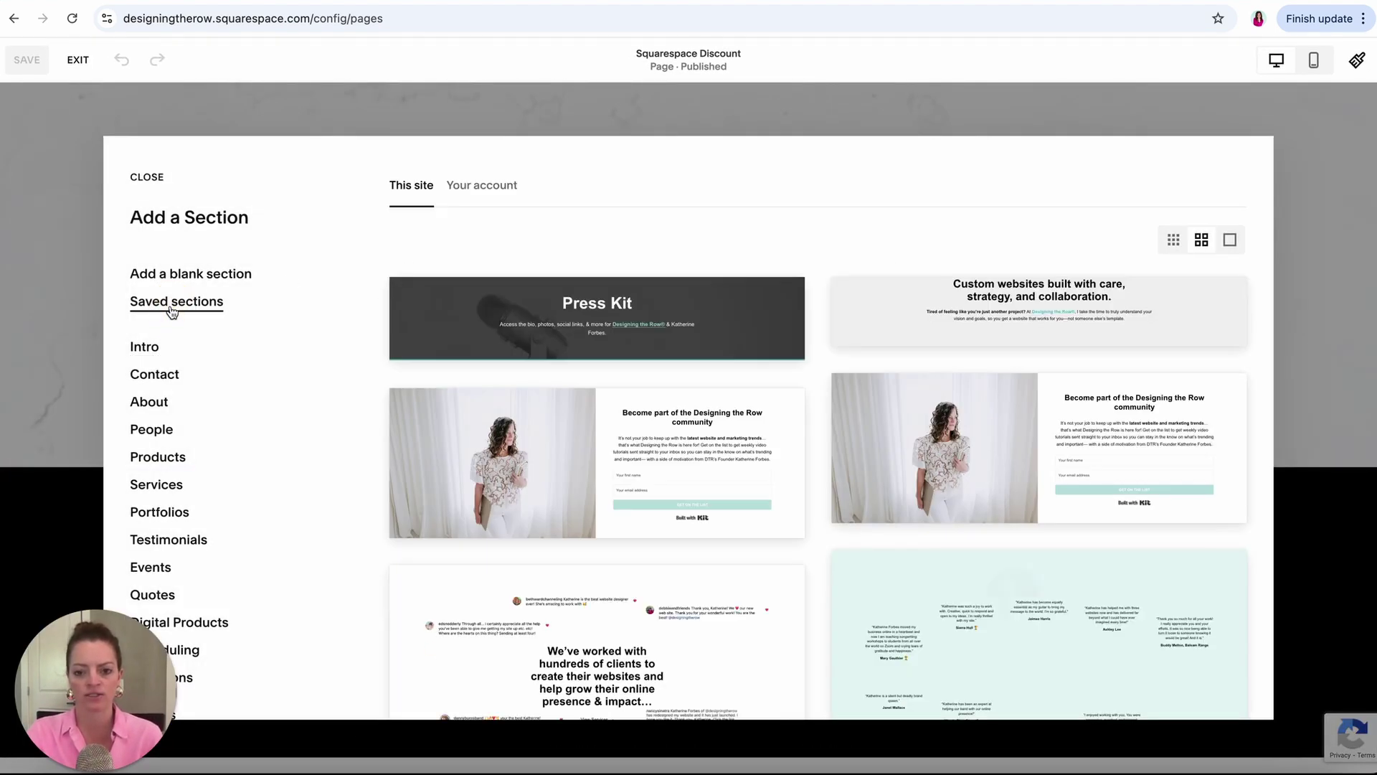
scroll(884, 439, down, 15)
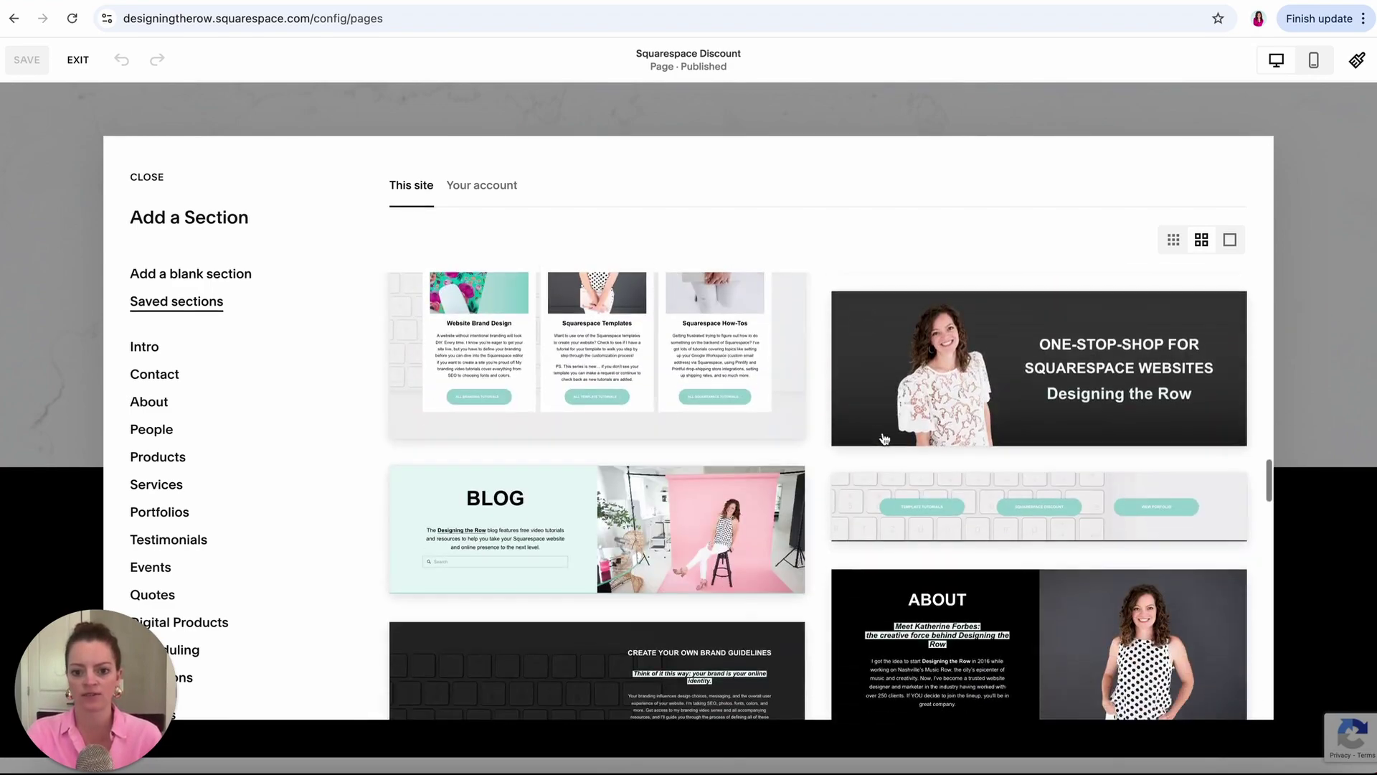
scroll(884, 436, up, 15)
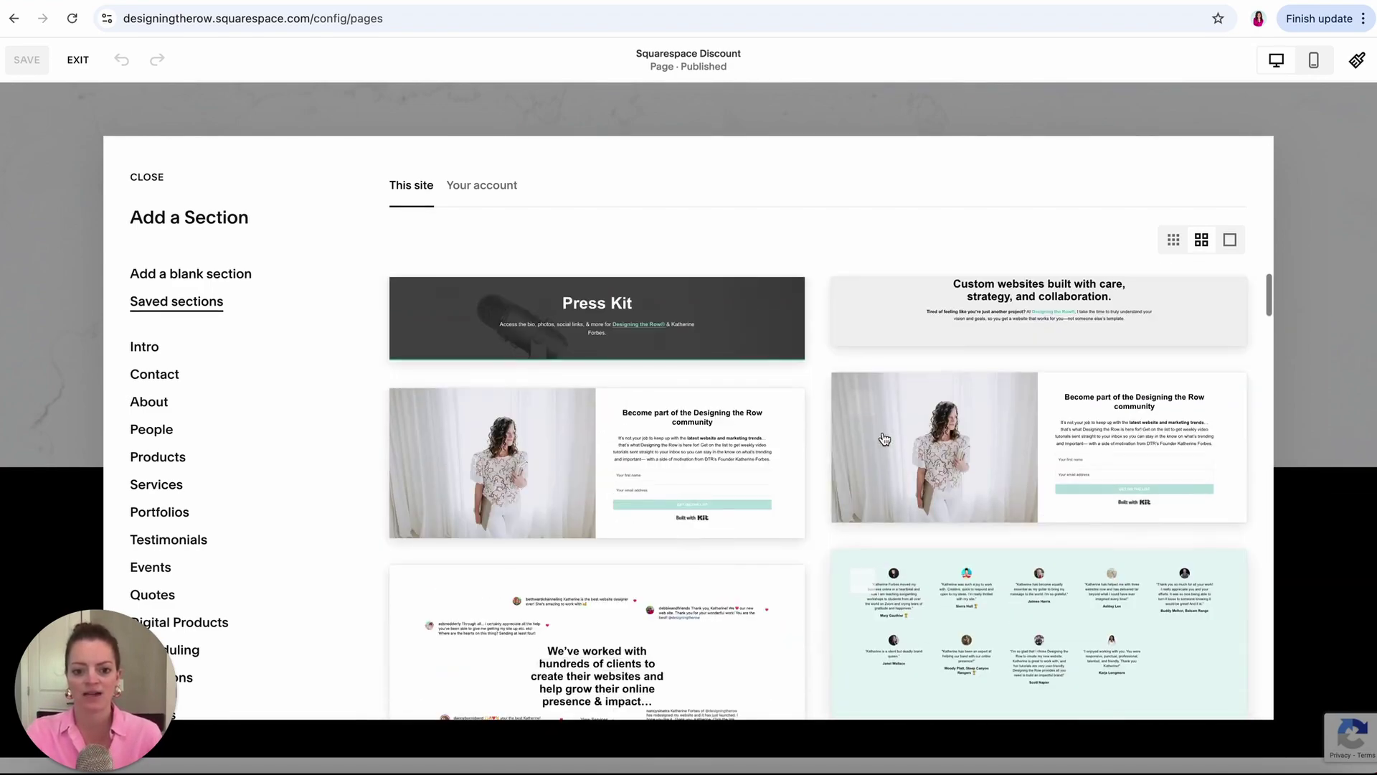
click(577, 330)
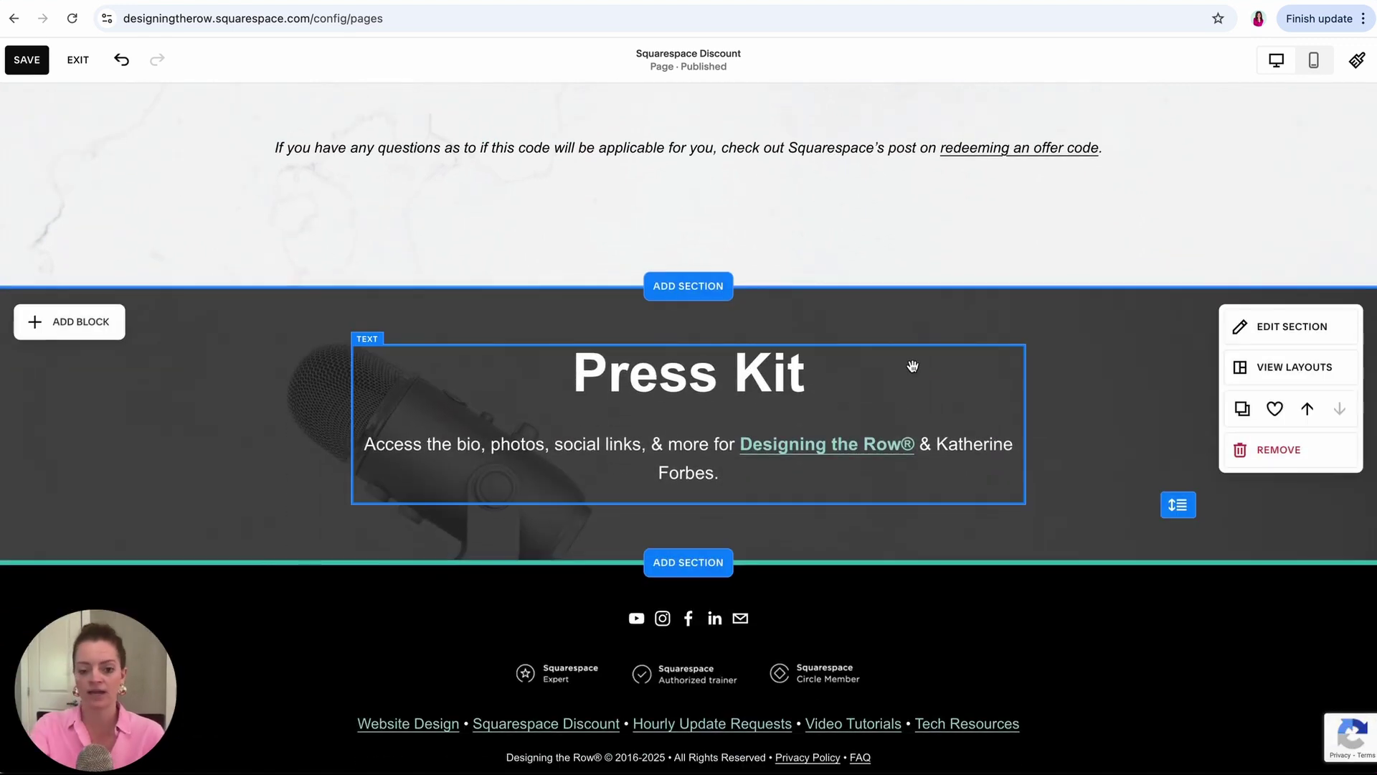
Change the 'Press Kit' heading to 'Title Page'.
click(855, 369)
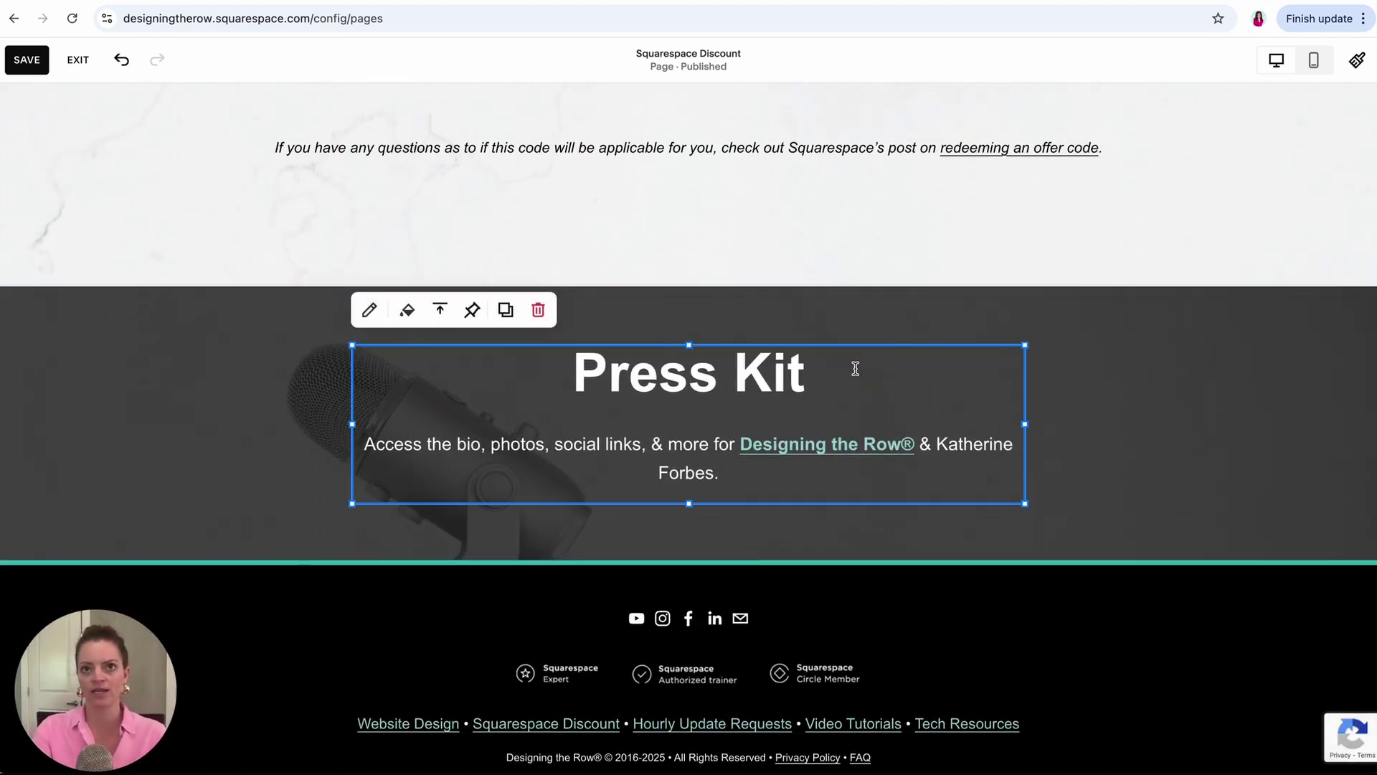
click(856, 369)
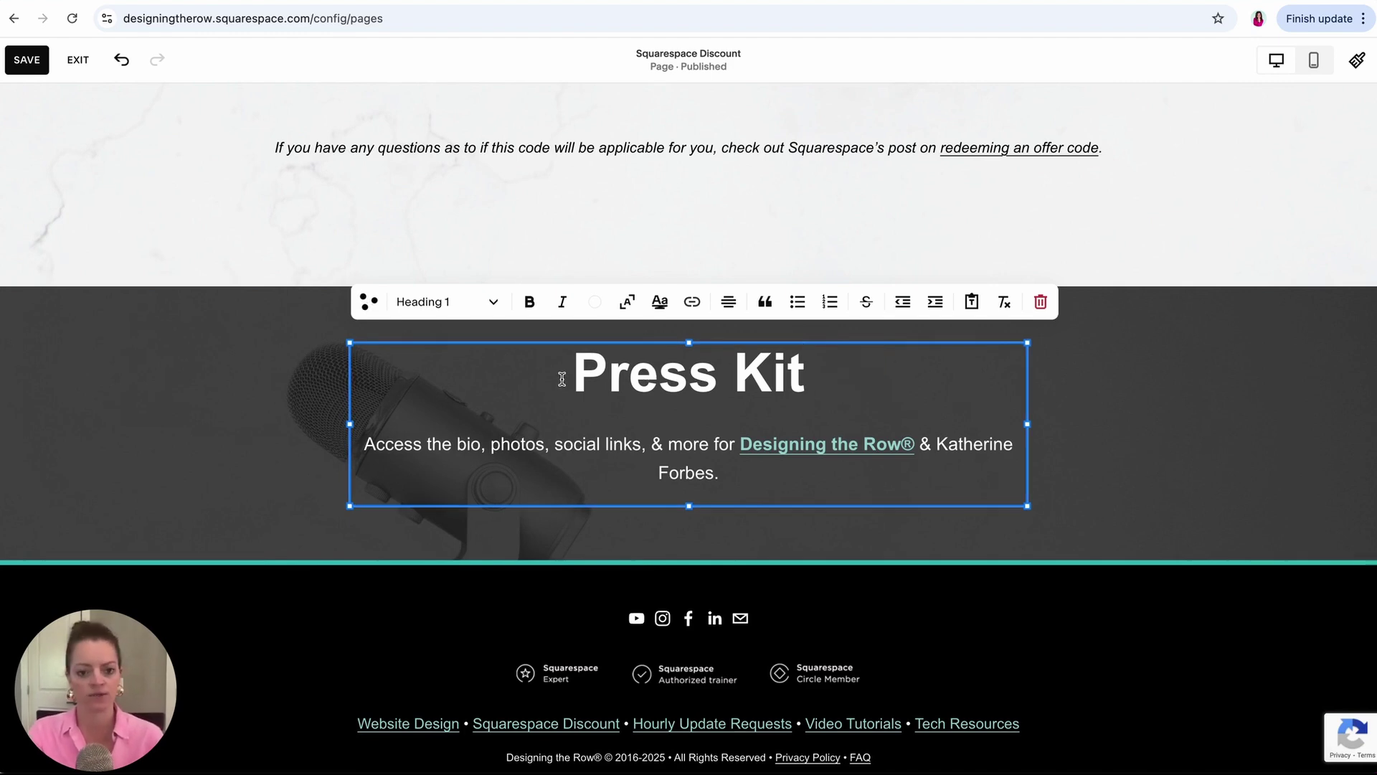
drag(560, 378, 823, 377)
text(Titl)
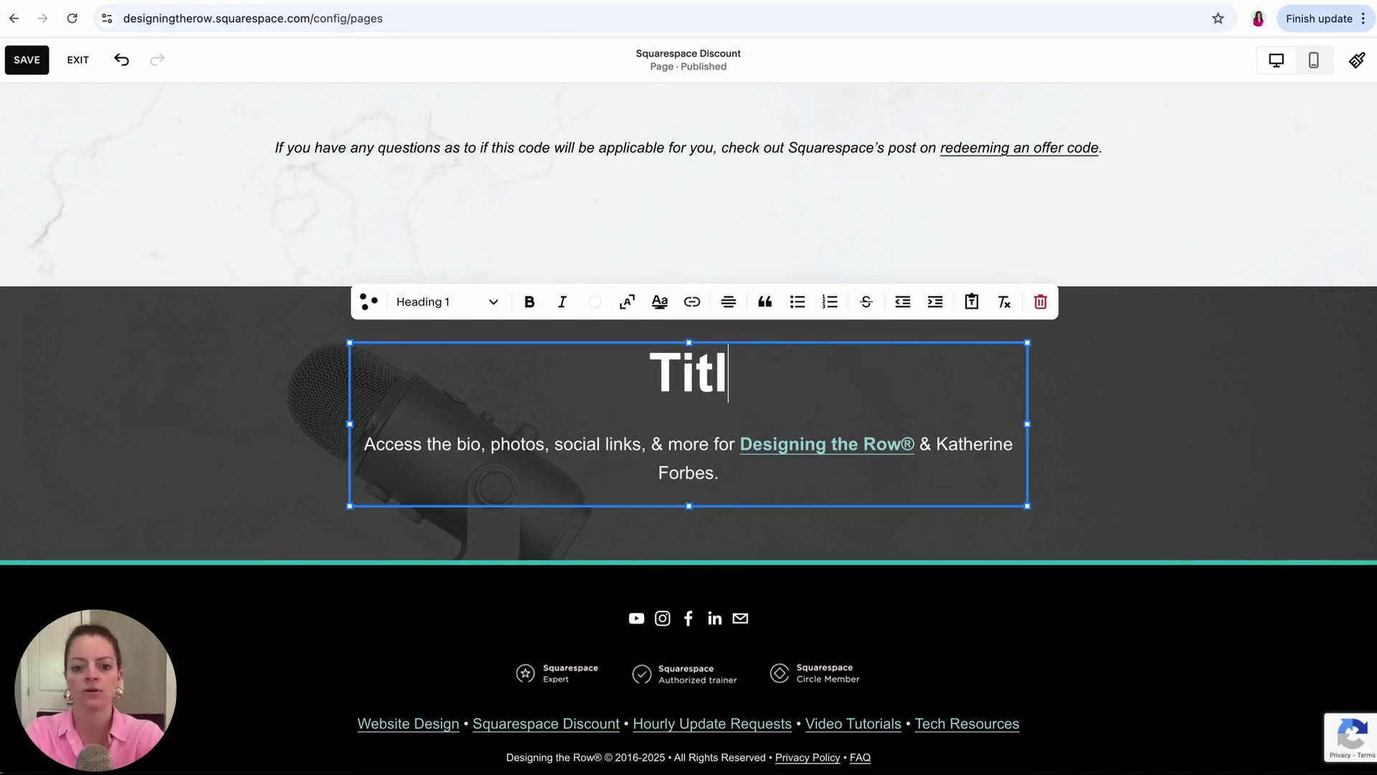
text(e Page)
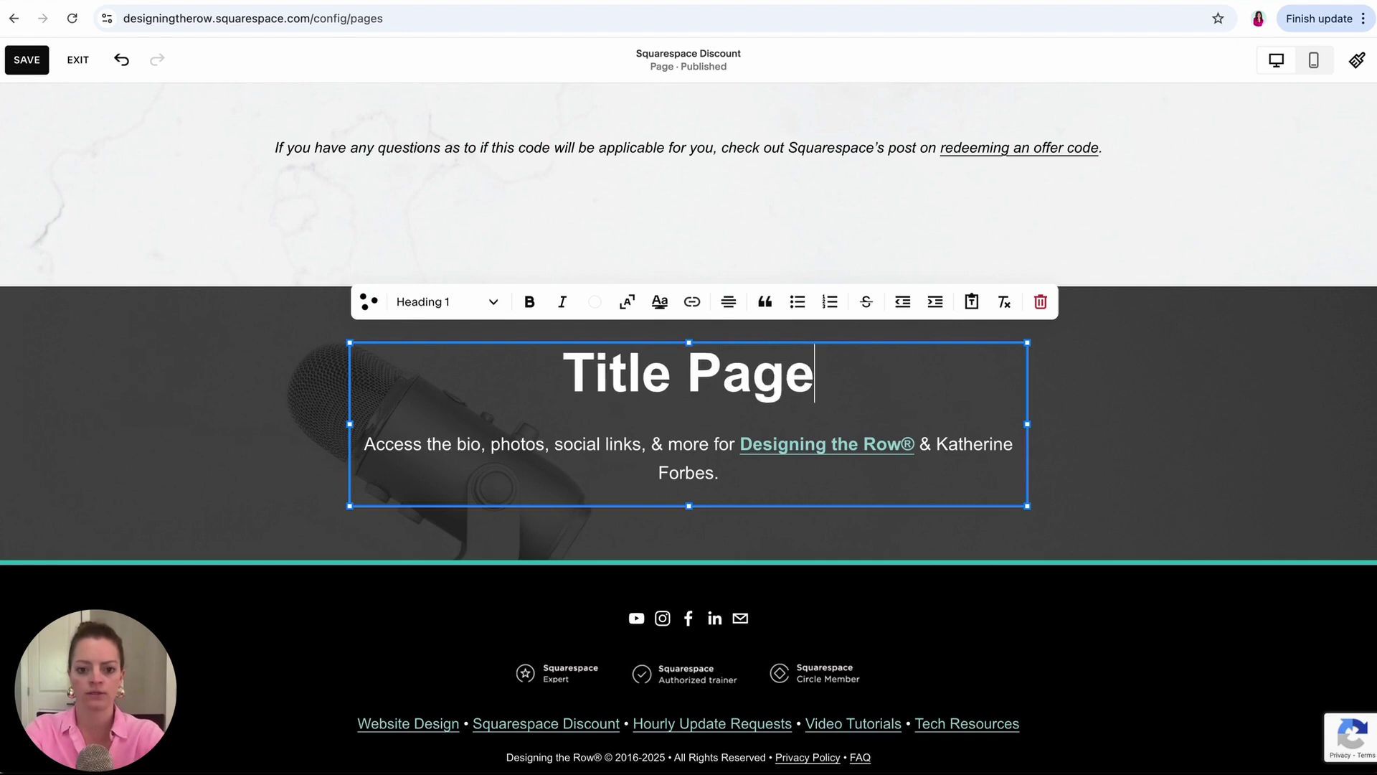
Replace the description with 'Tagline to be what you want on your other pages.'.
click(461, 450)
drag(365, 444, 736, 477)
text(Tagline to be w)
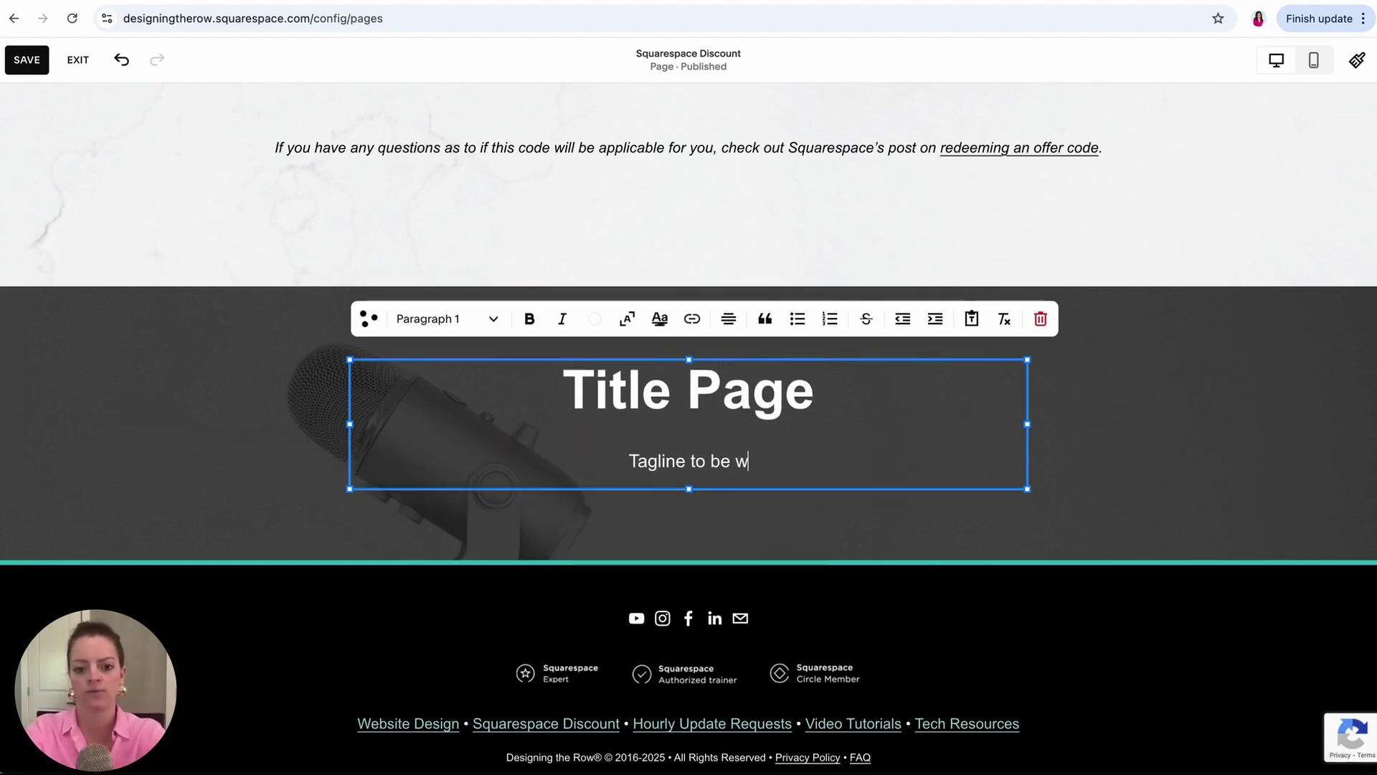
key(BackSpace)
text(what you want o)
text(n your other p)
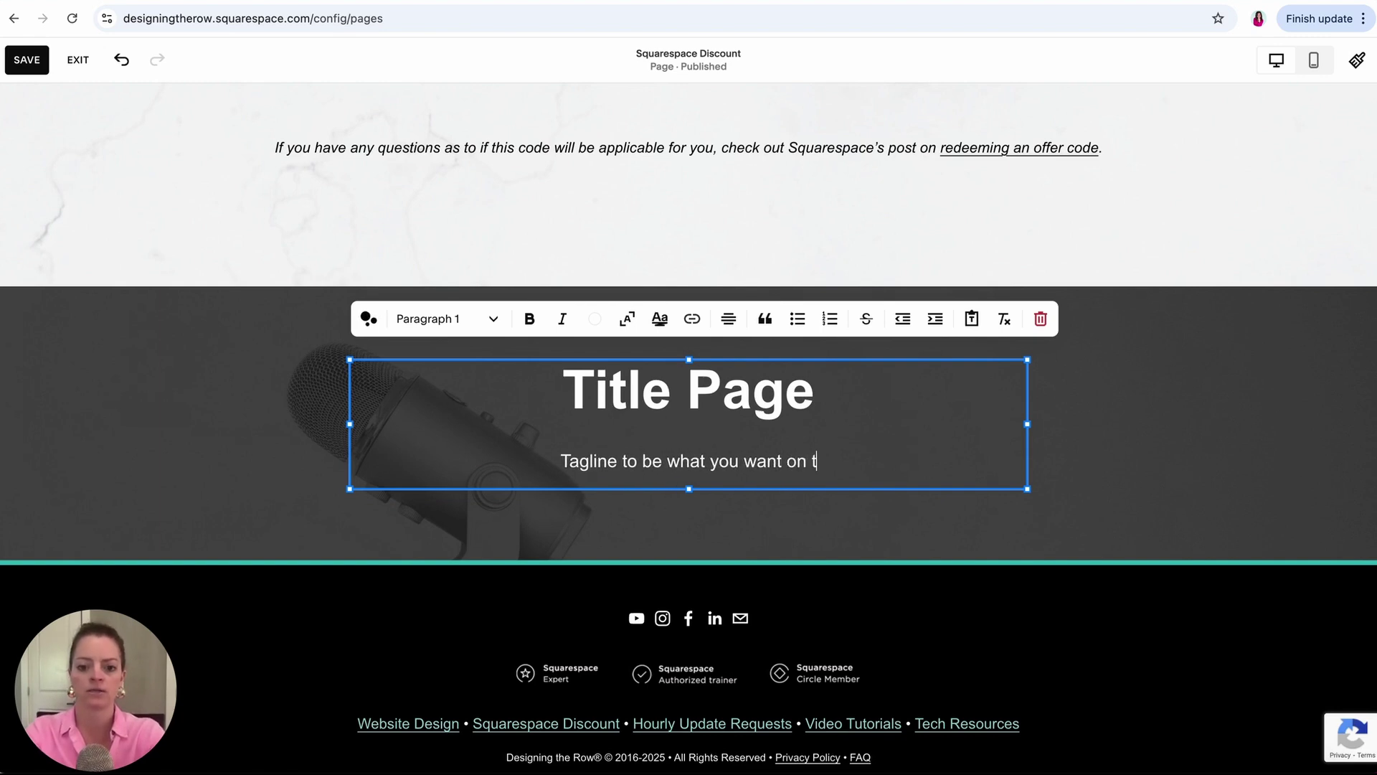
text(ages.)
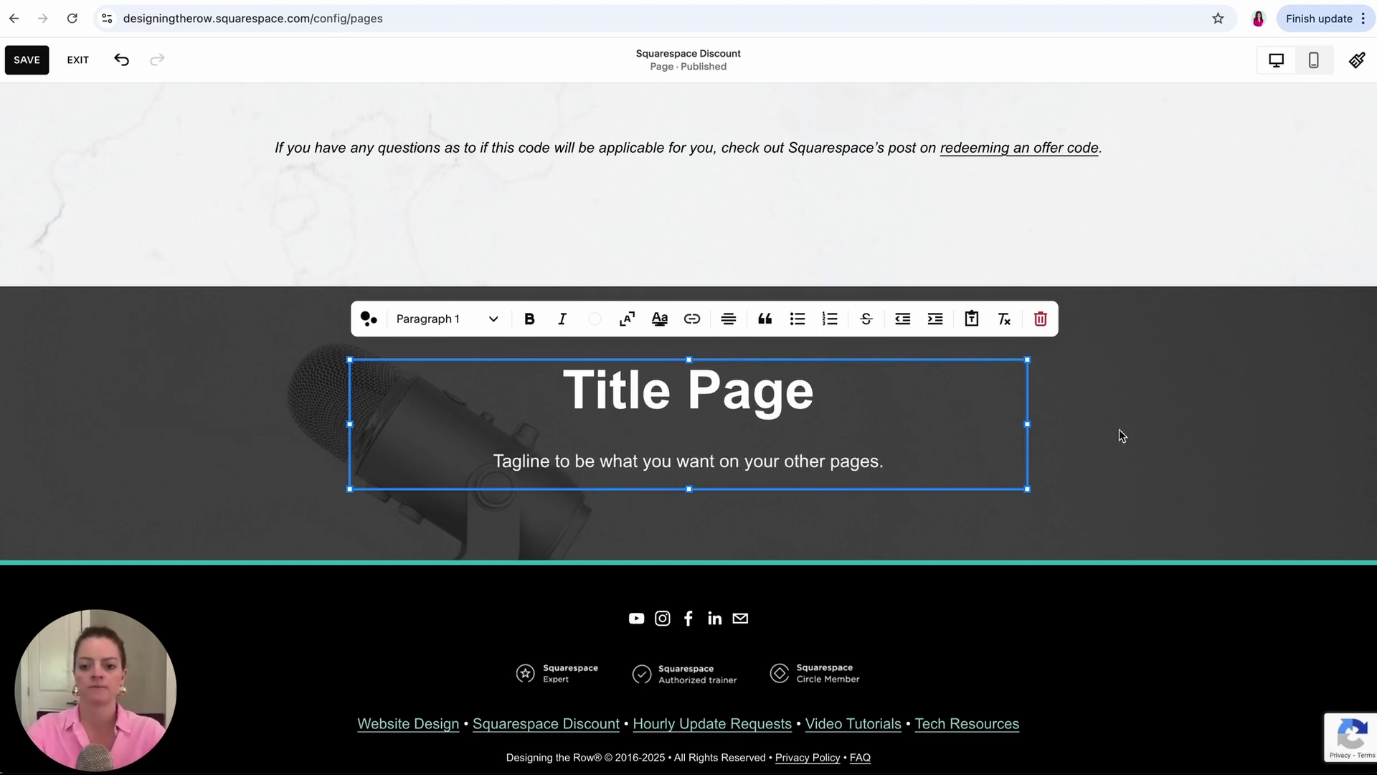
click(1156, 433)
click(1284, 321)
click(1208, 314)
Close the Background settings panel, leaving the Title Page header above the footer.
click(1005, 359)
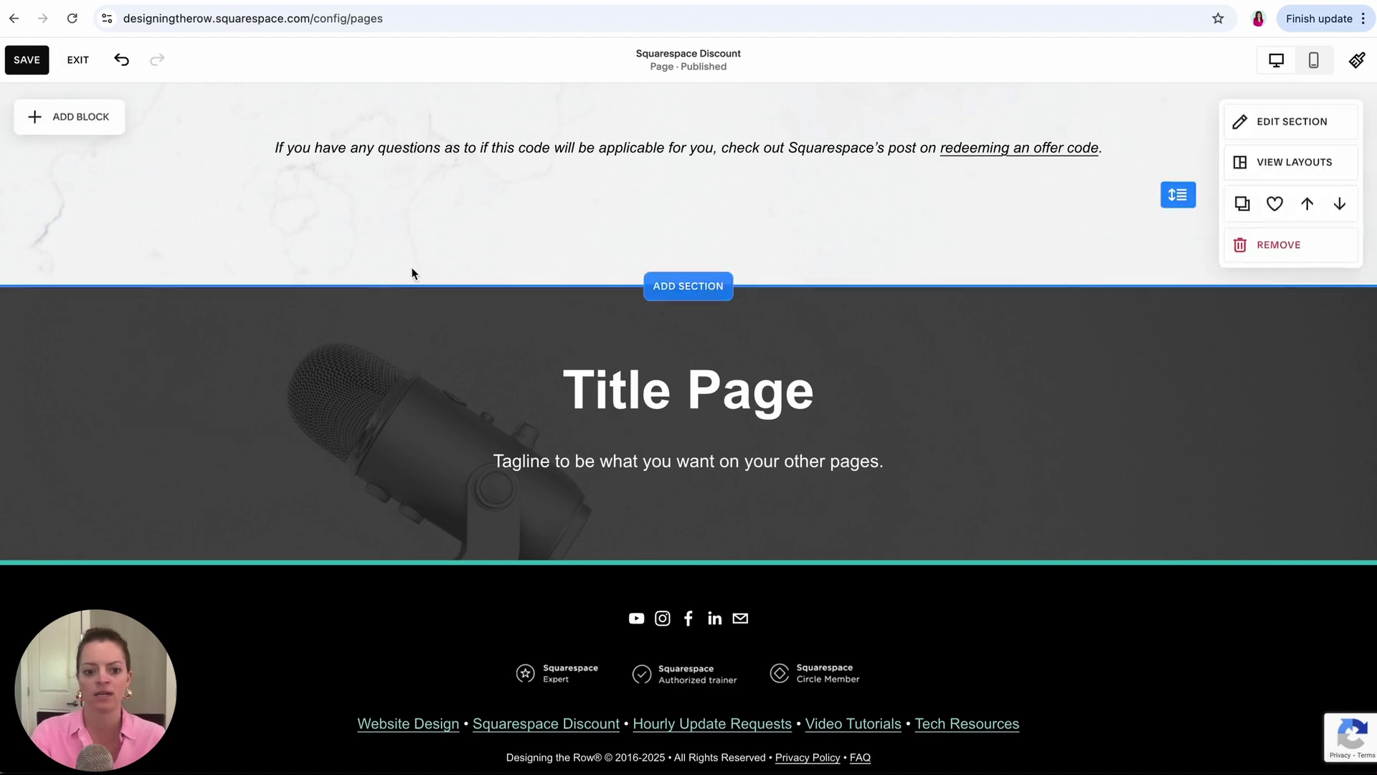
mouse_move(639, 332)
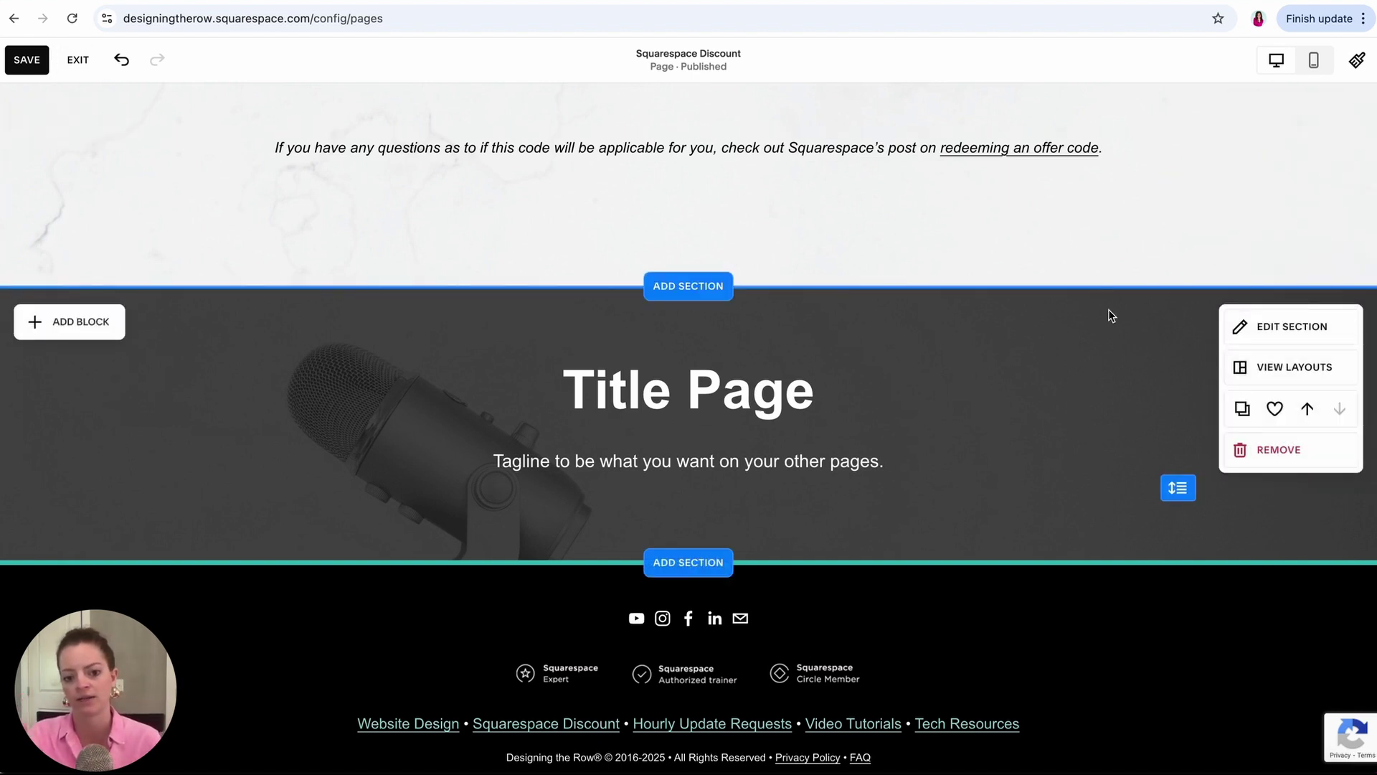
click(701, 290)
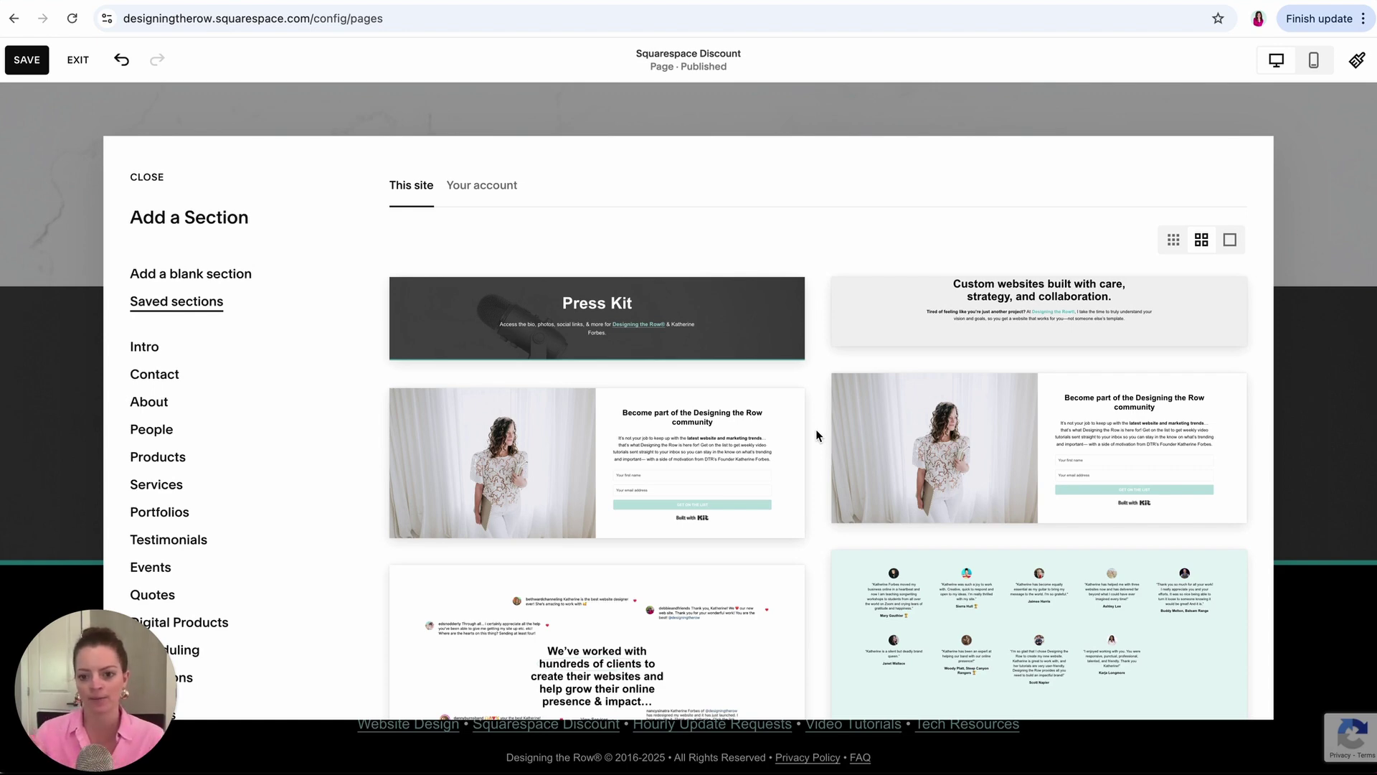
scroll(976, 520, down, 10)
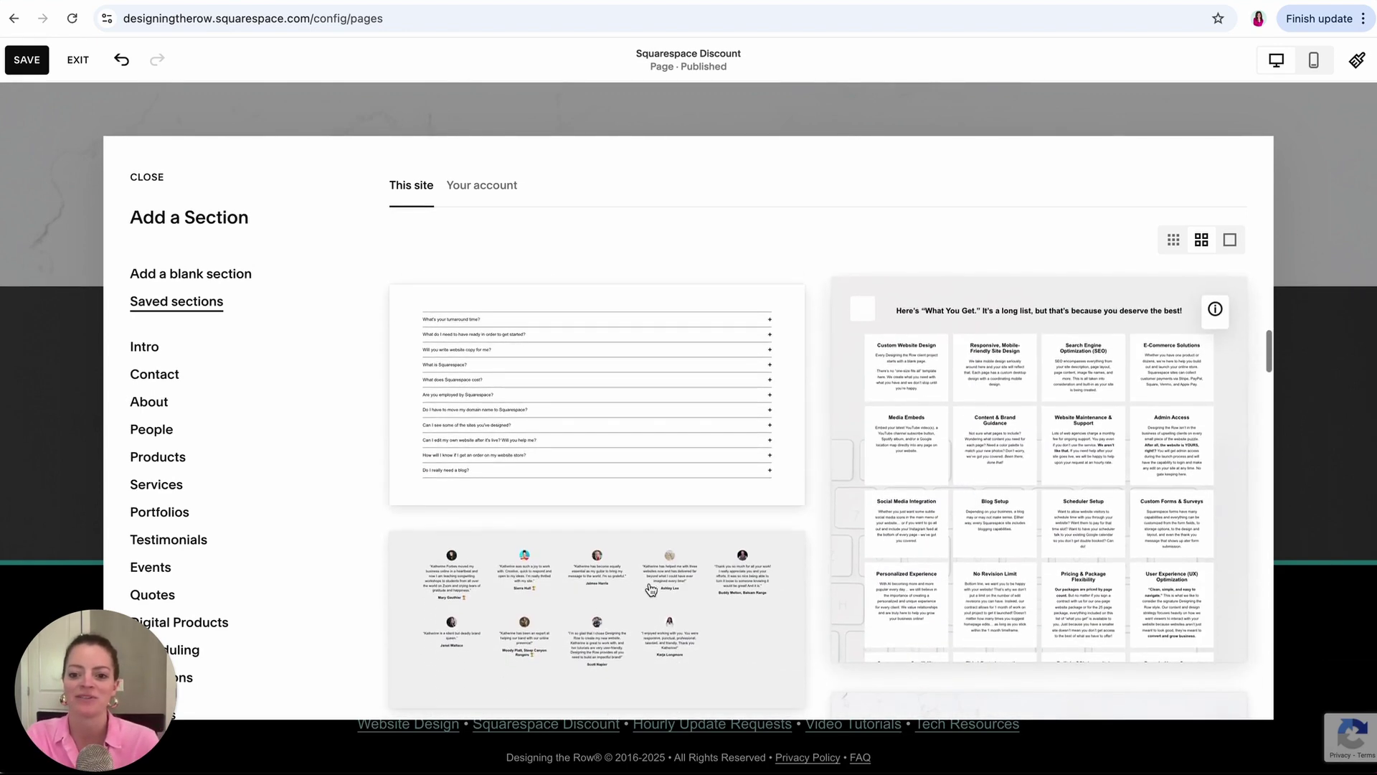
scroll(1087, 436, down, 10)
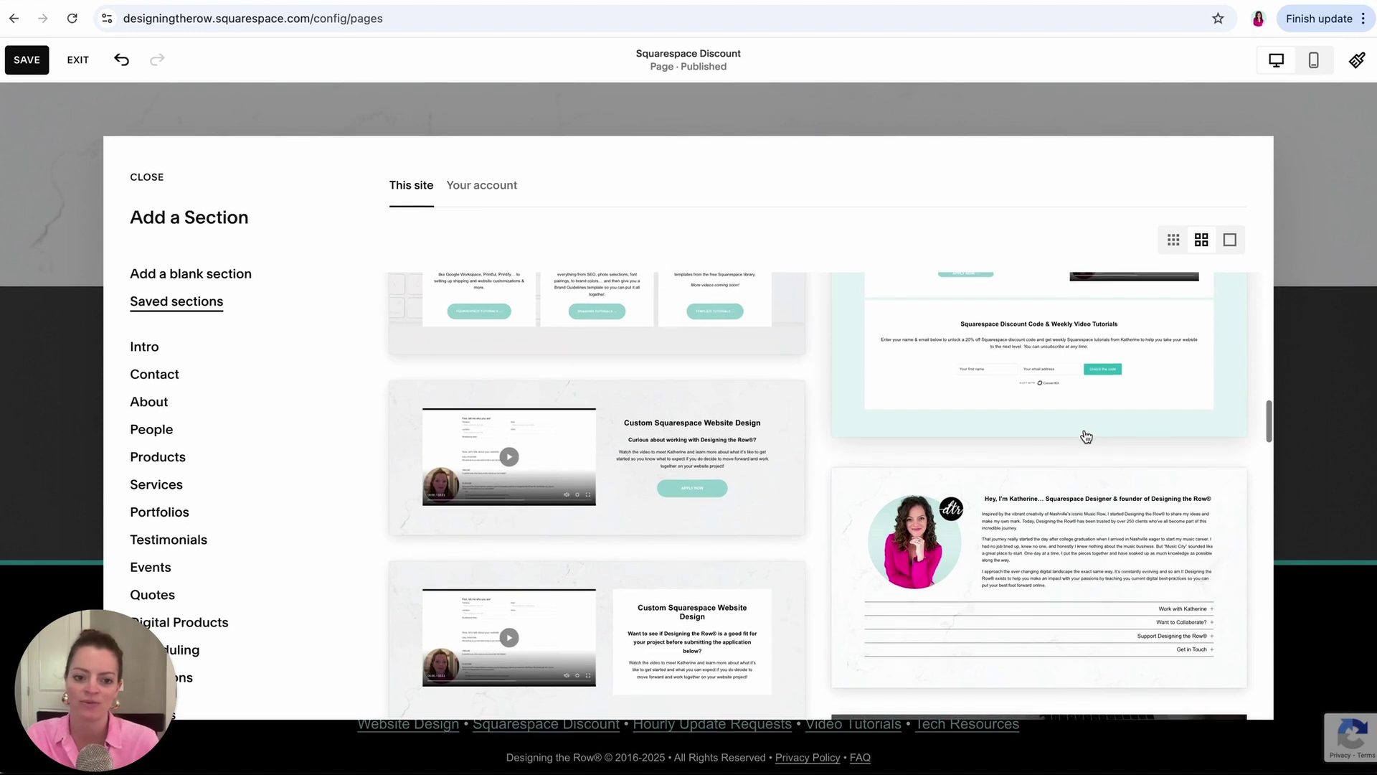
scroll(1087, 436, down, 6)
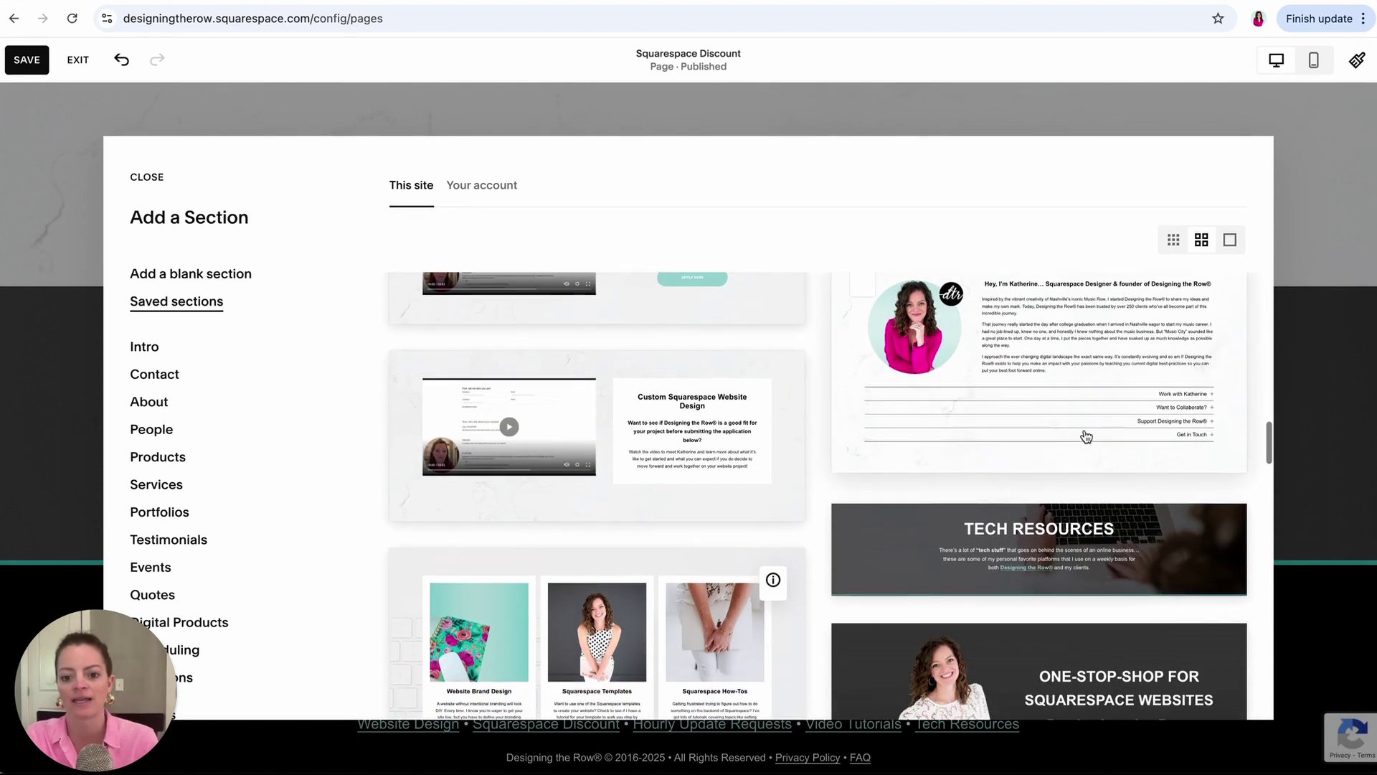
scroll(1087, 436, down, 10)
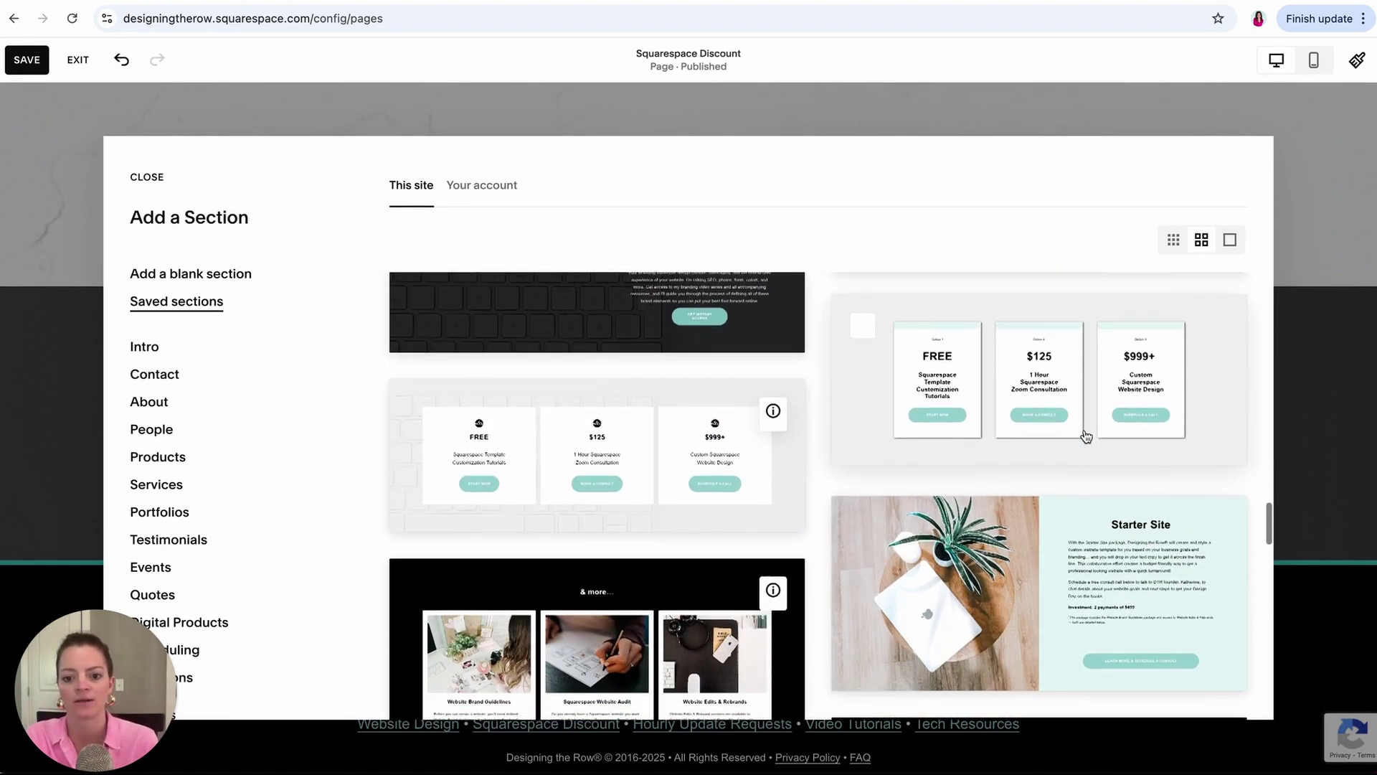
scroll(1087, 436, down, 10)
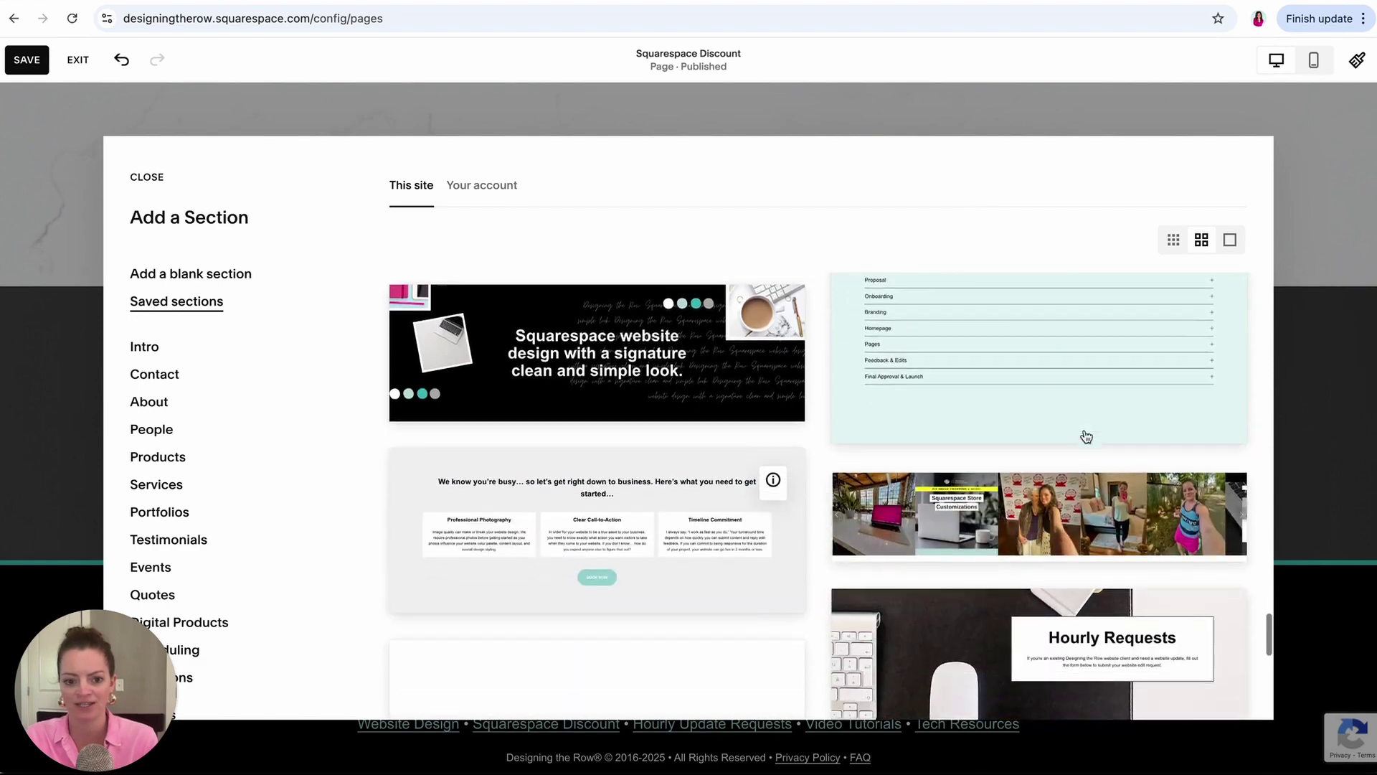
scroll(1084, 435, down, 3)
scroll(1086, 436, up, 10)
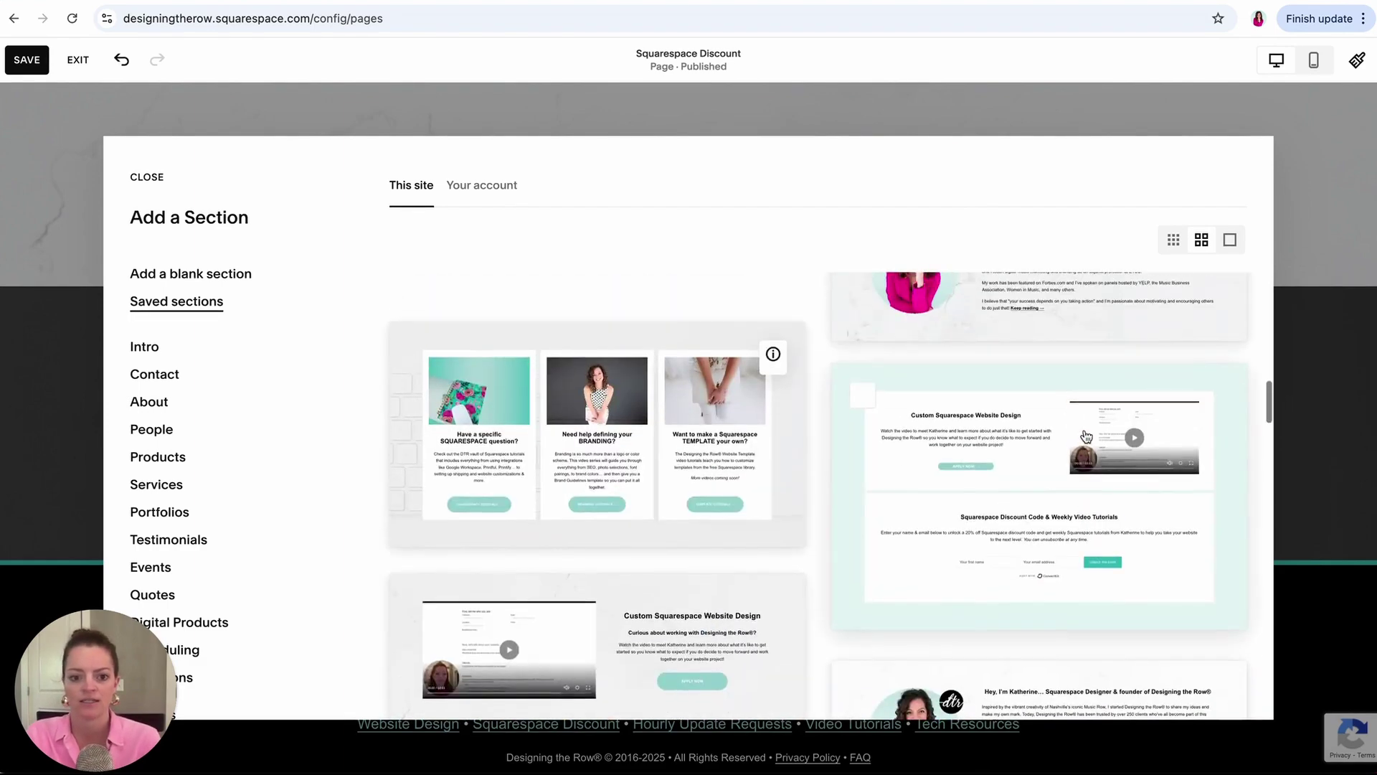
scroll(1085, 436, up, 10)
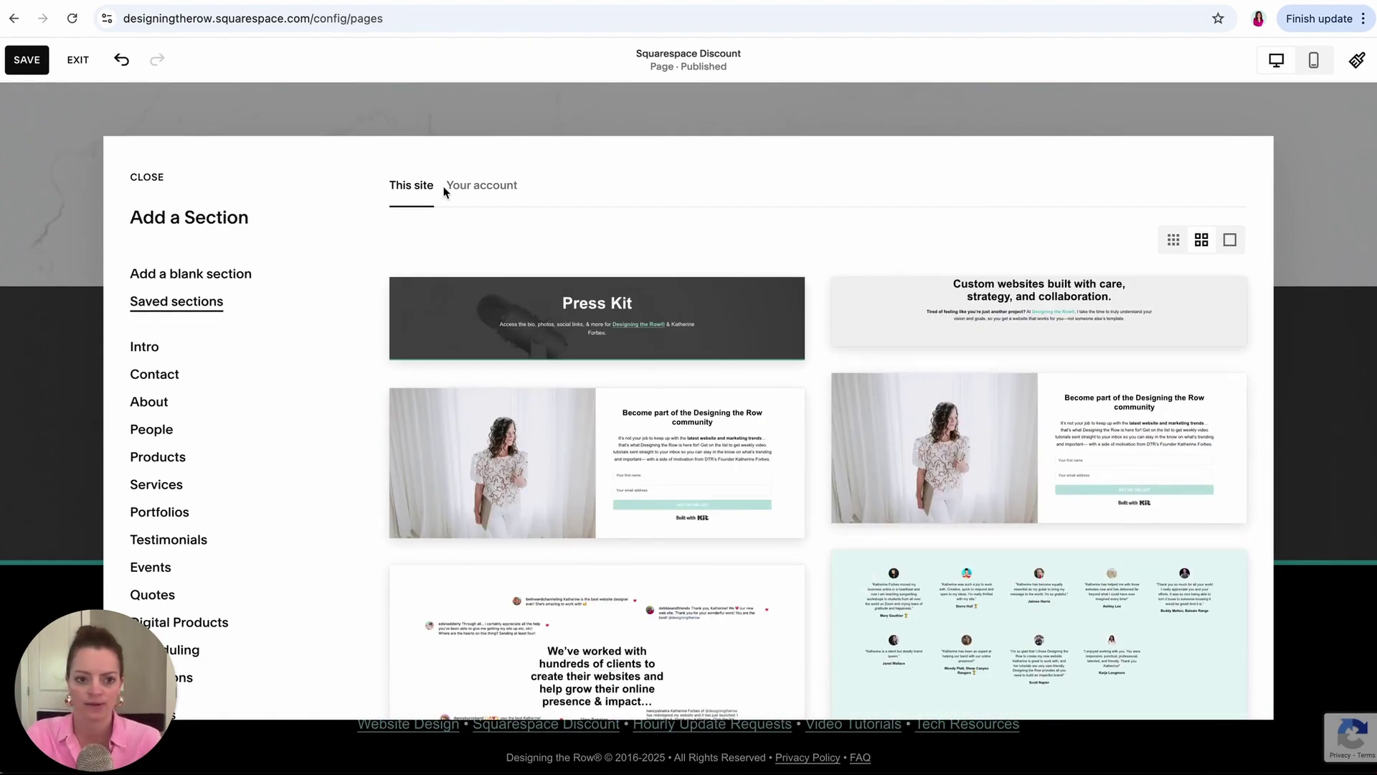
click(147, 177)
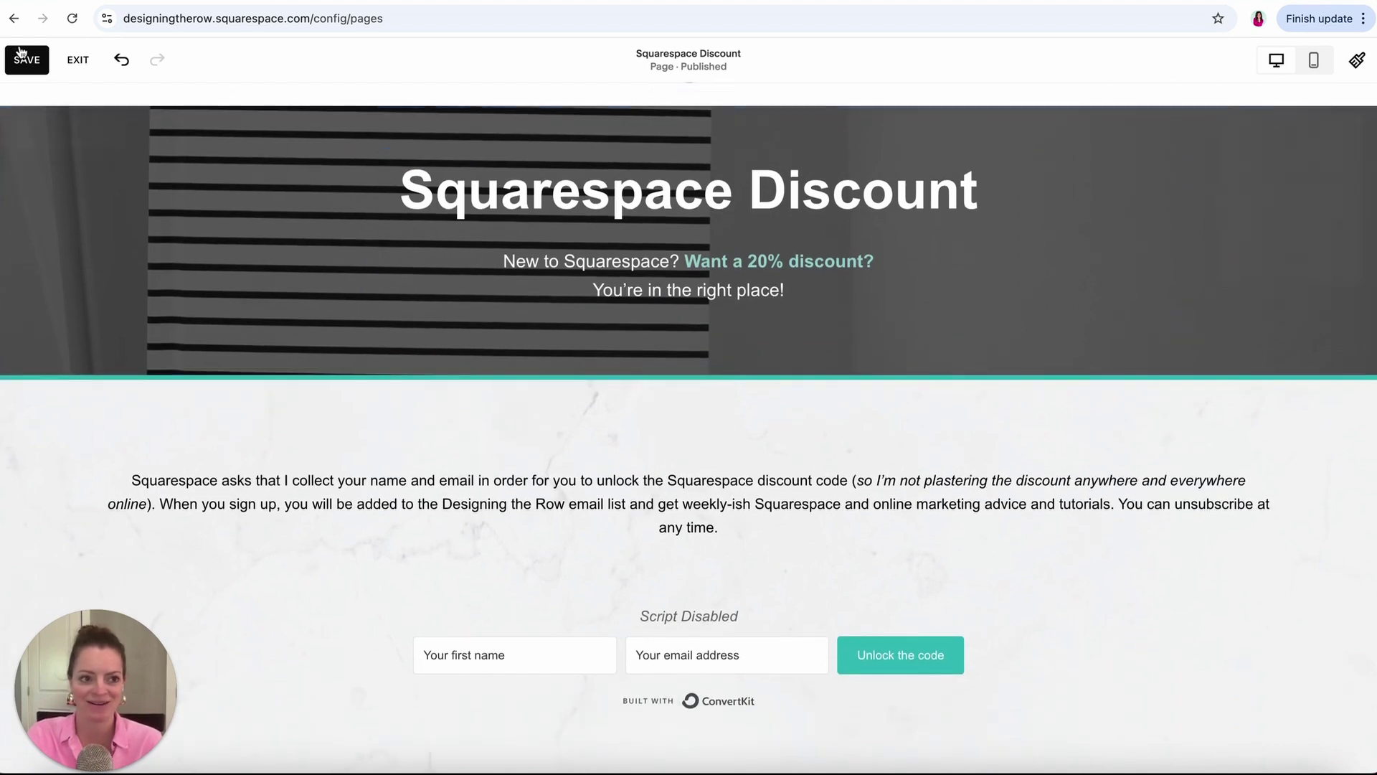
Save the Squarespace Discount page edits and exit the page editor.
click(22, 57)
click(76, 61)
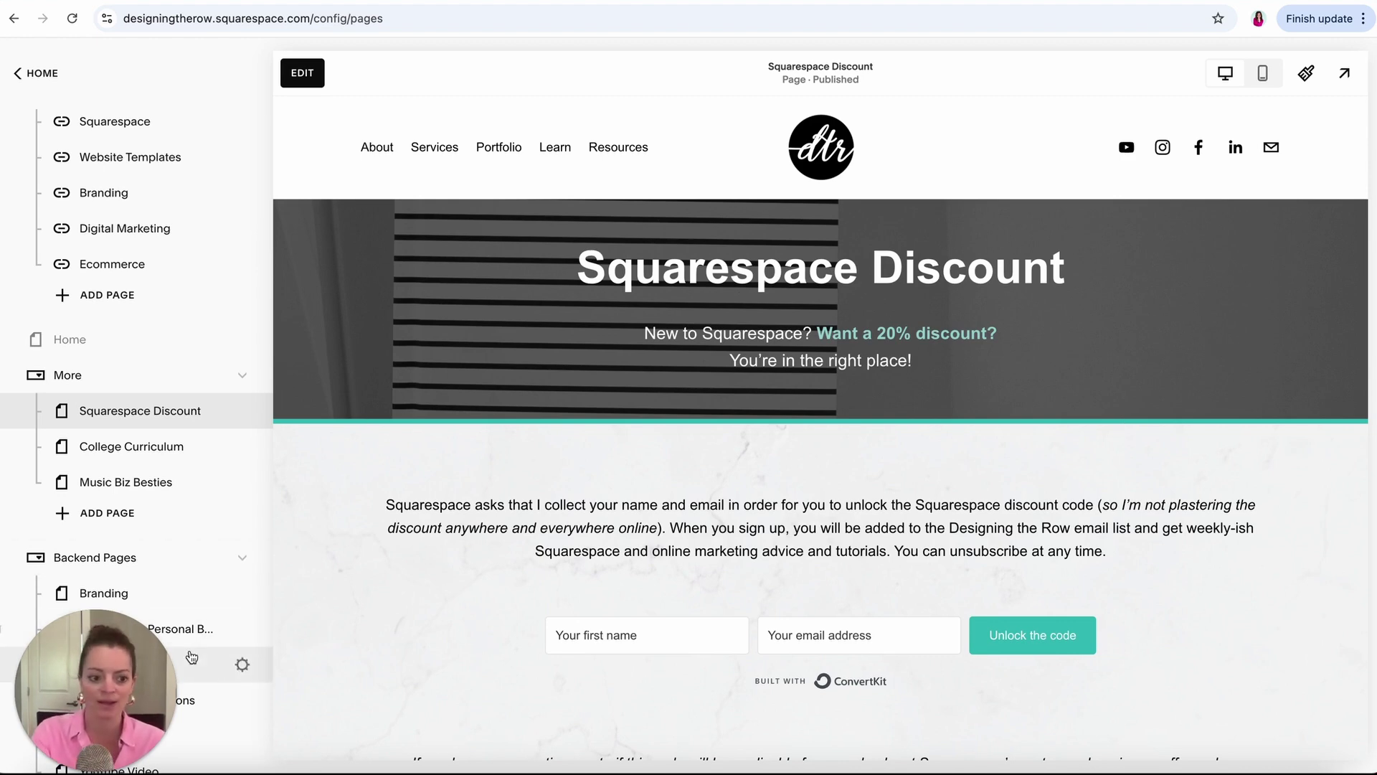
scroll(141, 559, down, 20)
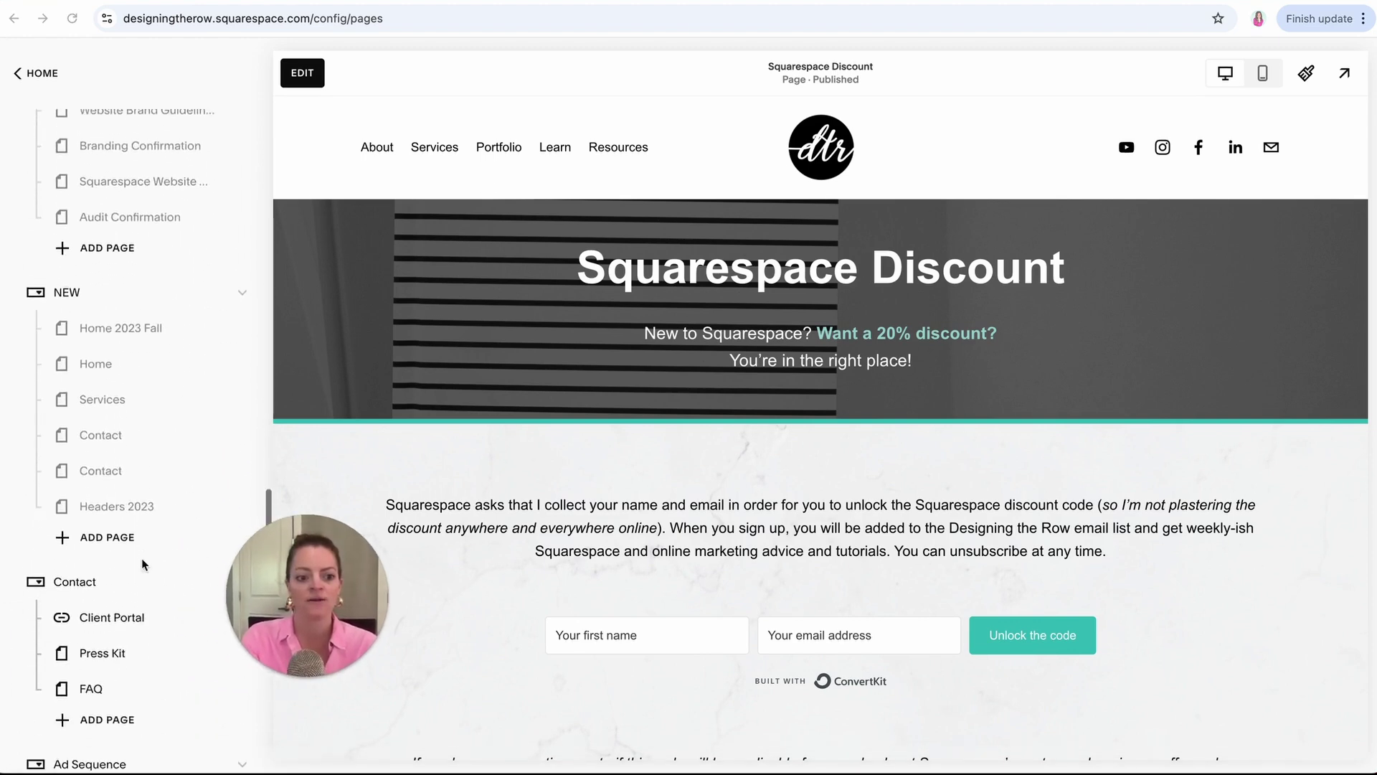
scroll(141, 558, down, 10)
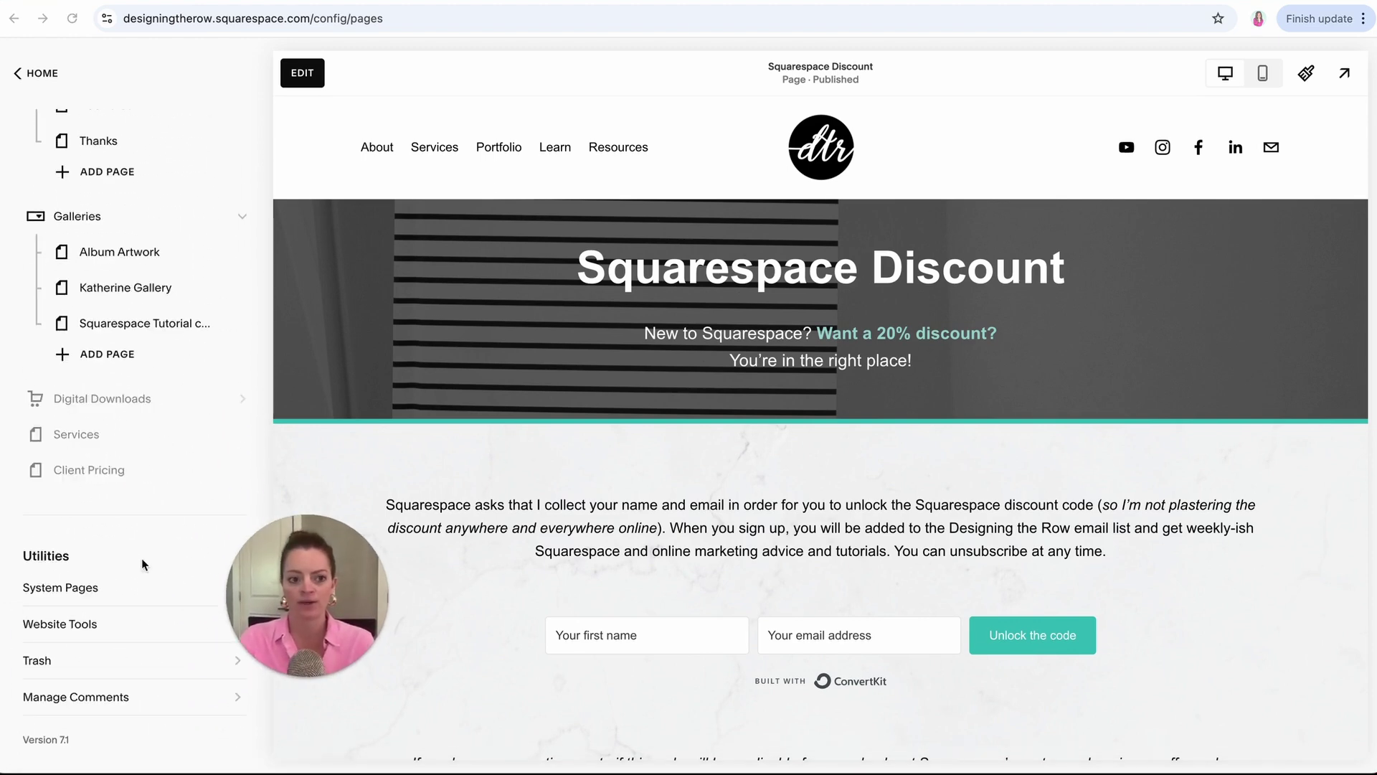
click(25, 745)
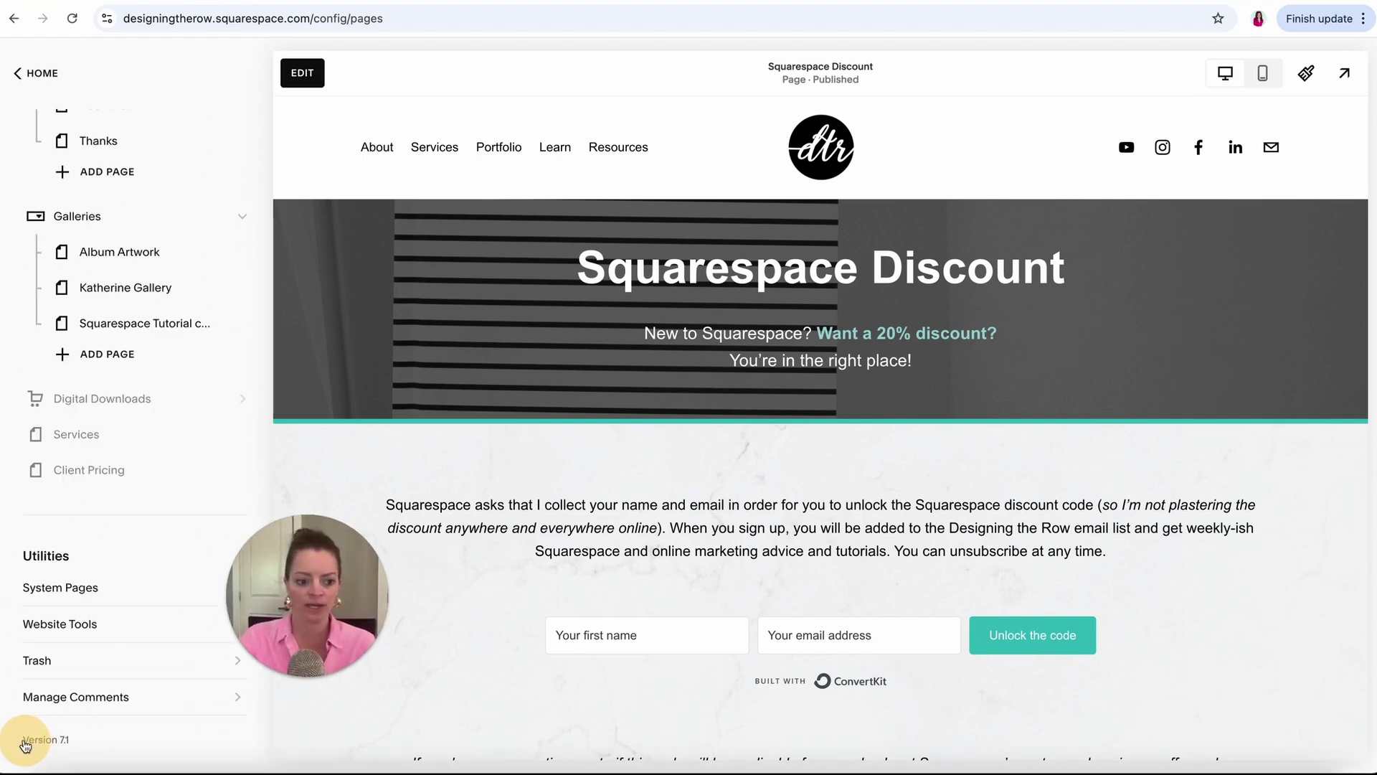
click(113, 737)
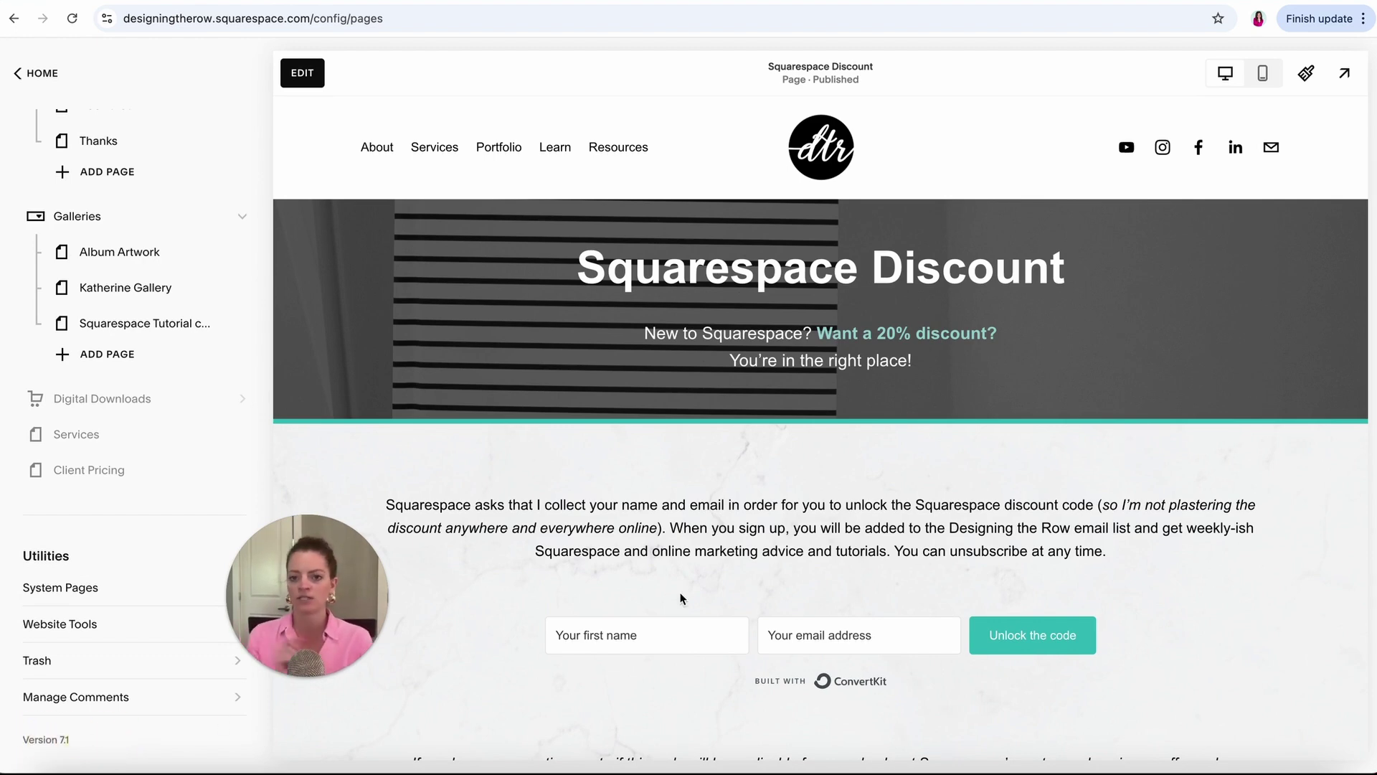